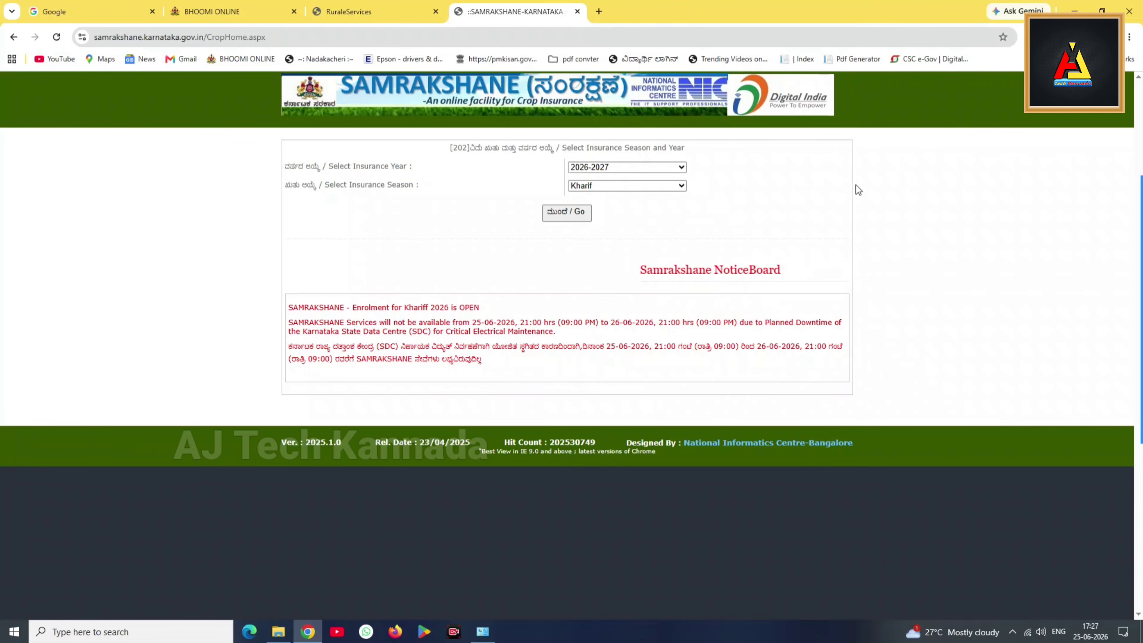
Step: Zoom the Chrome page to 125%
{"action": "left_click", "coordinate": [1130, 37]}
{"action": "left_click", "coordinate": [1096, 277]}
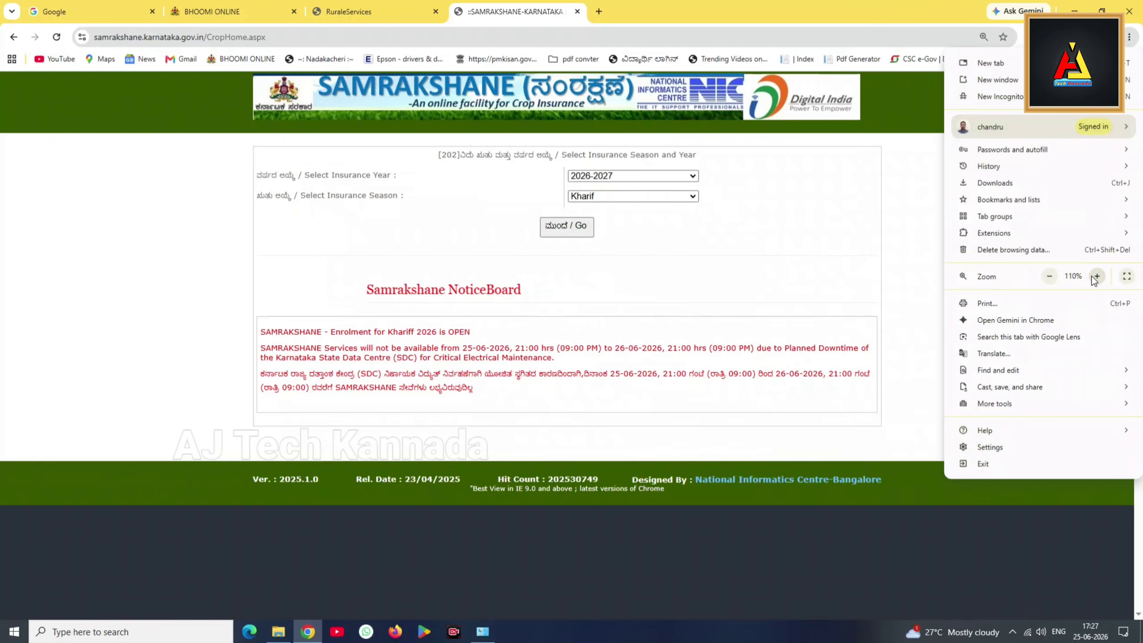
{"action": "left_click", "coordinate": [1099, 277]}
{"action": "left_click", "coordinate": [690, 325]}
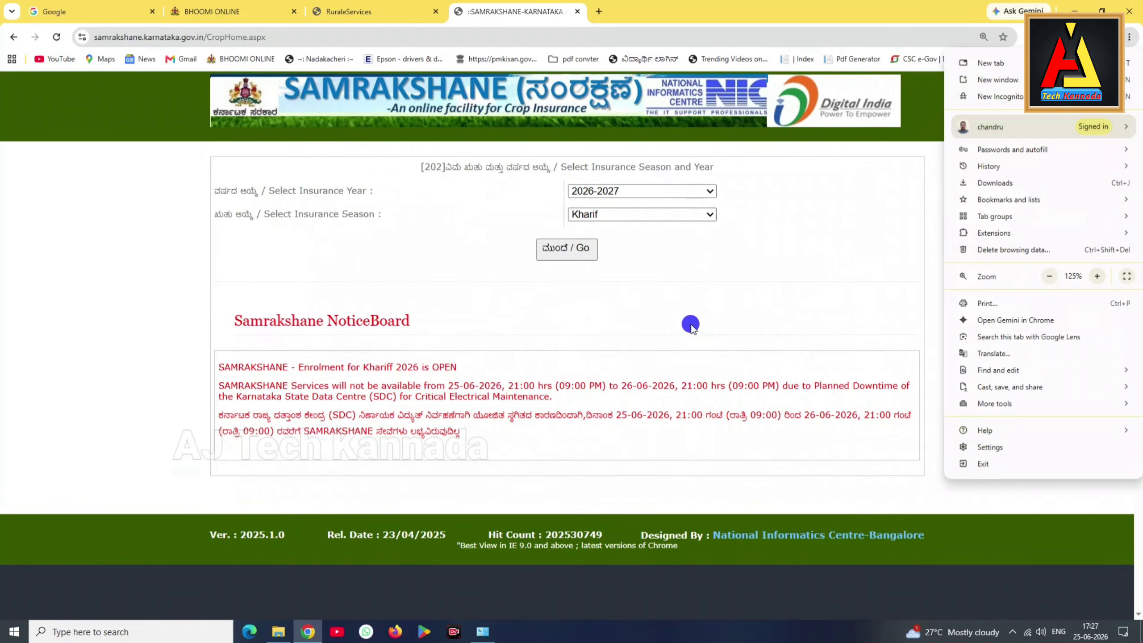
Step: Keep Kharif as the 2026-2027 season and continue to the home page
{"action": "left_click", "coordinate": [625, 221]}
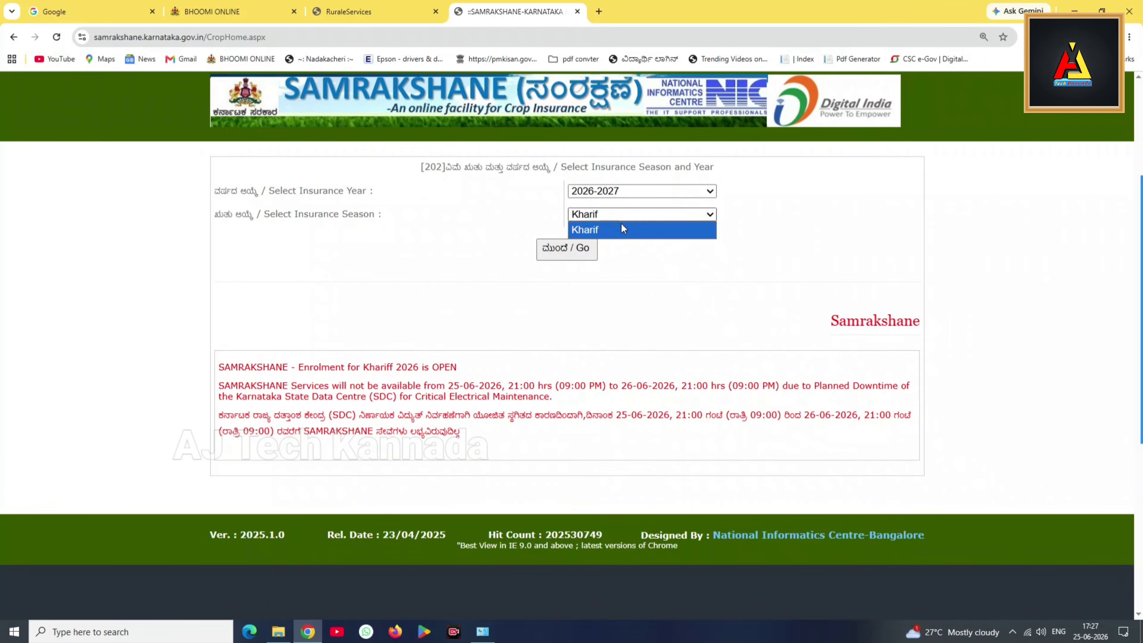
{"action": "left_click", "coordinate": [621, 225]}
{"action": "left_click", "coordinate": [565, 255]}
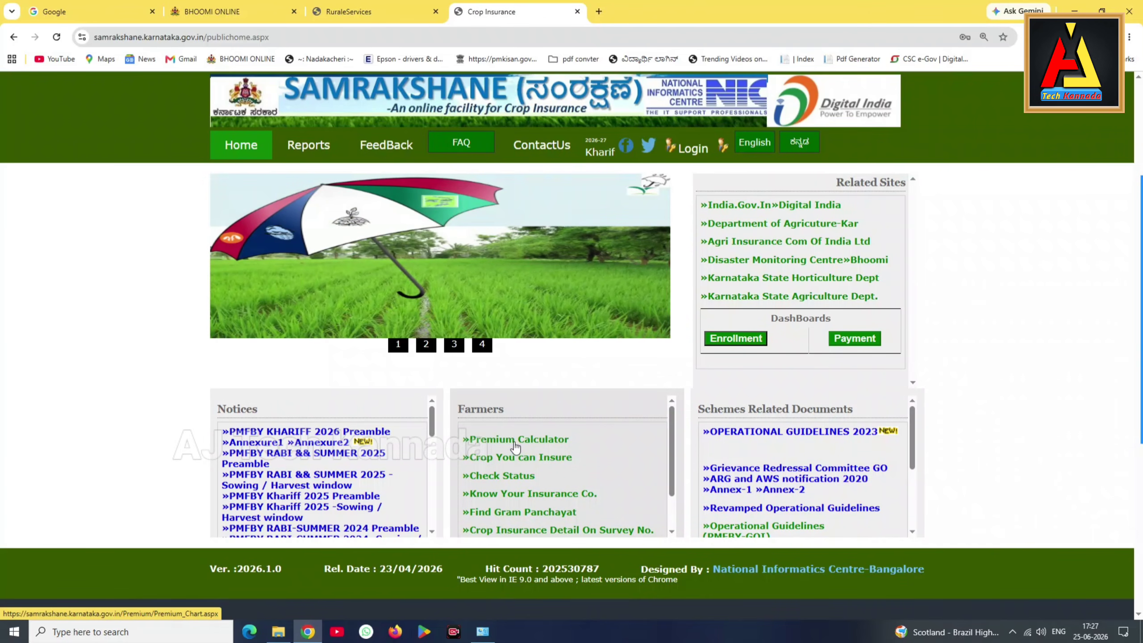
Step: Calculate the premium for 2 acres of rain-fed Ragi, with the gunta value cleared
{"action": "left_click", "coordinate": [516, 441]}
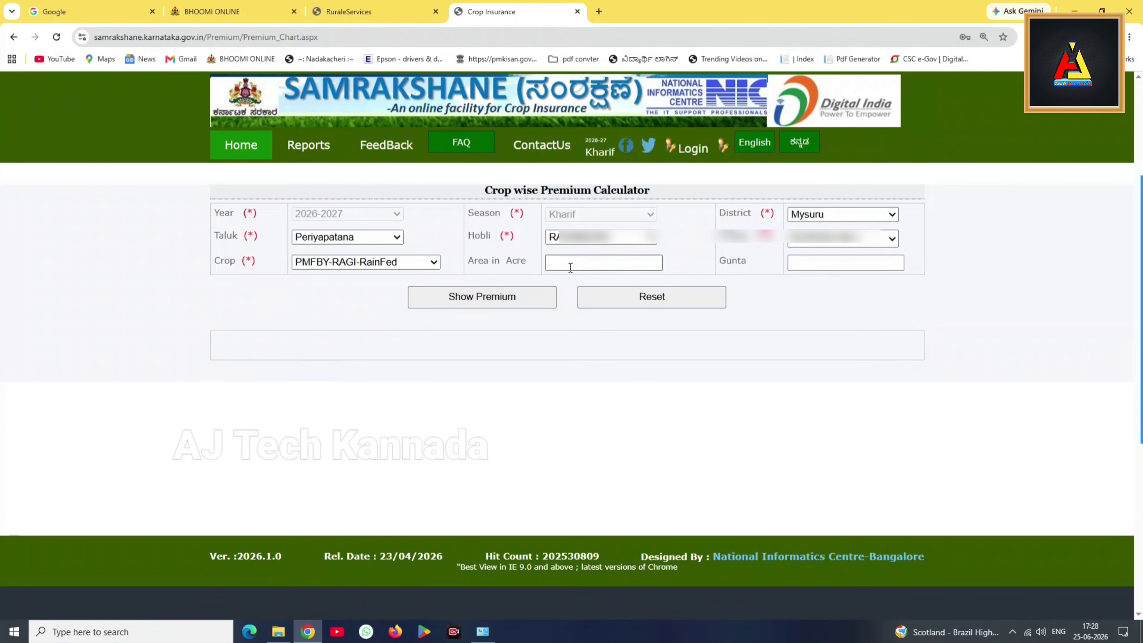
{"action": "left_click", "coordinate": [562, 265]}
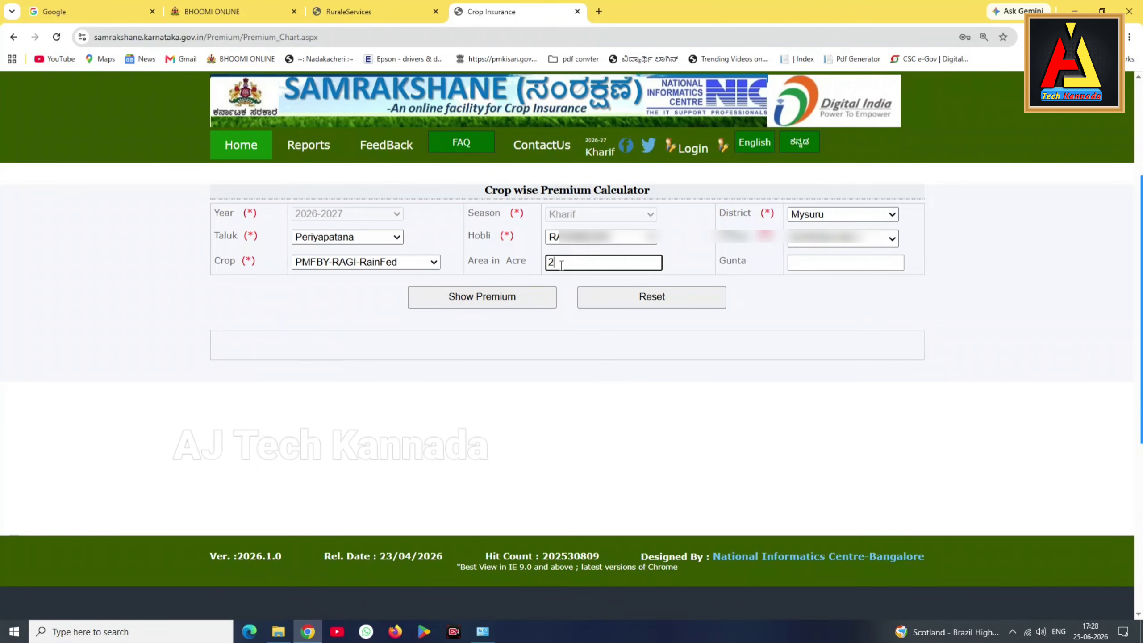
{"action": "left_click", "coordinate": [807, 268]}
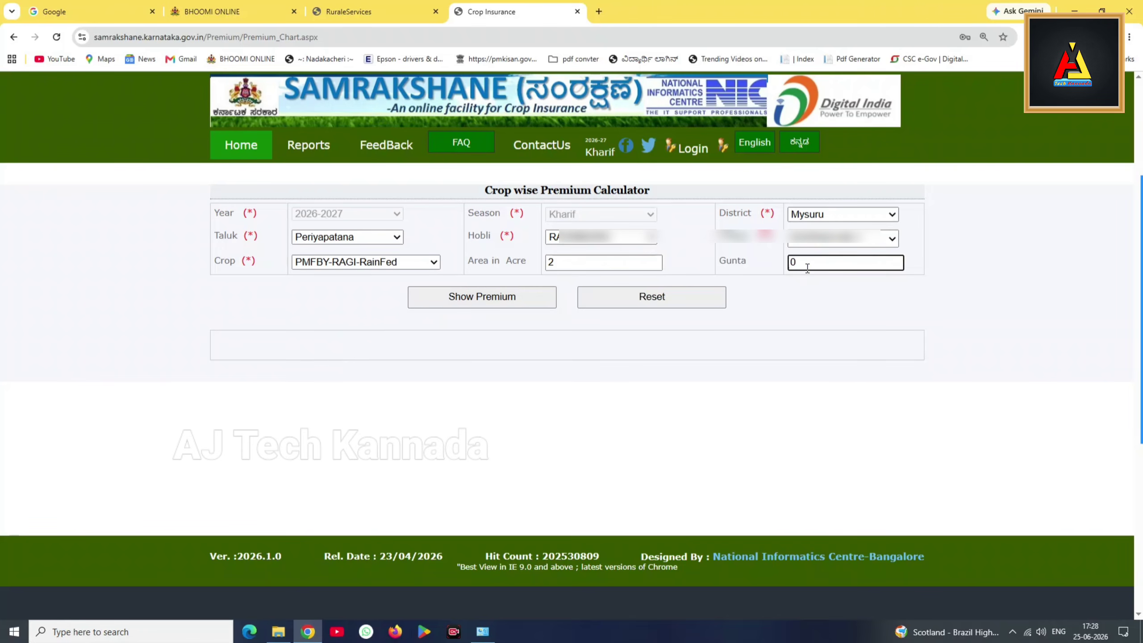
{"action": "key", "text": "BackSpace"}
{"action": "left_click", "coordinate": [511, 298]}
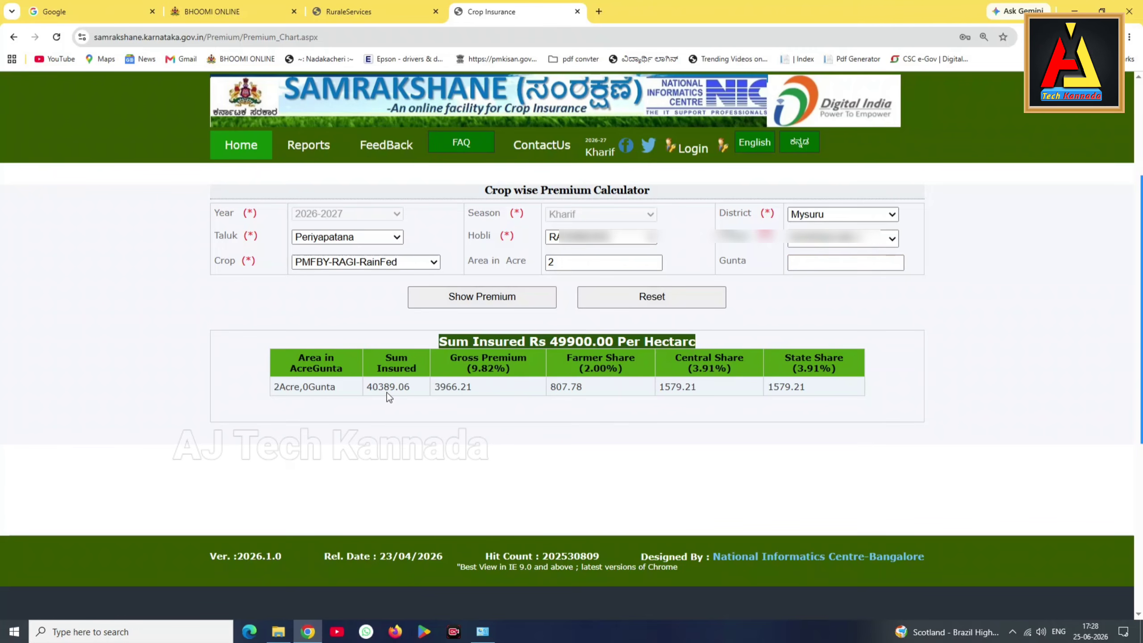
Step: Highlight sum insured 40389.06, farmer share 807.78 and central share 1579.21
{"action": "left_click", "coordinate": [365, 389]}
{"action": "left_click_drag", "start_coordinate": [366, 389], "coordinate": [410, 390]}
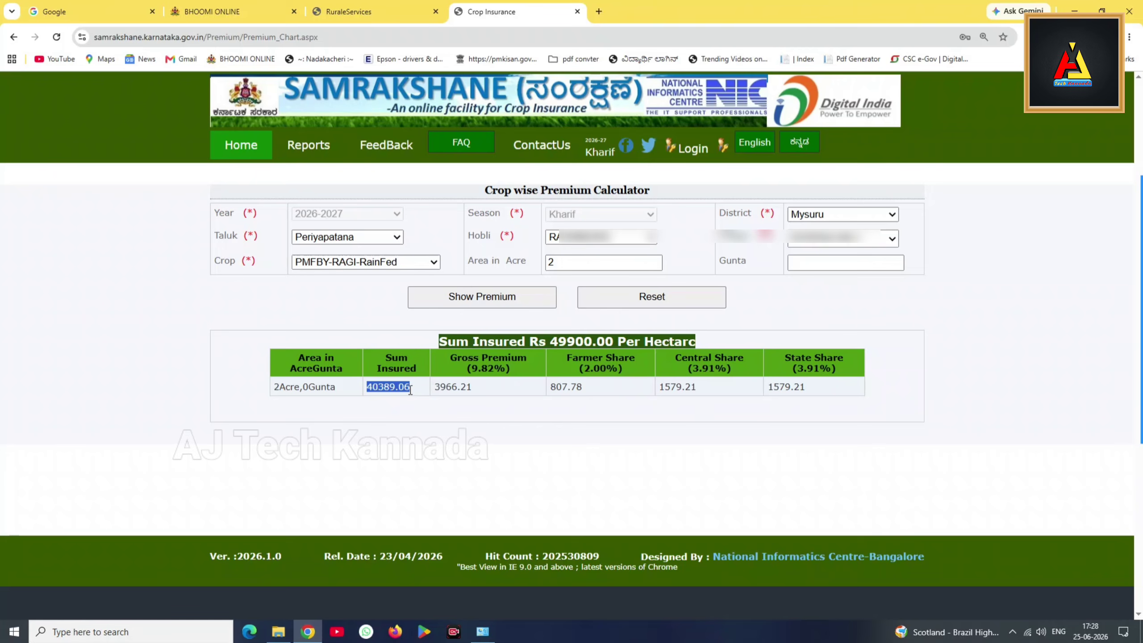
{"action": "left_click_drag", "start_coordinate": [550, 388], "coordinate": [589, 395]}
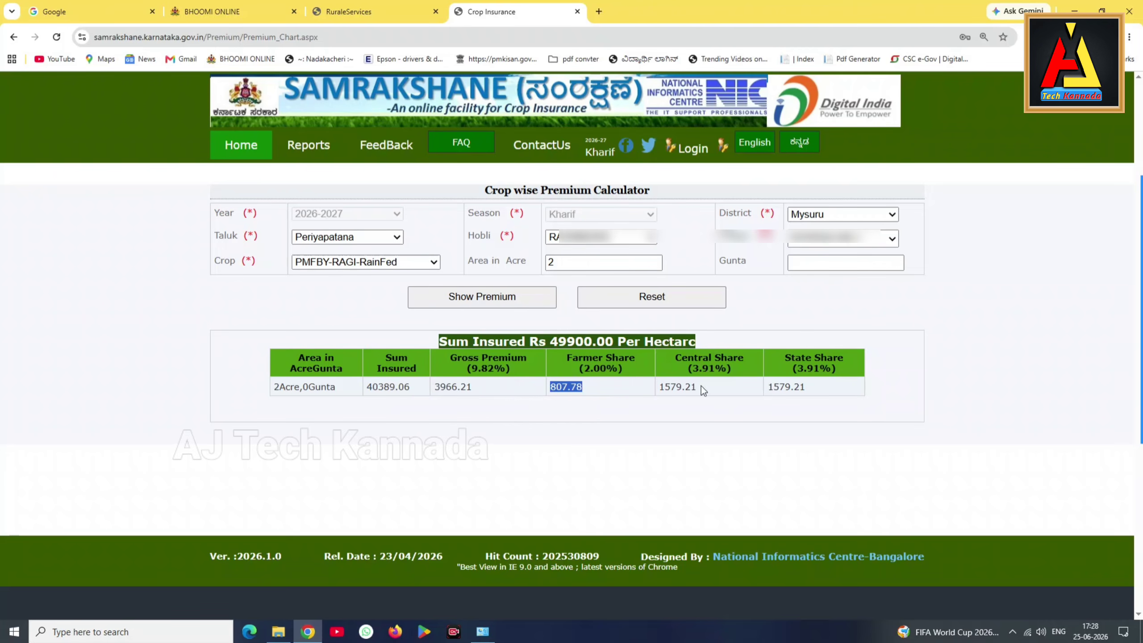
{"action": "left_click_drag", "start_coordinate": [658, 387], "coordinate": [701, 389]}
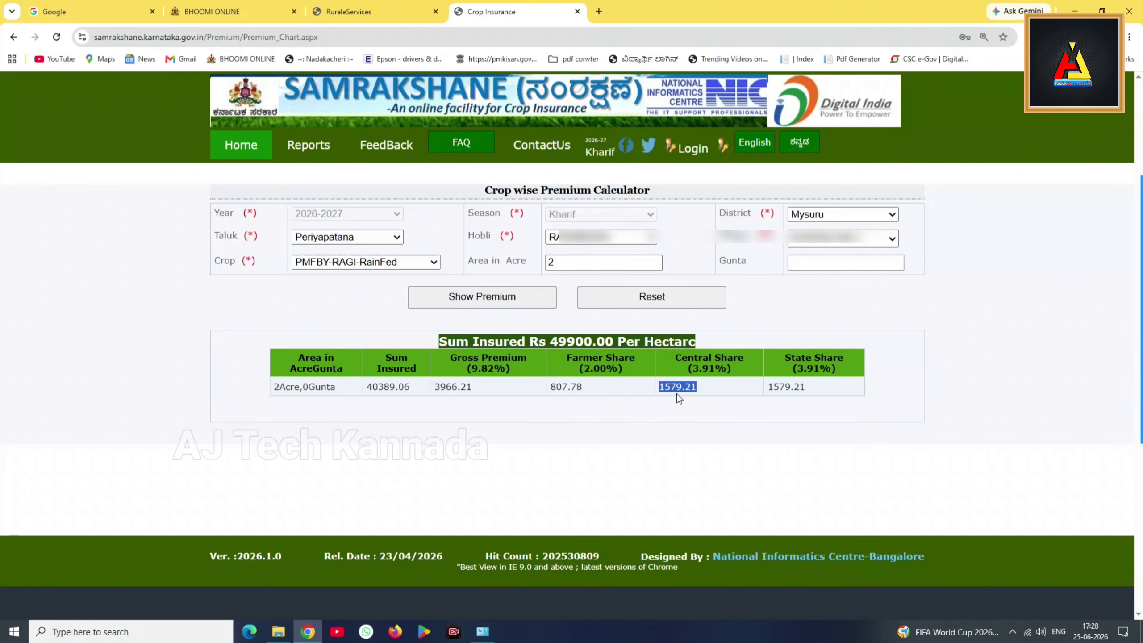
Step: Calculate 1-acre rain-fed Maize: sum insured 27317.25, farmer share 546.35
{"action": "left_click", "coordinate": [763, 385]}
{"action": "left_click", "coordinate": [406, 264]}
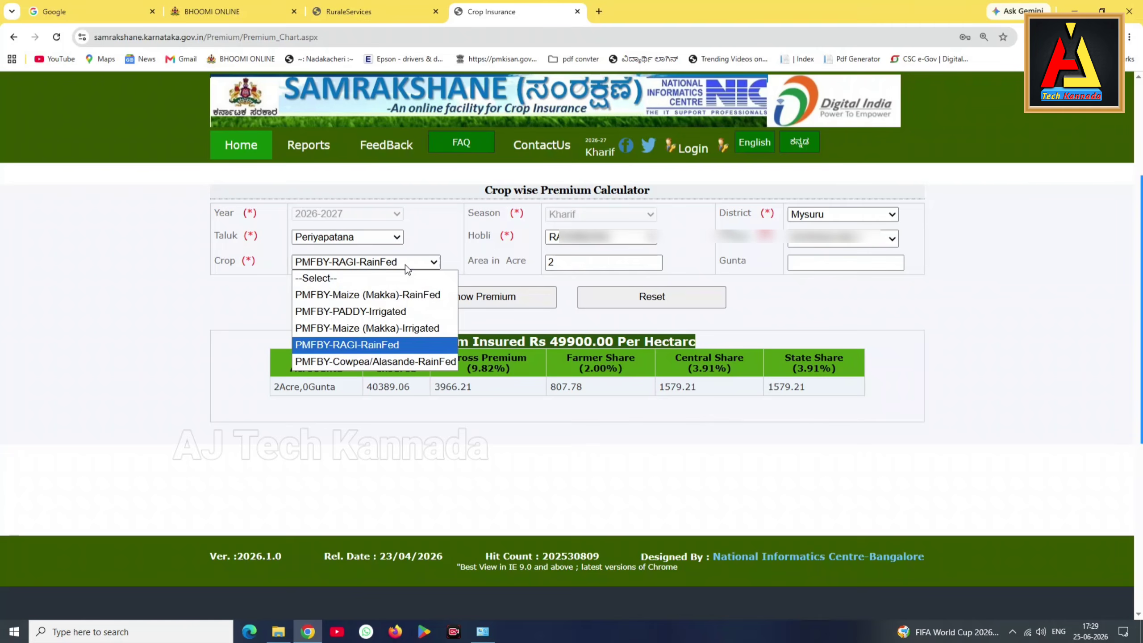
{"action": "left_click", "coordinate": [386, 295]}
{"action": "left_click", "coordinate": [585, 260]}
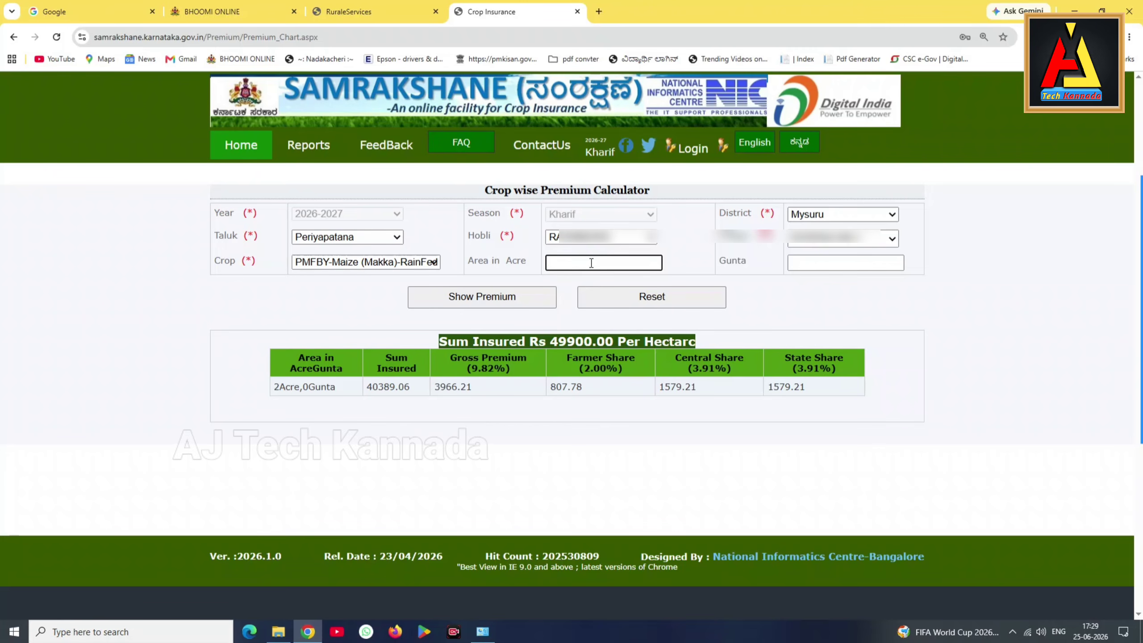
{"action": "left_click", "coordinate": [457, 298]}
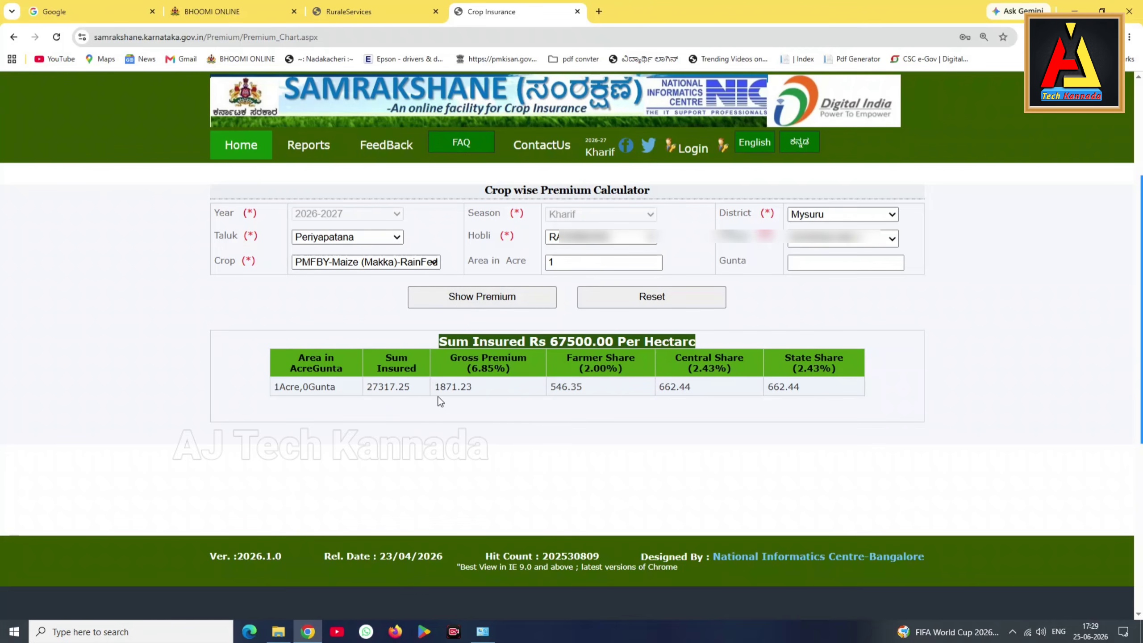
{"action": "left_click_drag", "start_coordinate": [548, 341], "coordinate": [588, 340]}
{"action": "left_click", "coordinate": [467, 414]}
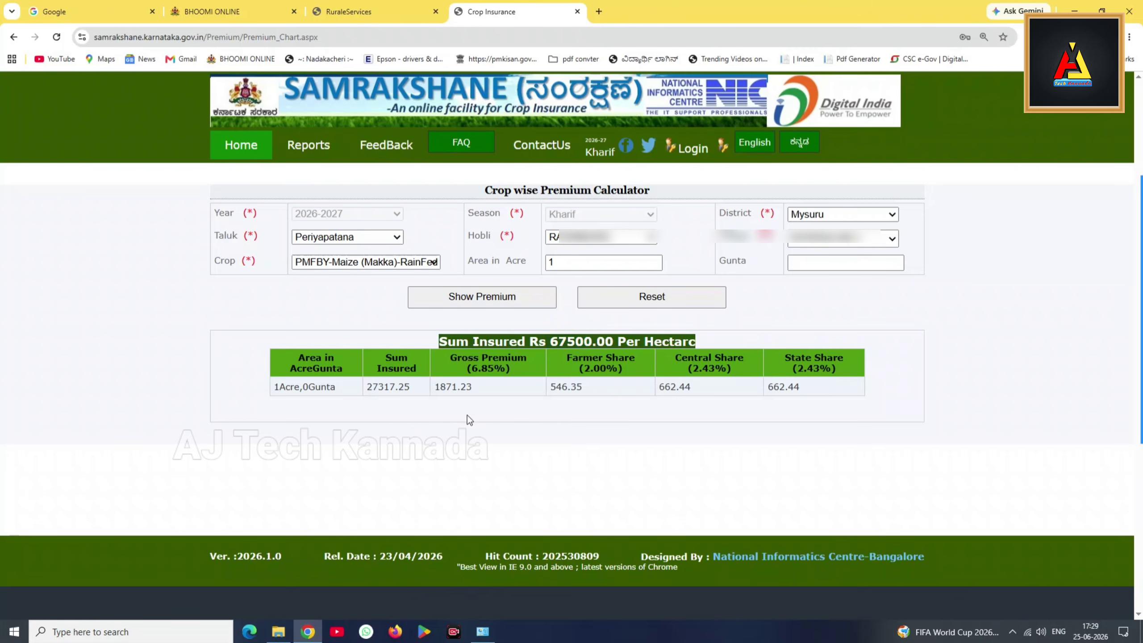
{"action": "left_click_drag", "start_coordinate": [366, 387], "coordinate": [410, 389]}
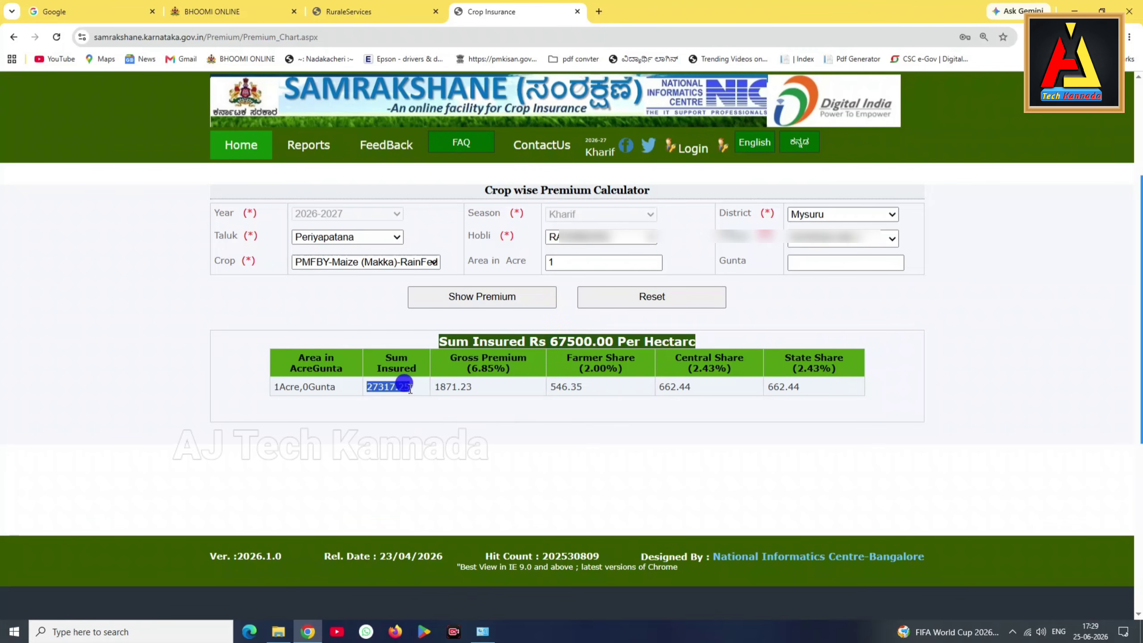
{"action": "left_click", "coordinate": [556, 388]}
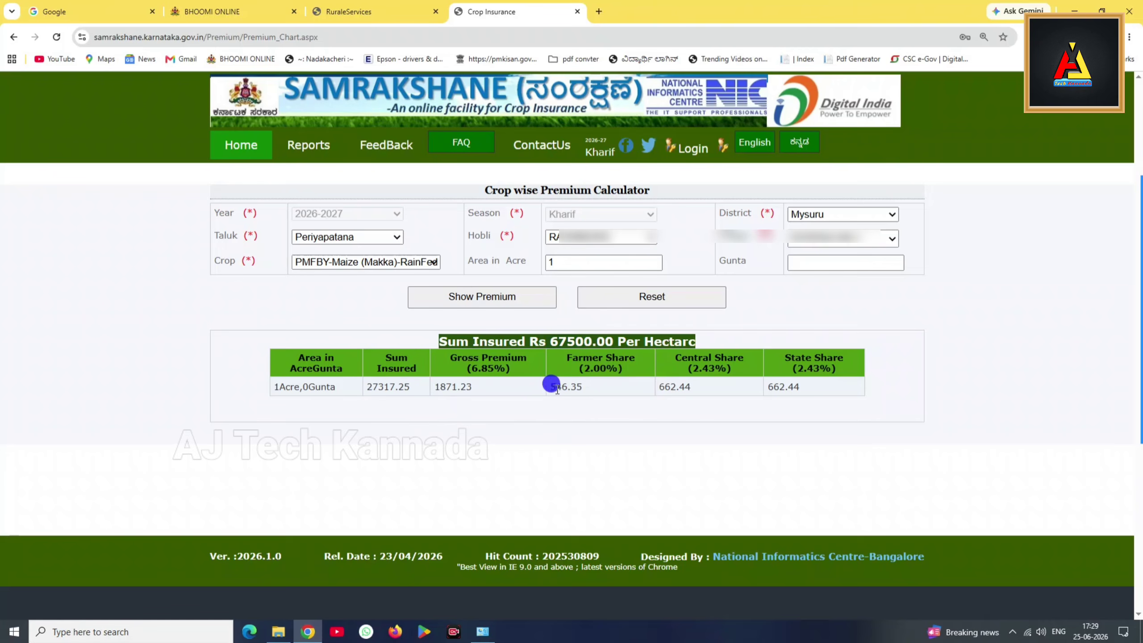
{"action": "left_click_drag", "start_coordinate": [556, 388], "coordinate": [579, 389]}
Step: Switch to irrigated Paddy: sum insured 43950.42, farmer share 879.01
{"action": "left_click", "coordinate": [367, 262]}
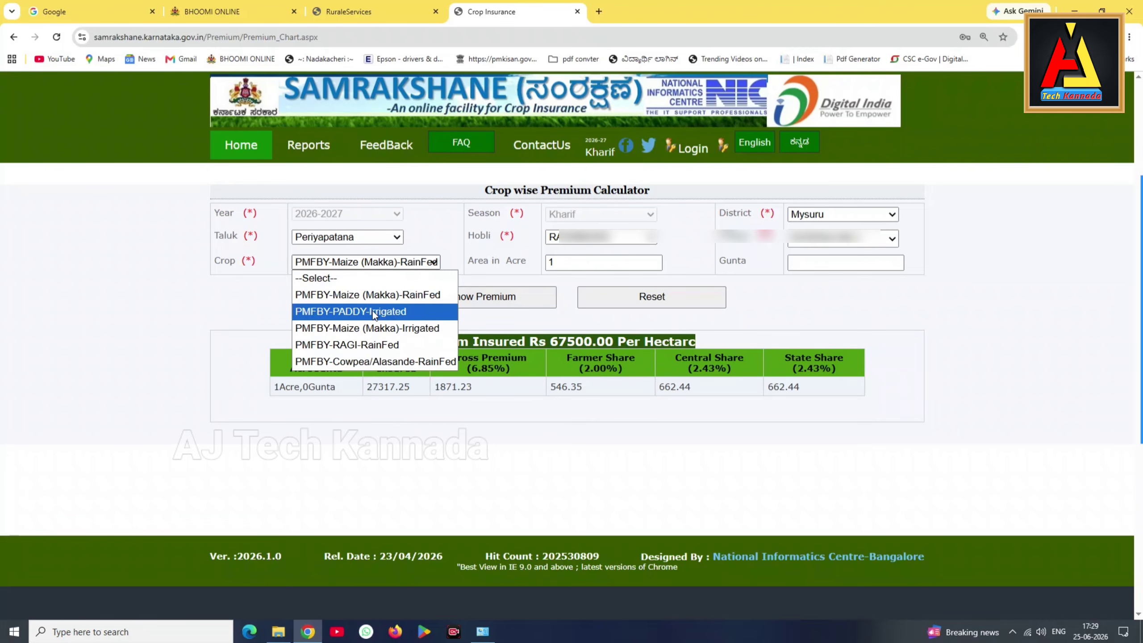
{"action": "left_click", "coordinate": [373, 313]}
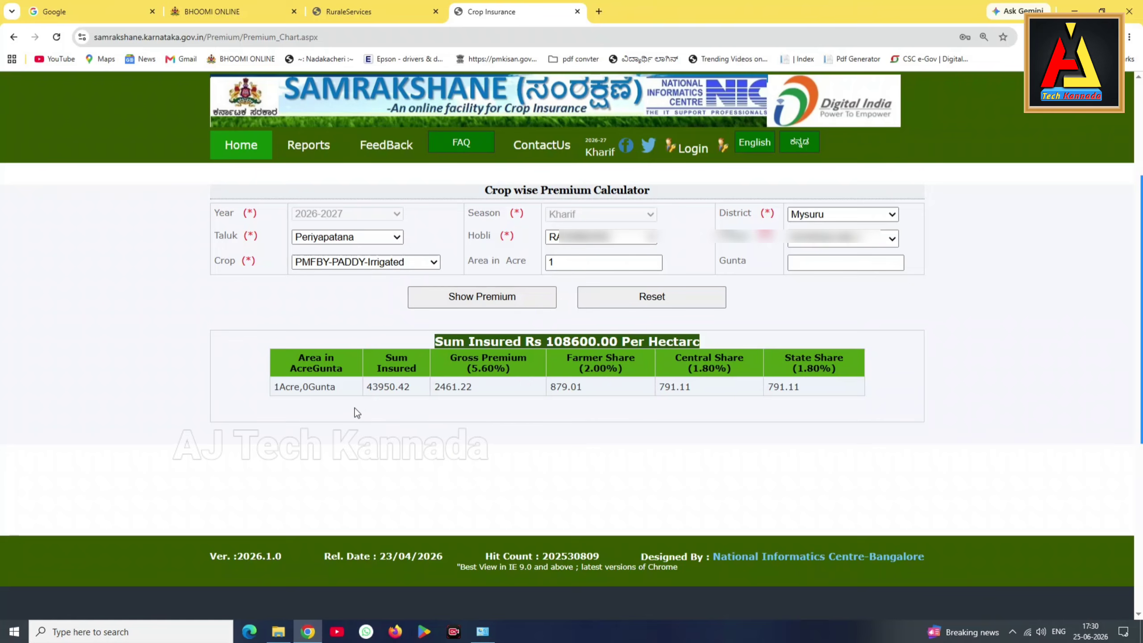
{"action": "left_click_drag", "start_coordinate": [366, 388], "coordinate": [401, 394]}
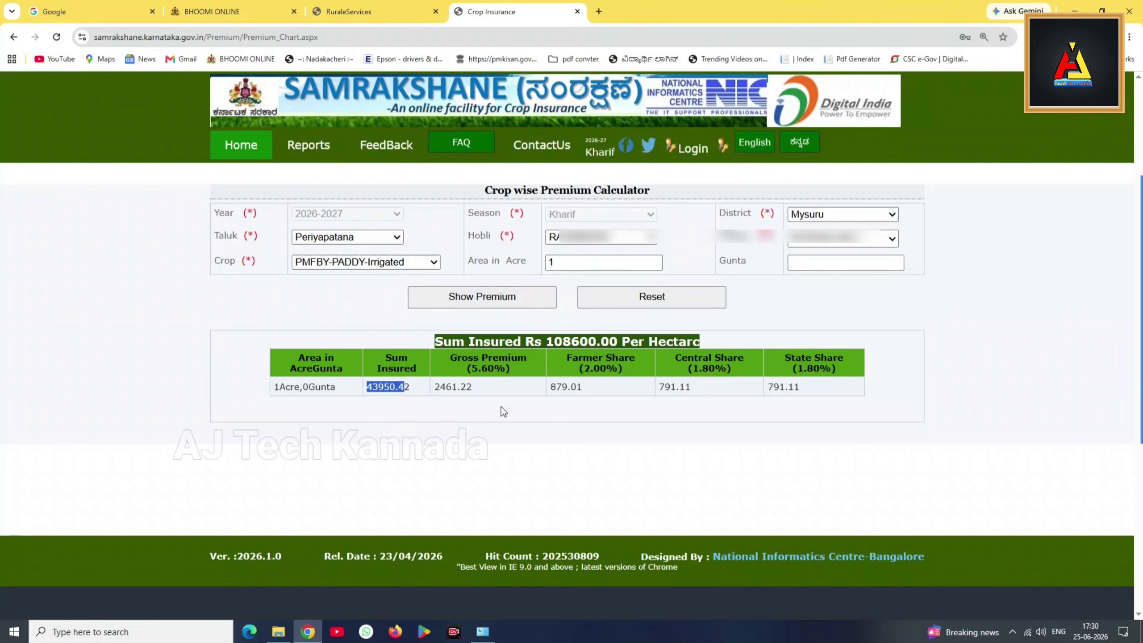
{"action": "left_click_drag", "start_coordinate": [551, 388], "coordinate": [585, 388]}
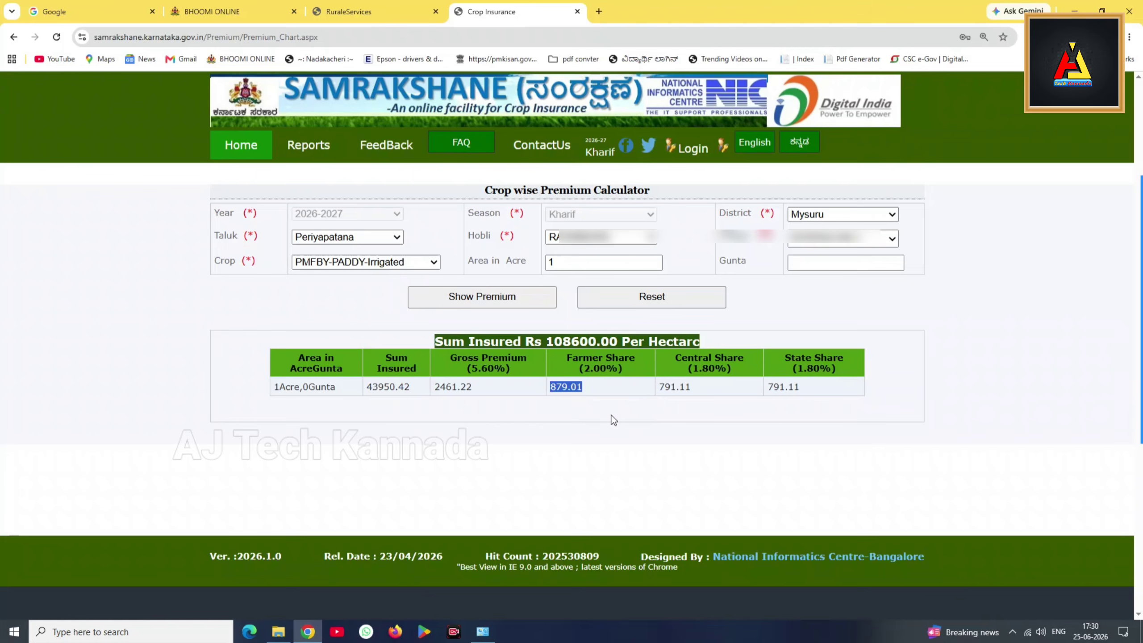
Step: Recalculate for rain-fed Cowpea/Alasande, showing farmer share 283.29
{"action": "left_click", "coordinate": [399, 261]}
{"action": "left_click", "coordinate": [373, 361]}
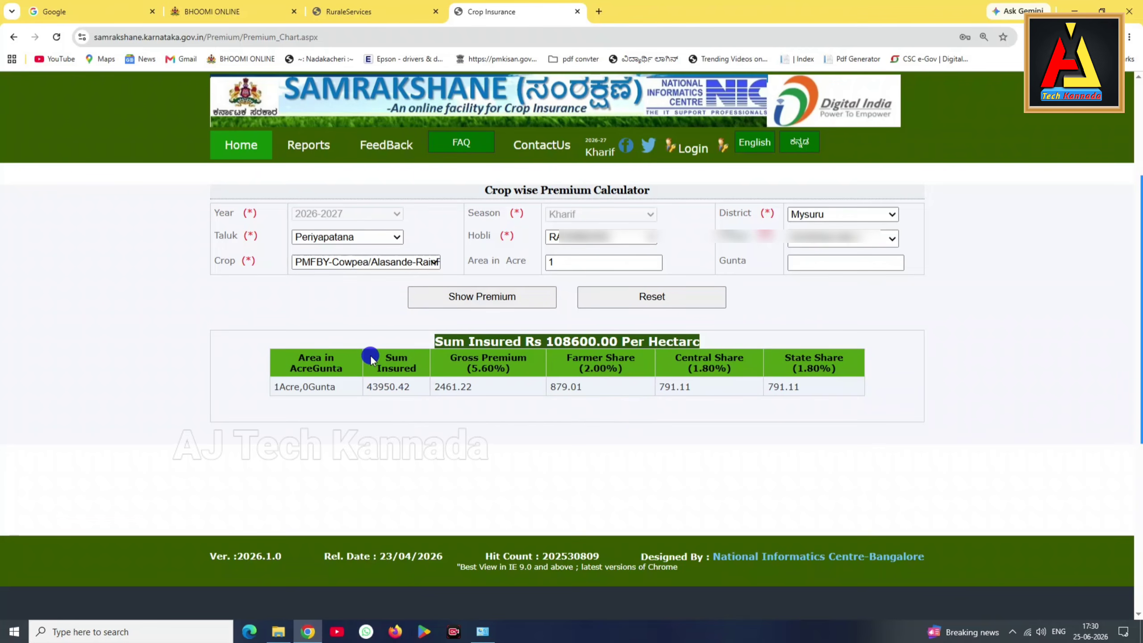
{"action": "left_click", "coordinate": [523, 298]}
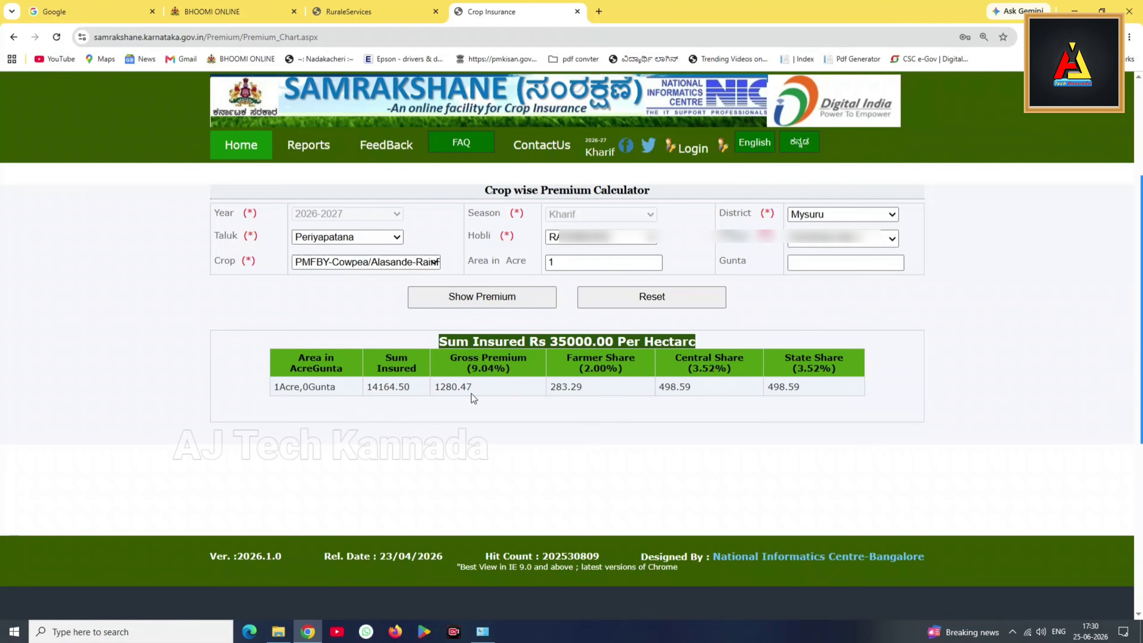
{"action": "left_click_drag", "start_coordinate": [545, 386], "coordinate": [584, 388]}
Step: Try signing in as the CSC operator with the user ID, password and captcha
{"action": "left_click", "coordinate": [691, 149]}
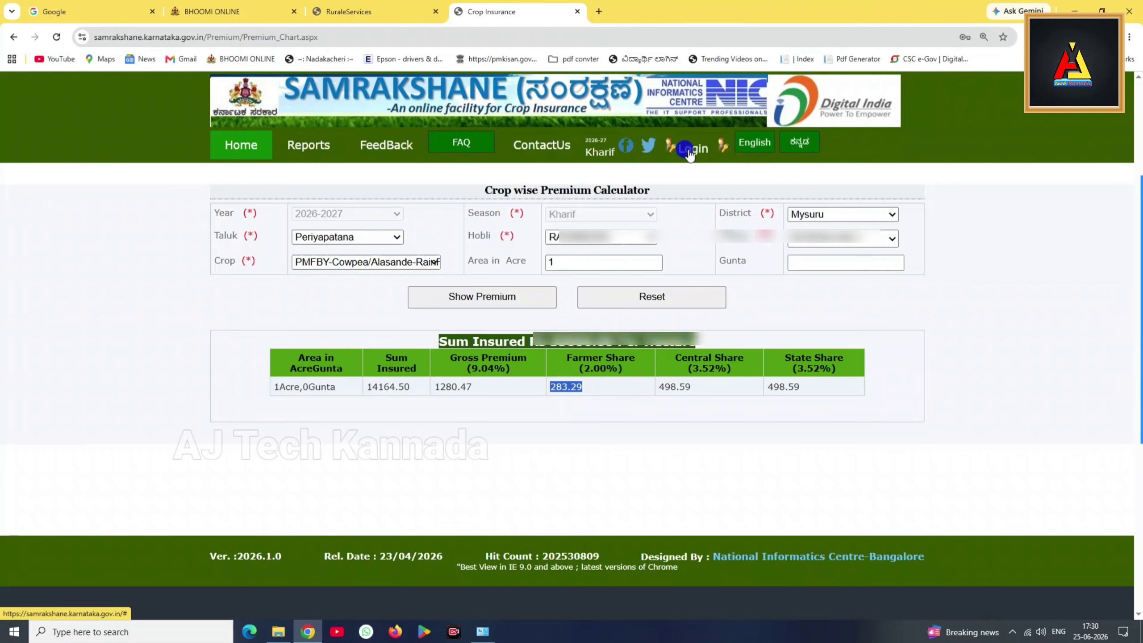
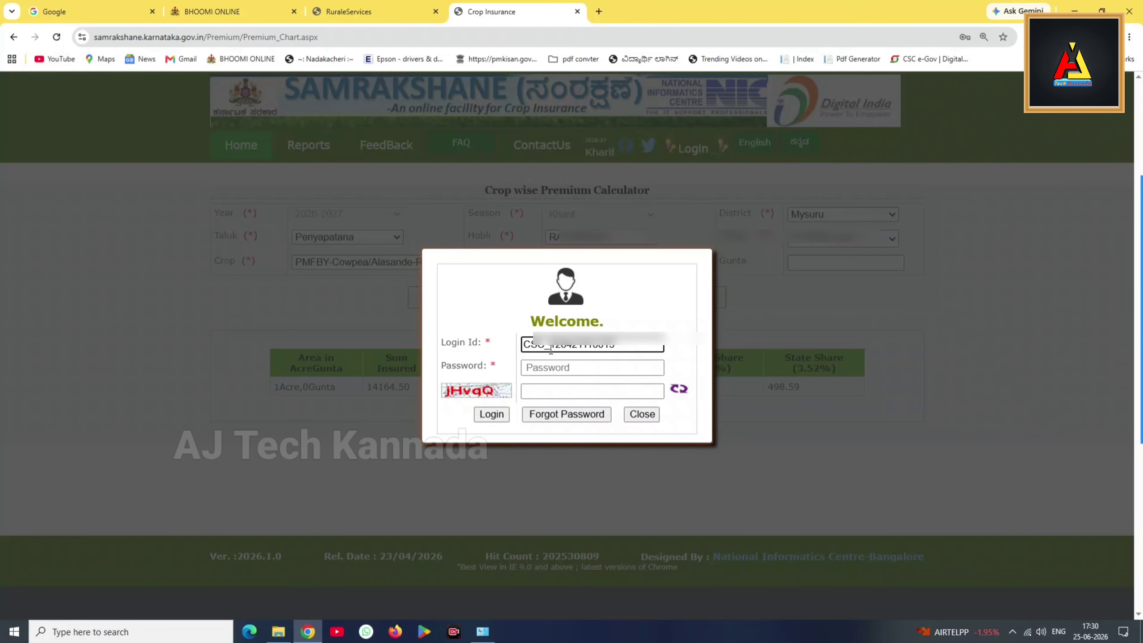
{"action": "left_click", "coordinate": [558, 367]}
{"action": "left_click", "coordinate": [535, 390]}
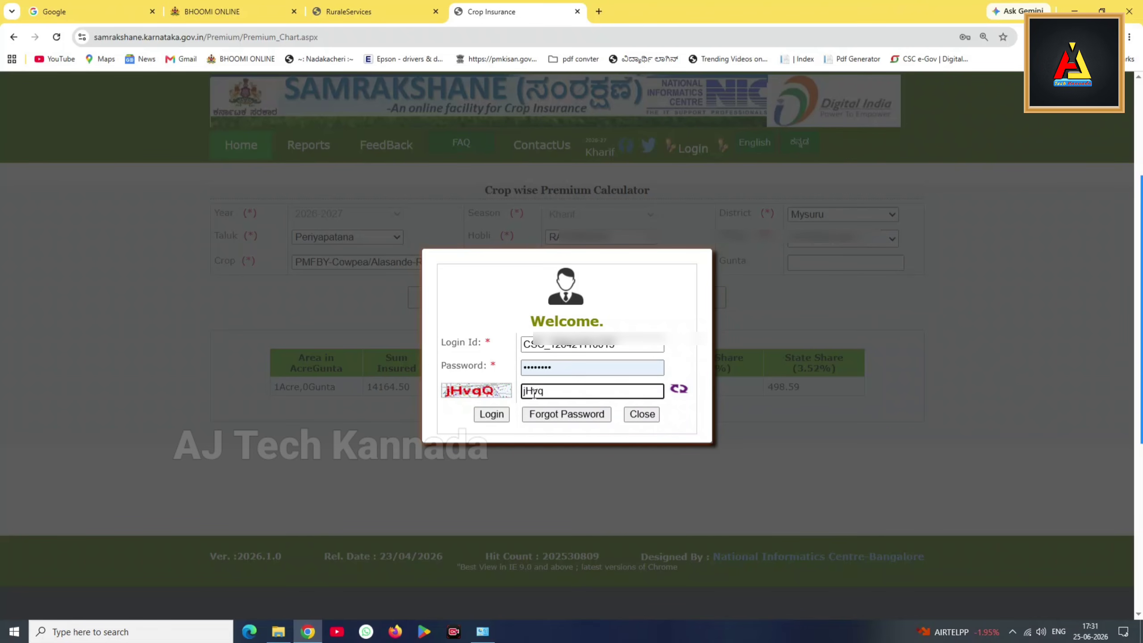
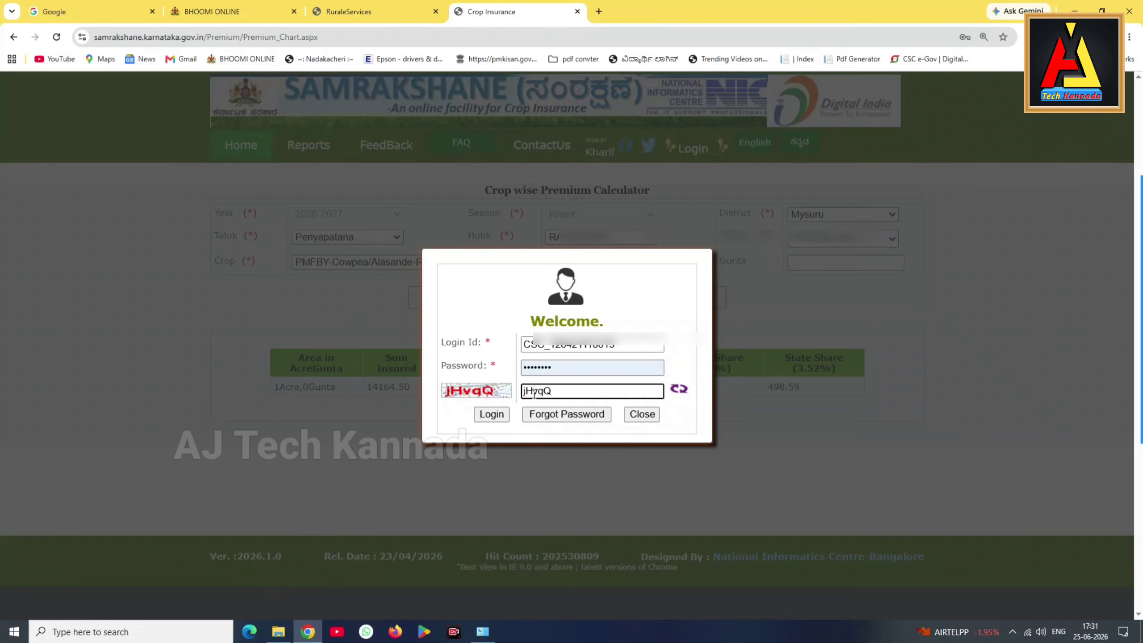
{"action": "left_click", "coordinate": [492, 414]}
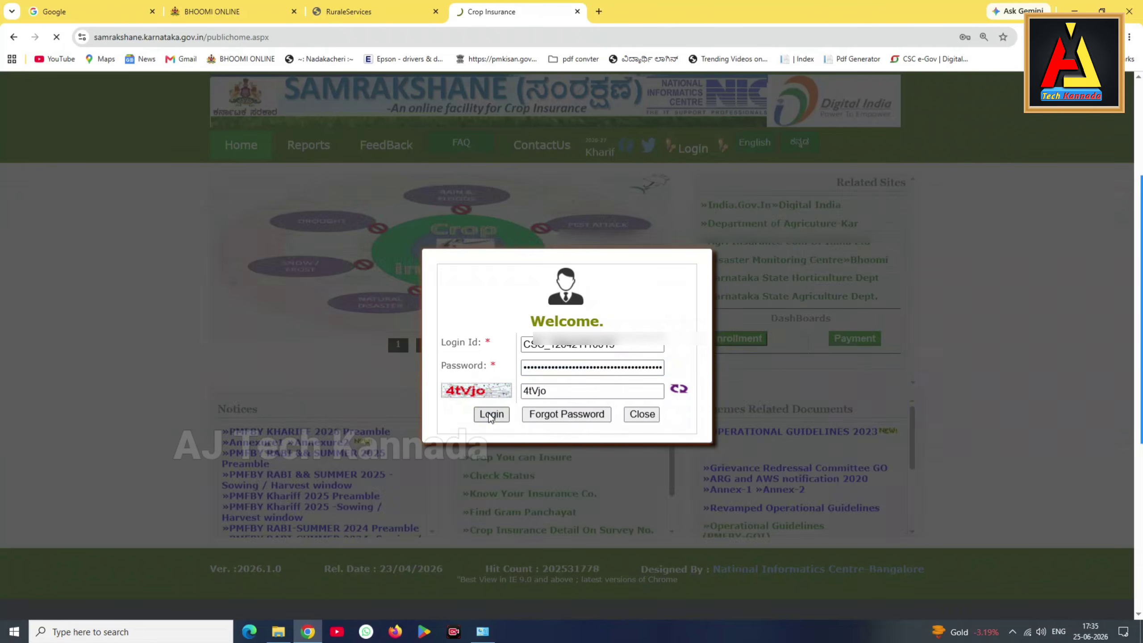
{"action": "left_click", "coordinate": [489, 412]}
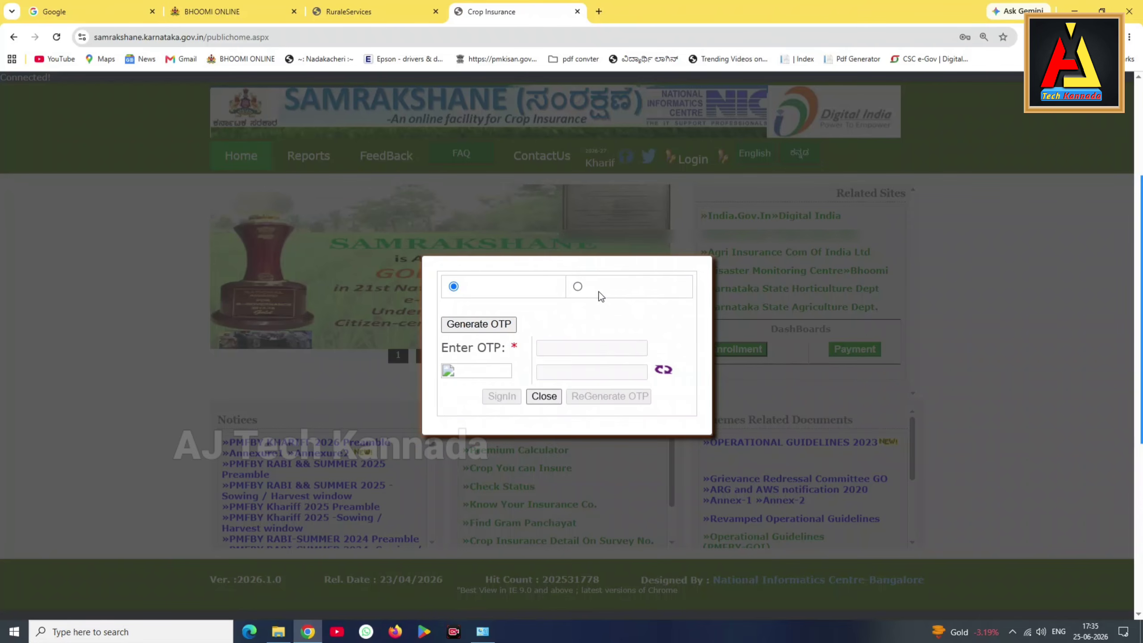
Step: Request a one-time password, then sign in using it with a fresh captcha
{"action": "left_click", "coordinate": [480, 325]}
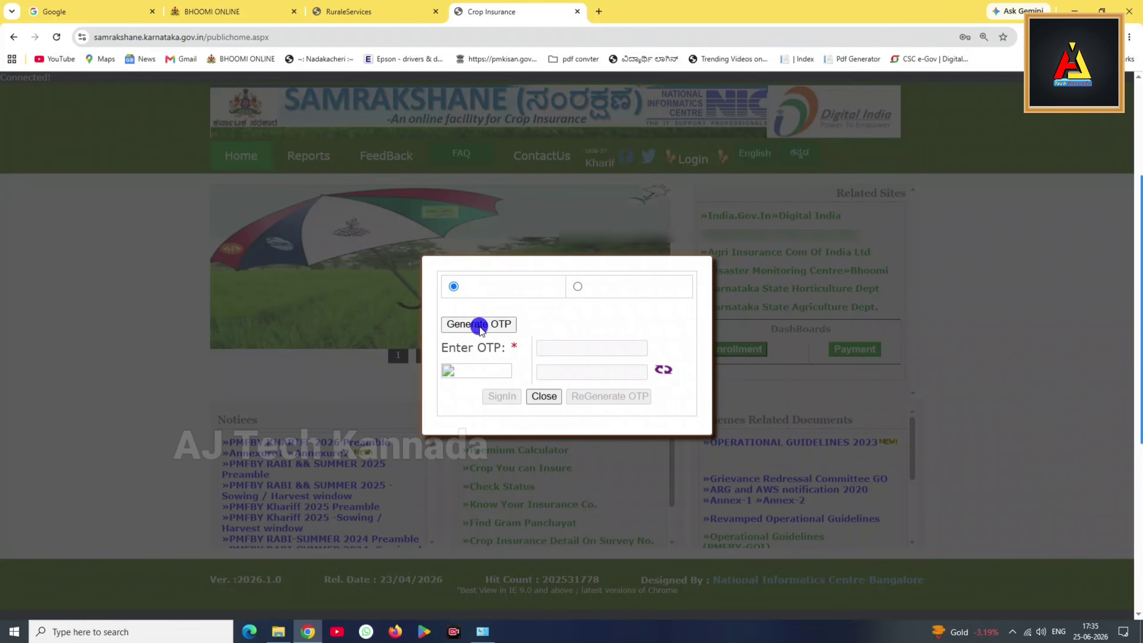
{"action": "left_click", "coordinate": [537, 349]}
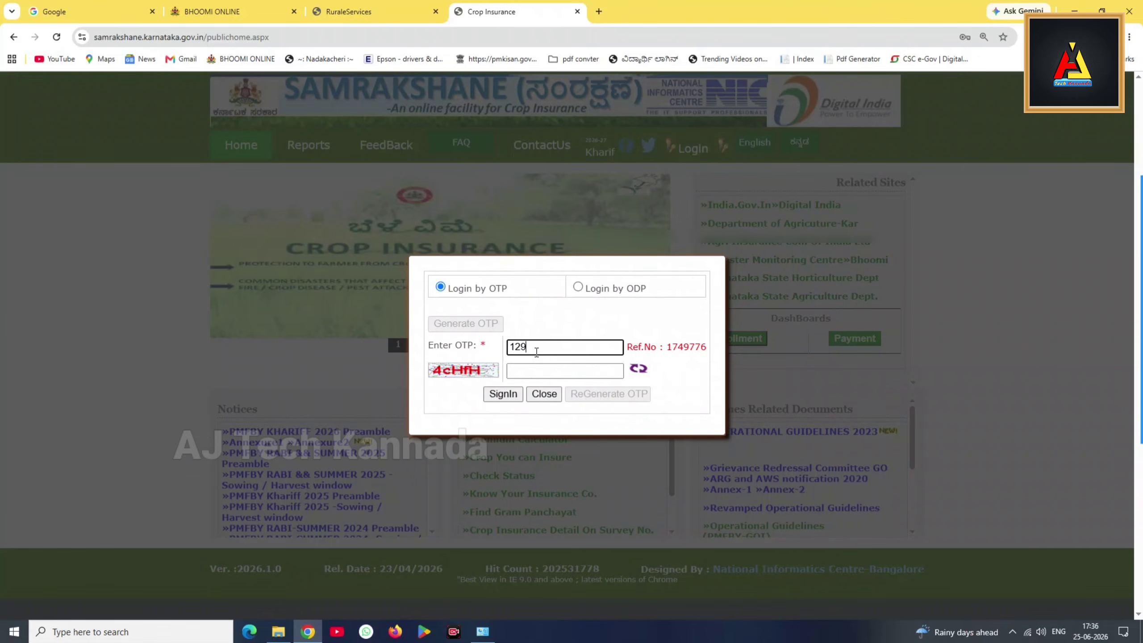
{"action": "left_click", "coordinate": [514, 370]}
{"action": "type", "text": "4c"}
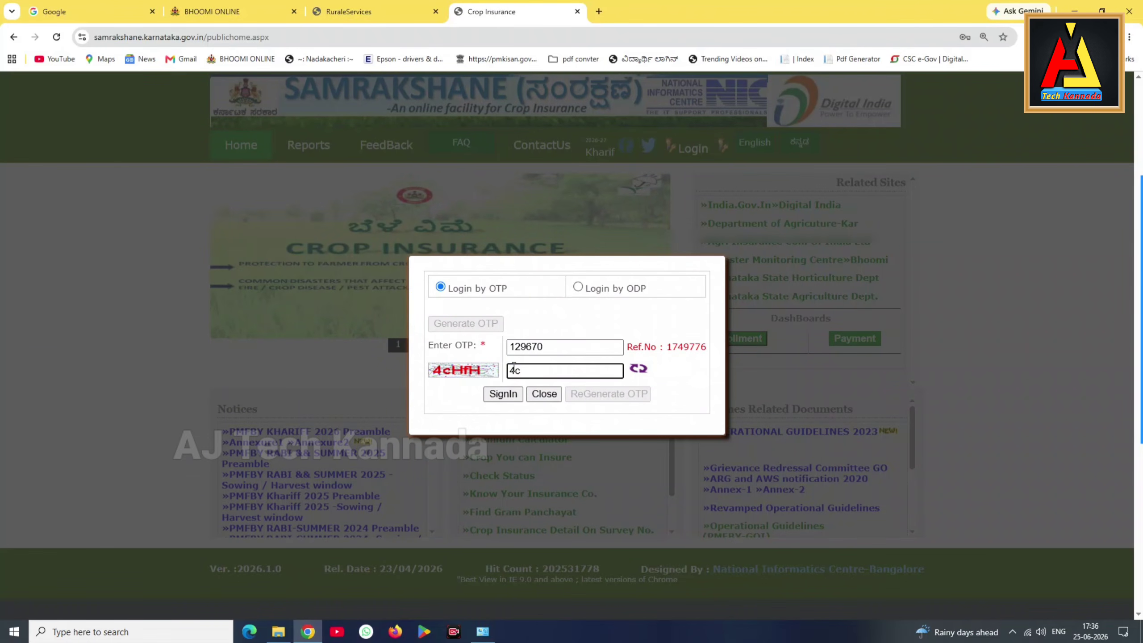
{"action": "type", "text": "Hf"}
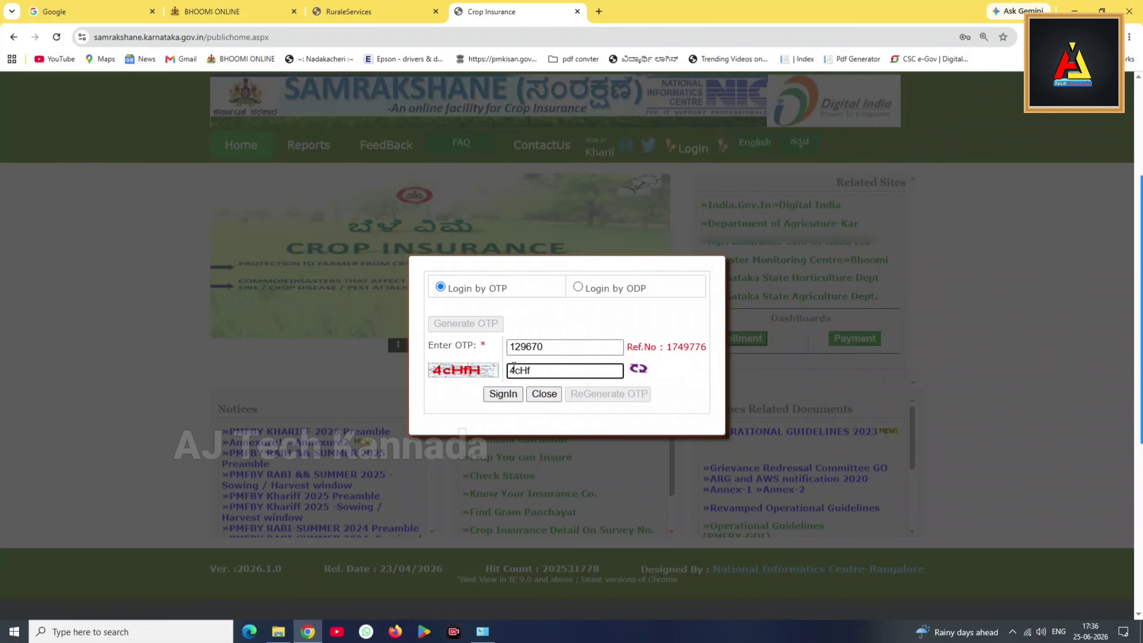
{"action": "type", "text": "H"}
{"action": "left_click", "coordinate": [501, 394]}
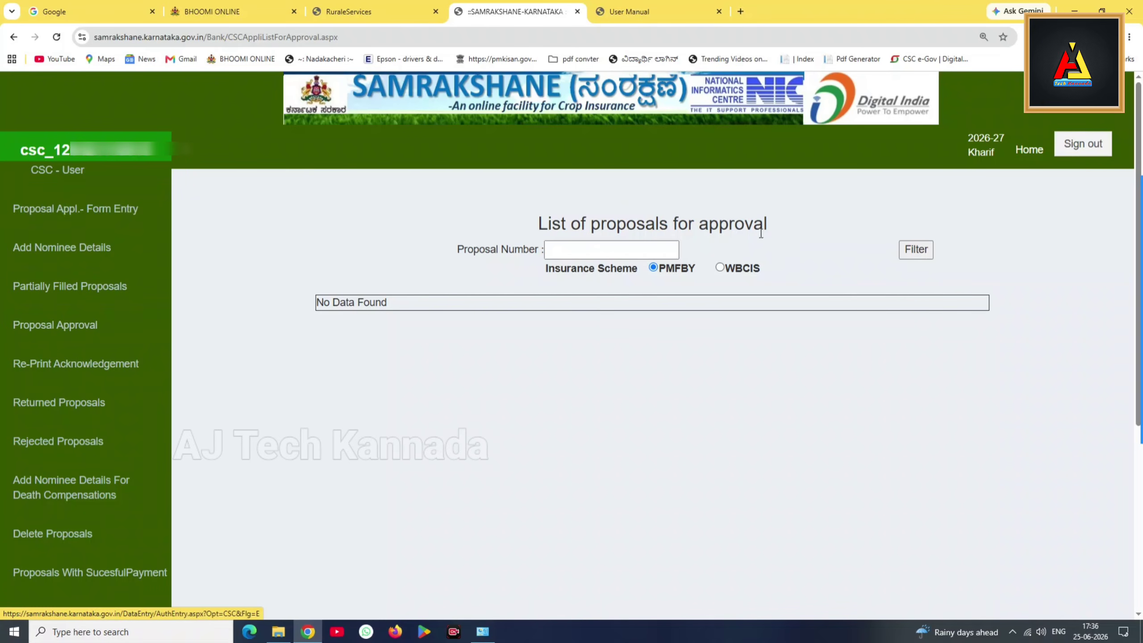
Step: Start a new proposal entry with the farmer's Aadhaar name and mobile number
{"action": "left_click", "coordinate": [69, 208]}
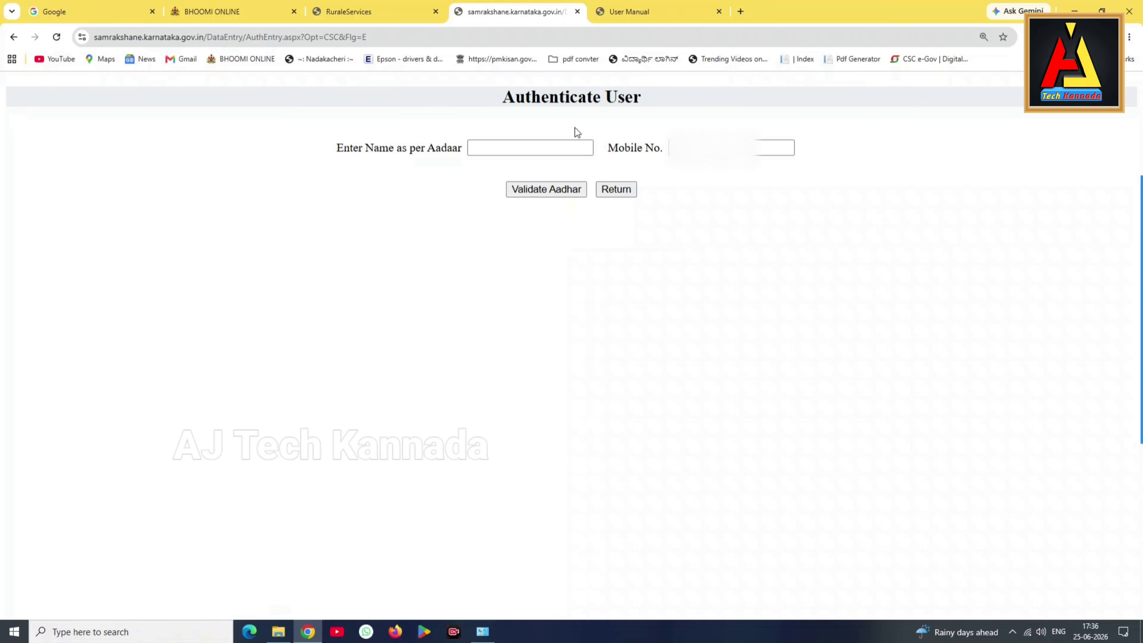
{"action": "left_click", "coordinate": [480, 149]}
{"action": "type", "text": "PUTTAMMA"}
{"action": "key", "text": "Tab"}
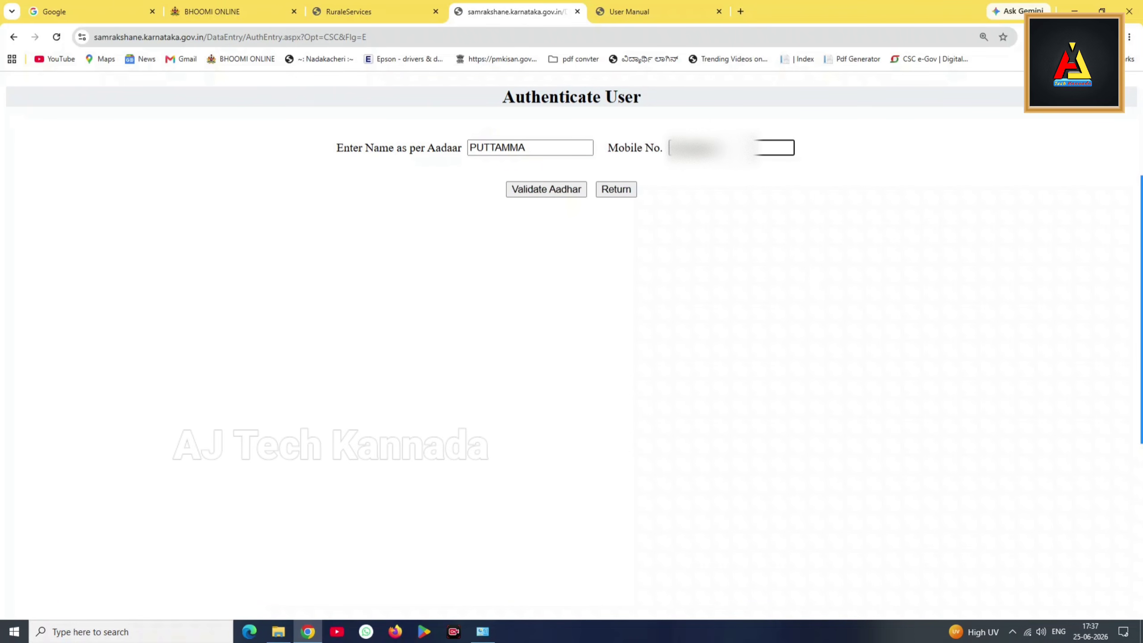
Step: Validate the farmer's Aadhaar with the name and consent given
{"action": "left_click", "coordinate": [534, 191]}
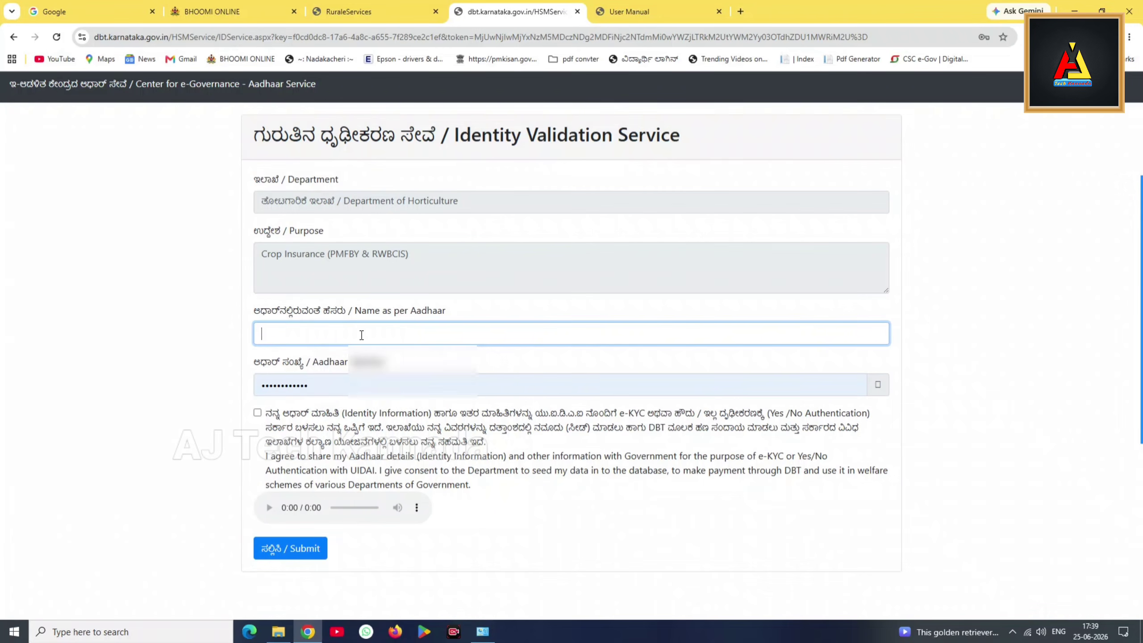
{"action": "type", "text": "P"}
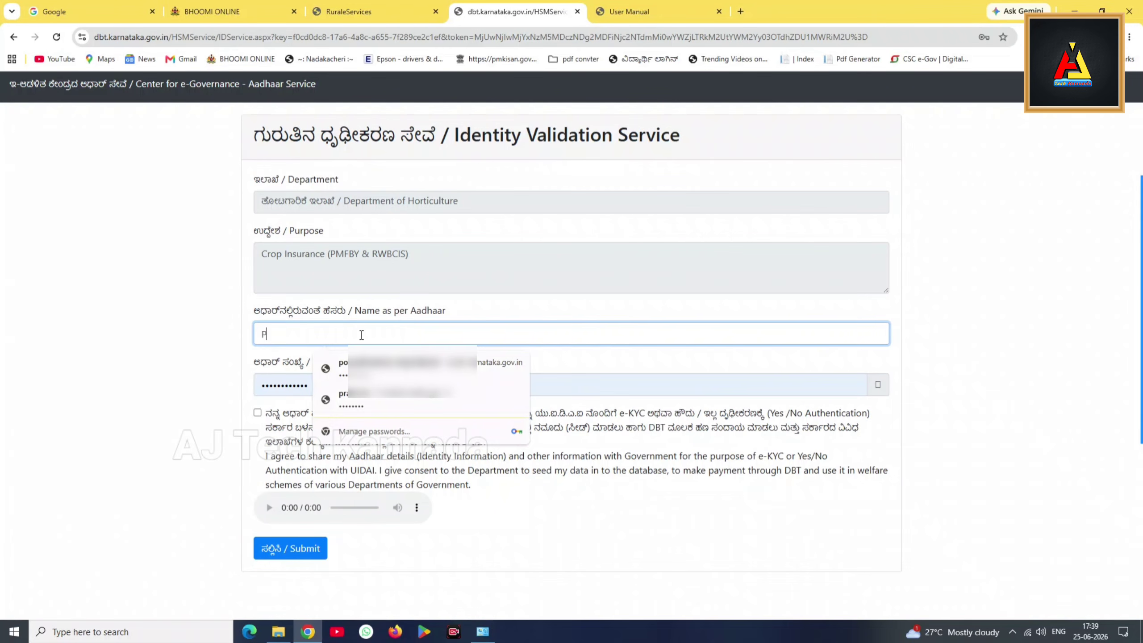
{"action": "type", "text": "UTTAMMA"}
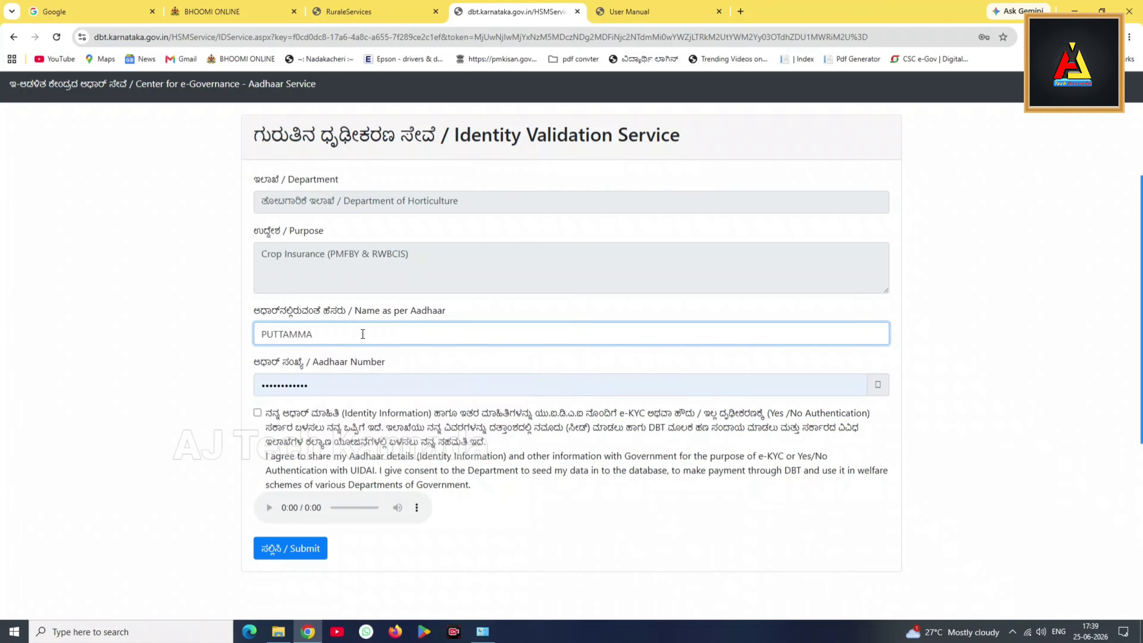
{"action": "left_click", "coordinate": [328, 381]}
{"action": "left_click", "coordinate": [257, 412]}
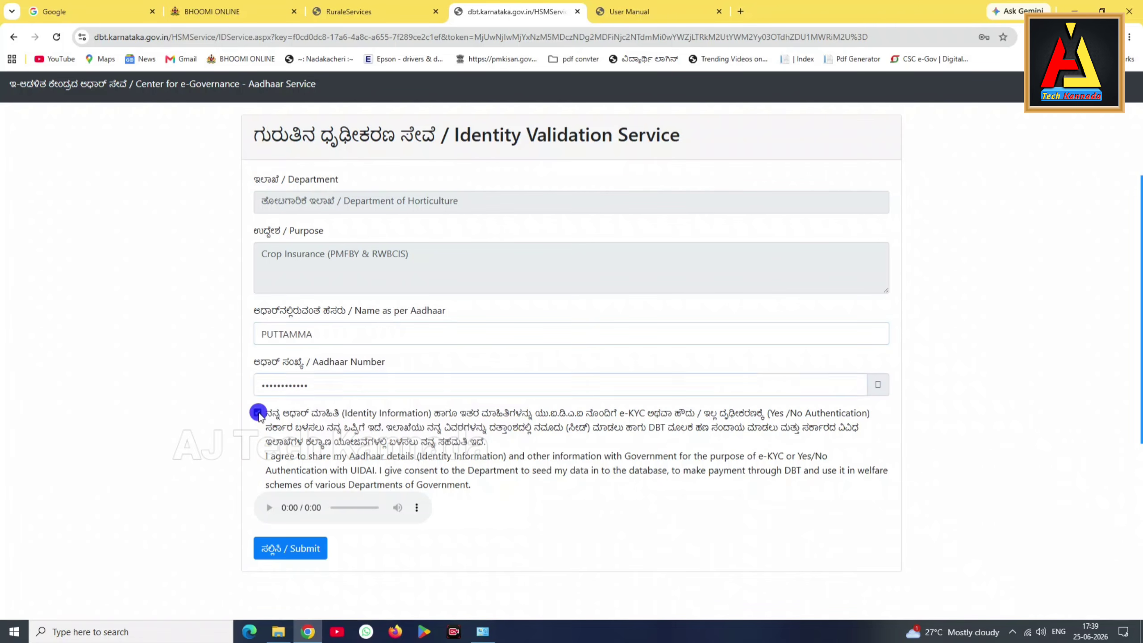
{"action": "left_click", "coordinate": [287, 547]}
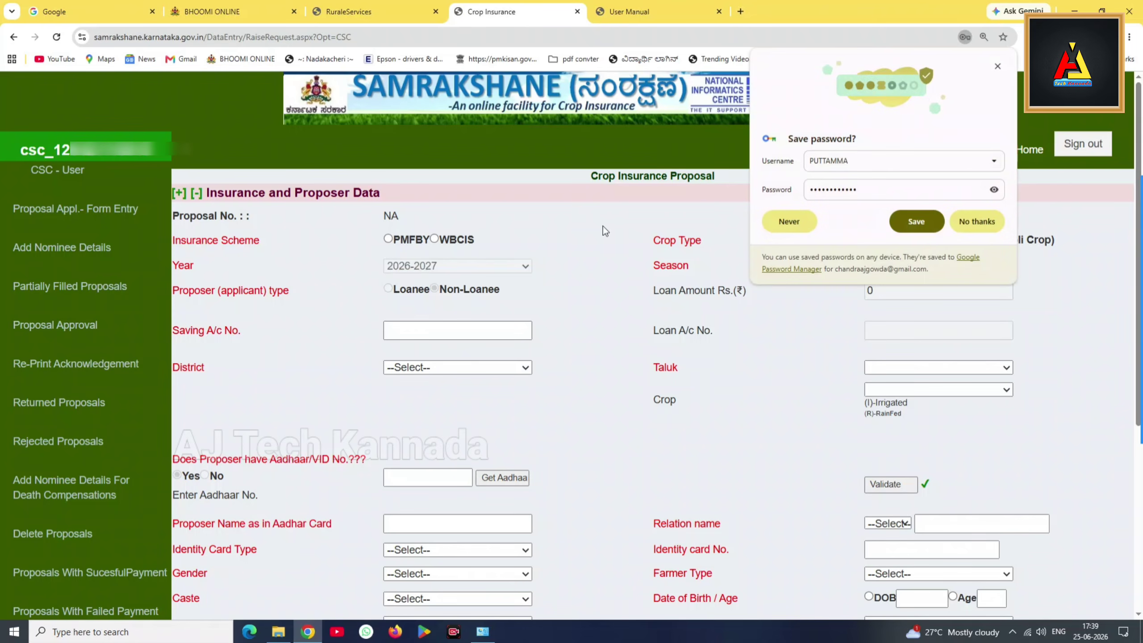
Step: Choose PMFBY with Other (Hobli Crop) and enter the savings account number
{"action": "left_click", "coordinate": [997, 66]}
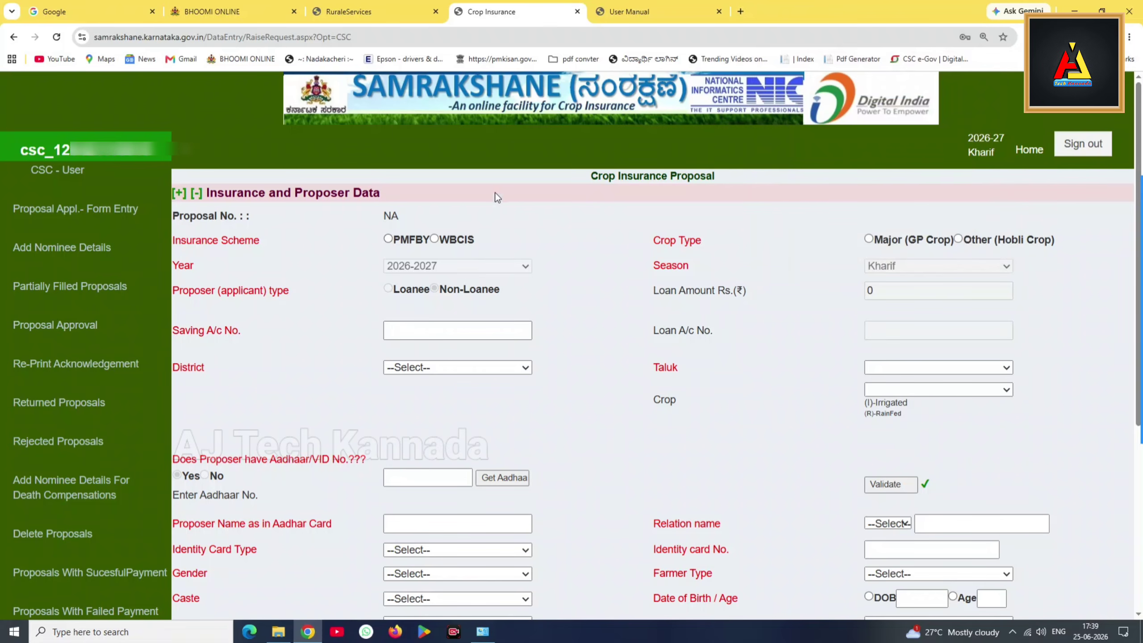
{"action": "left_click", "coordinate": [387, 237]}
{"action": "left_click", "coordinate": [959, 239]}
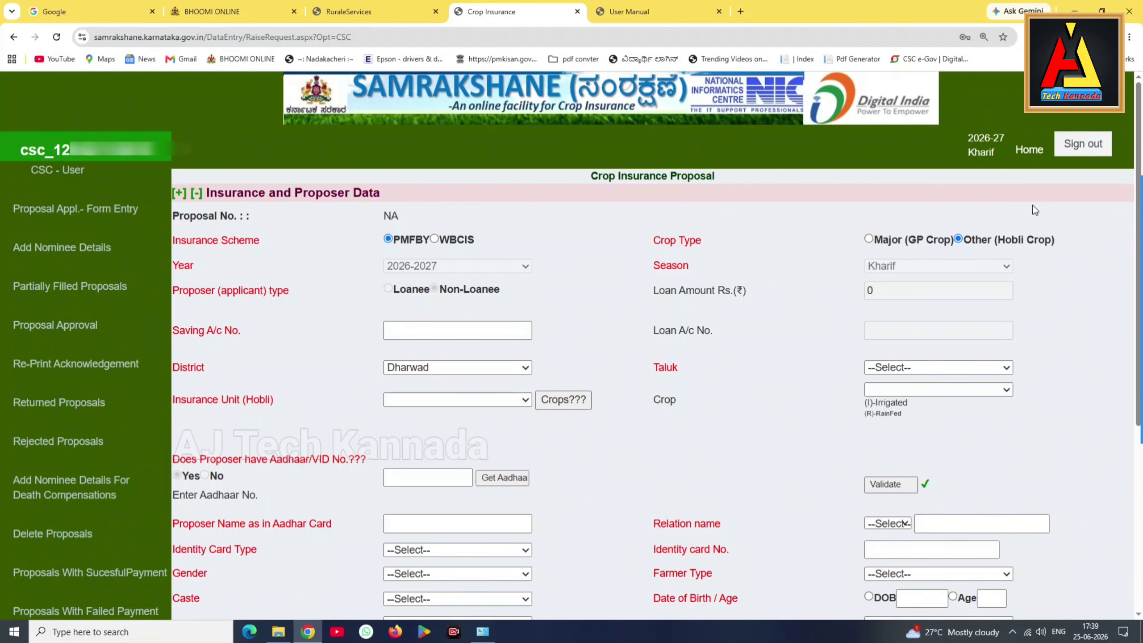
{"action": "left_click", "coordinate": [504, 331]}
{"action": "type", "text": "331"}
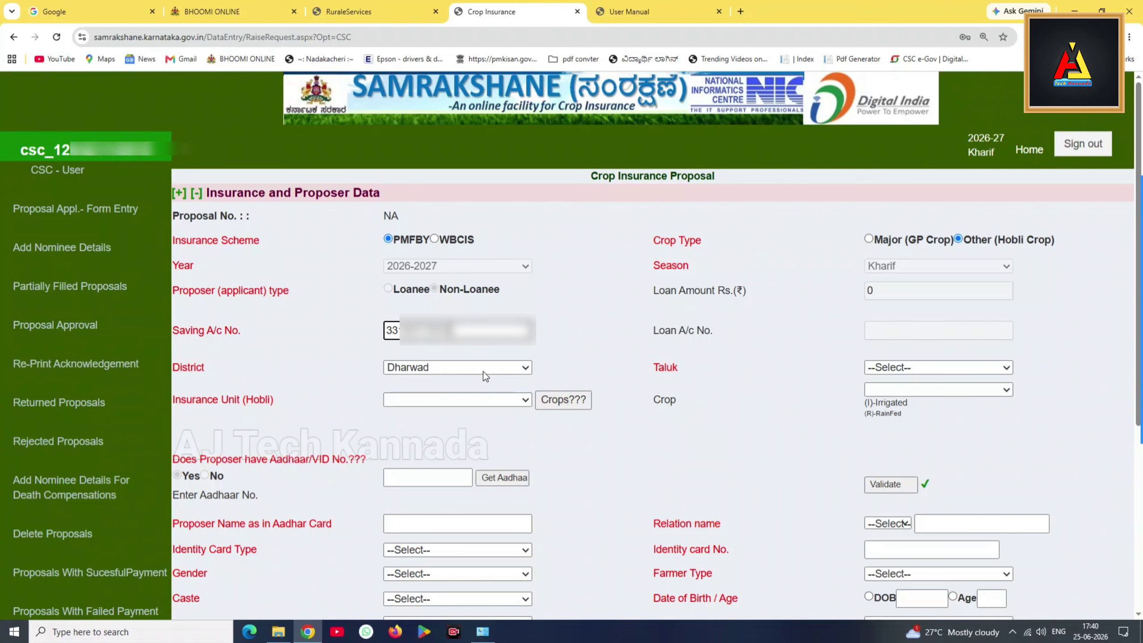
Step: Pick Mysuru district, Periyapatana taluk, ರಾವಂದೂರು hobli and crop RAGI (R)
{"action": "left_click", "coordinate": [420, 369]}
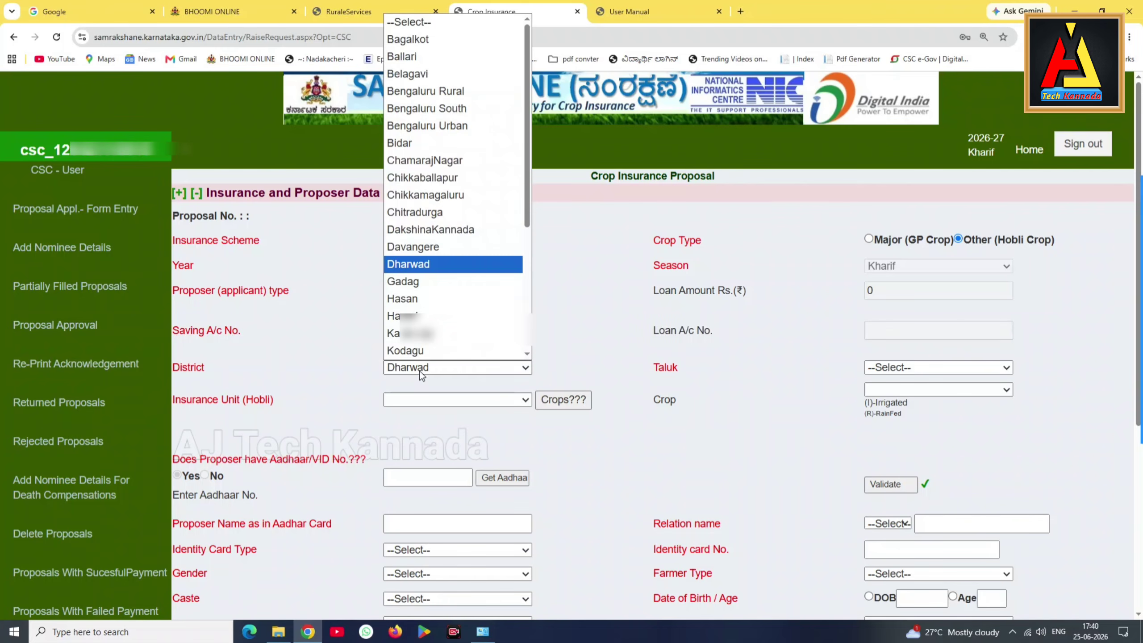
{"action": "scroll", "coordinate": [440, 221], "scroll_direction": "down", "scroll_amount": 4}
{"action": "left_click", "coordinate": [439, 212]}
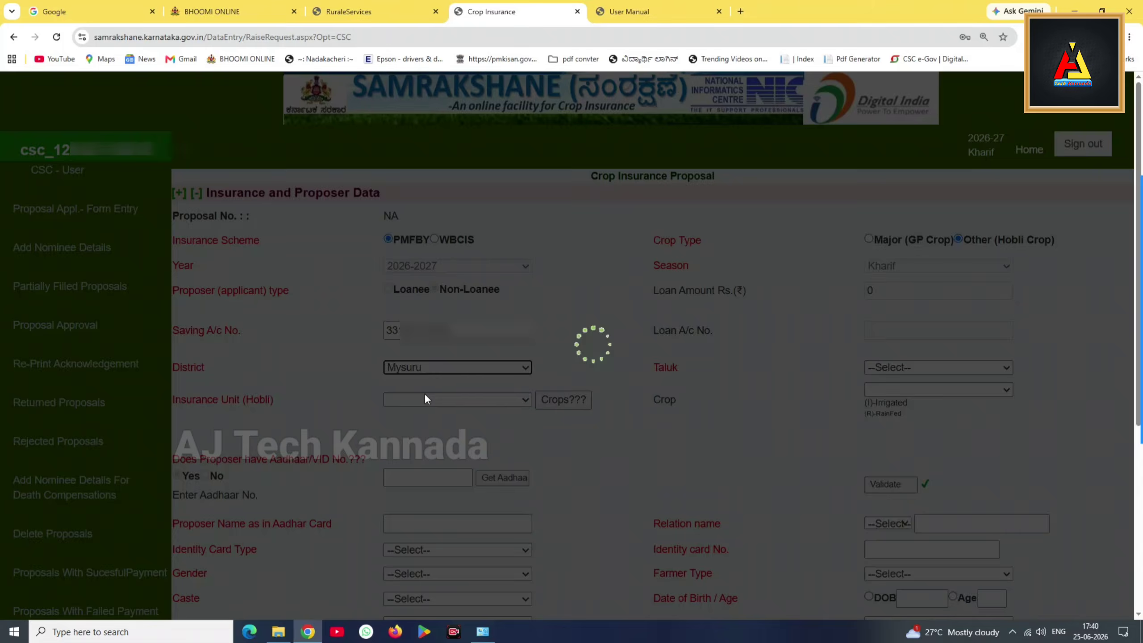
{"action": "left_click", "coordinate": [925, 365]}
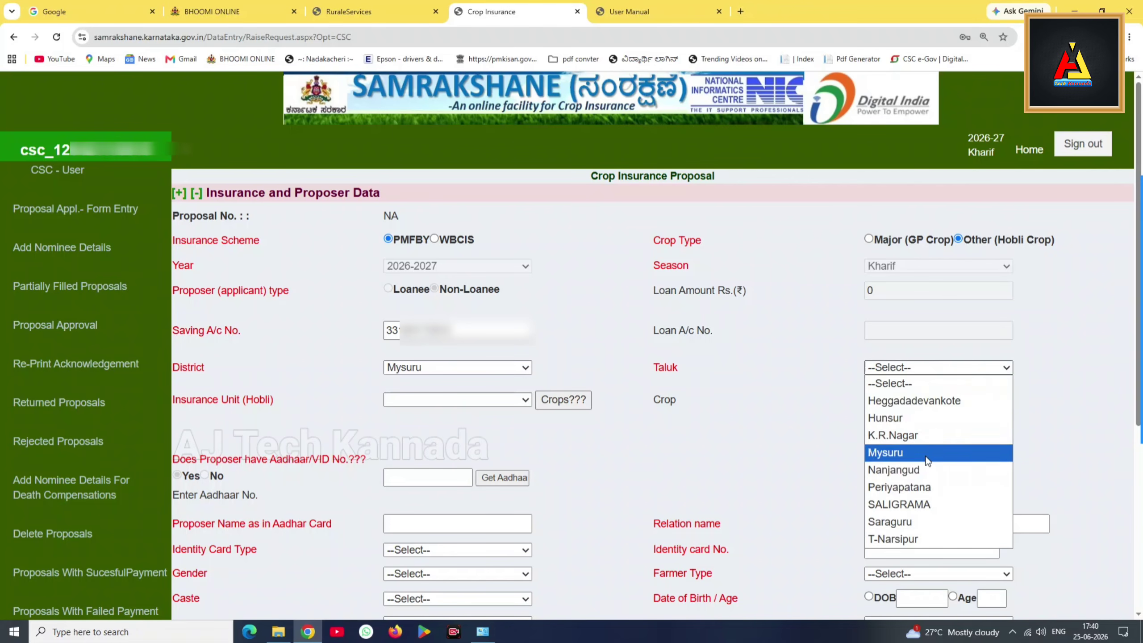
{"action": "left_click", "coordinate": [932, 486]}
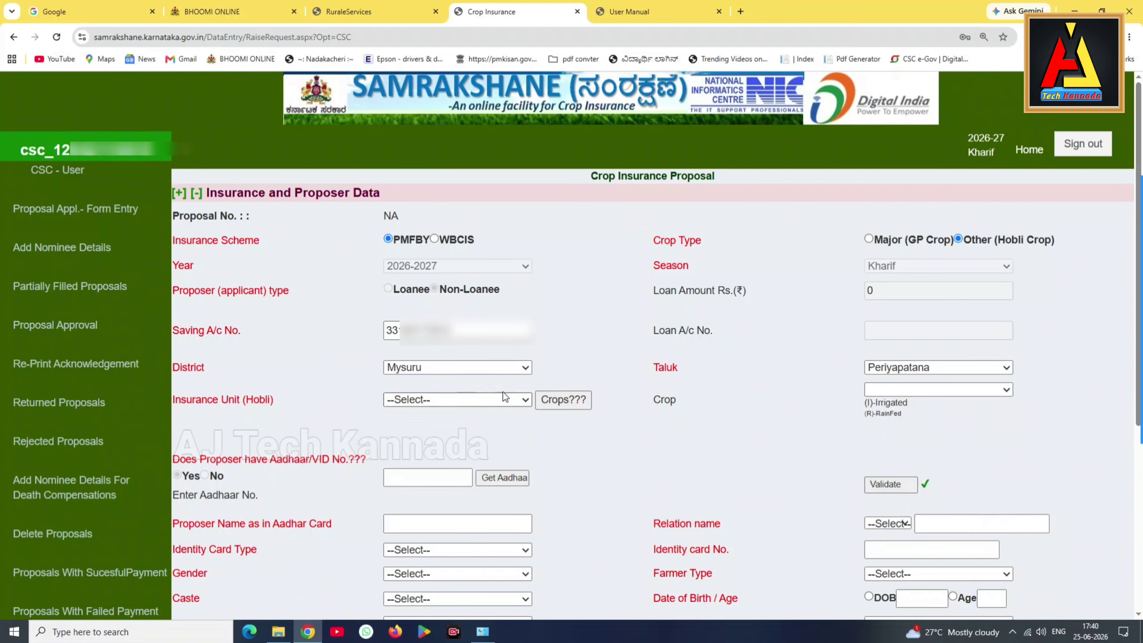
{"action": "left_click", "coordinate": [490, 399]}
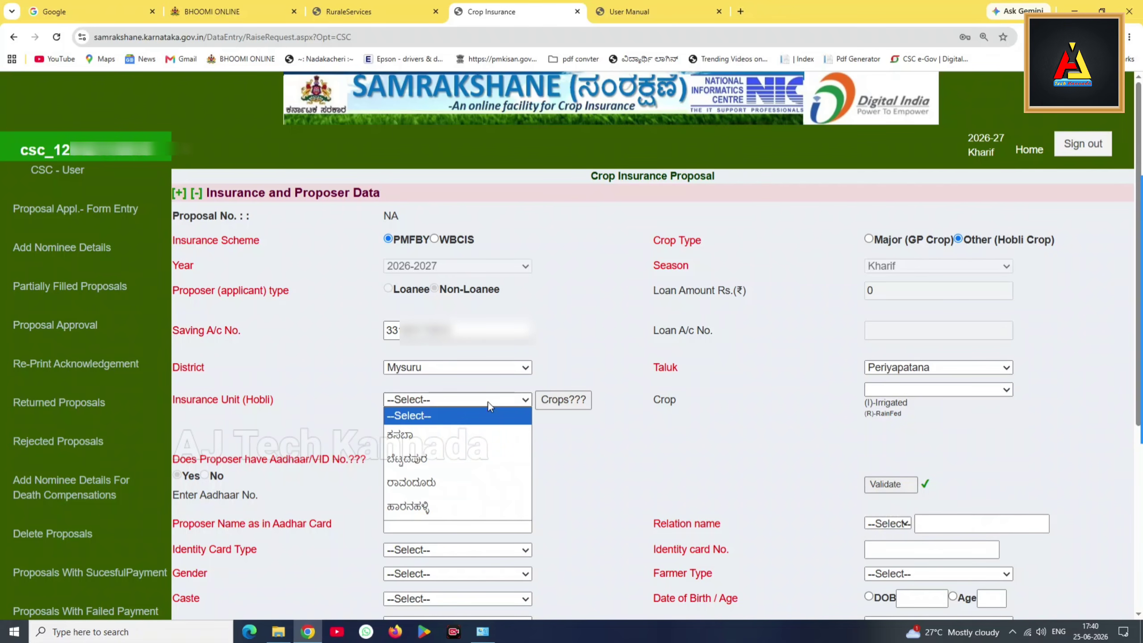
{"action": "left_click", "coordinate": [425, 484]}
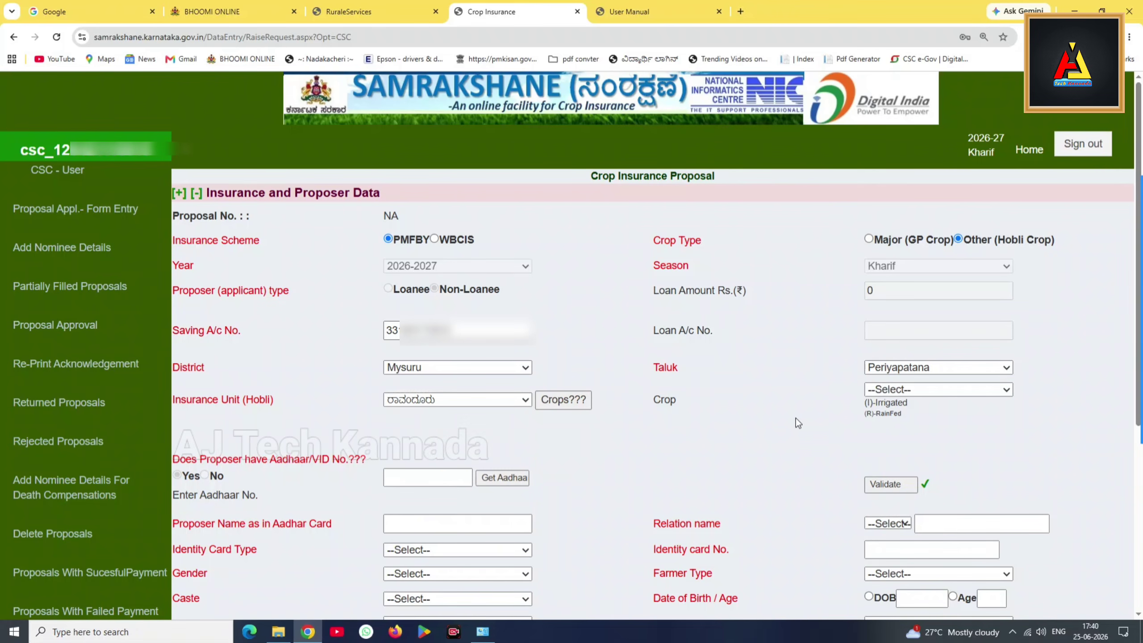
{"action": "left_click", "coordinate": [897, 391]}
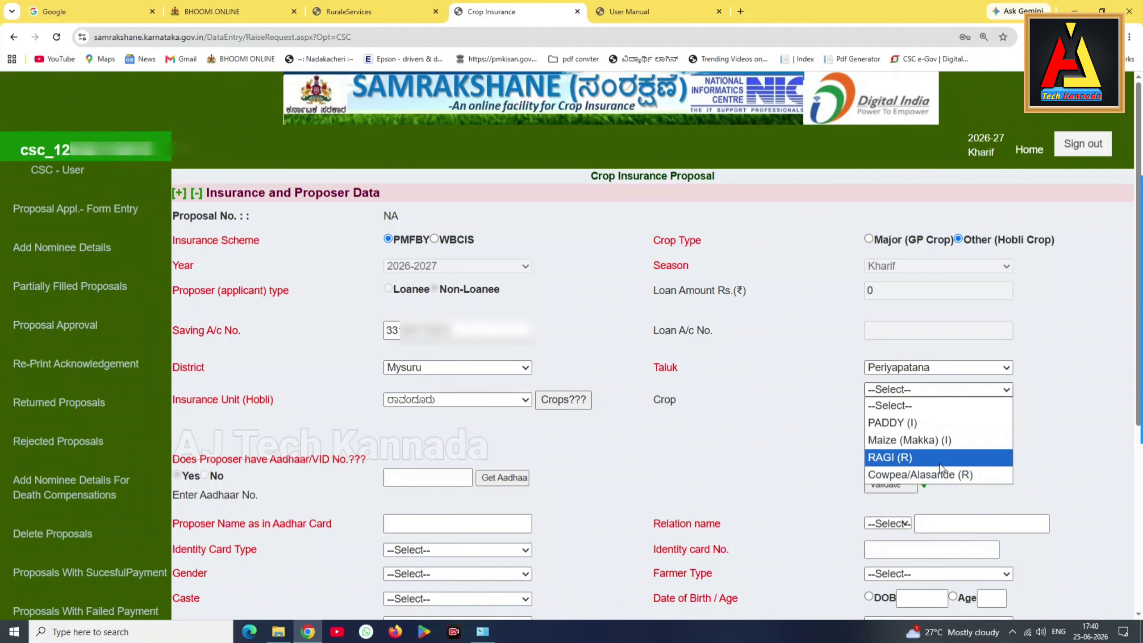
{"action": "left_click", "coordinate": [911, 458]}
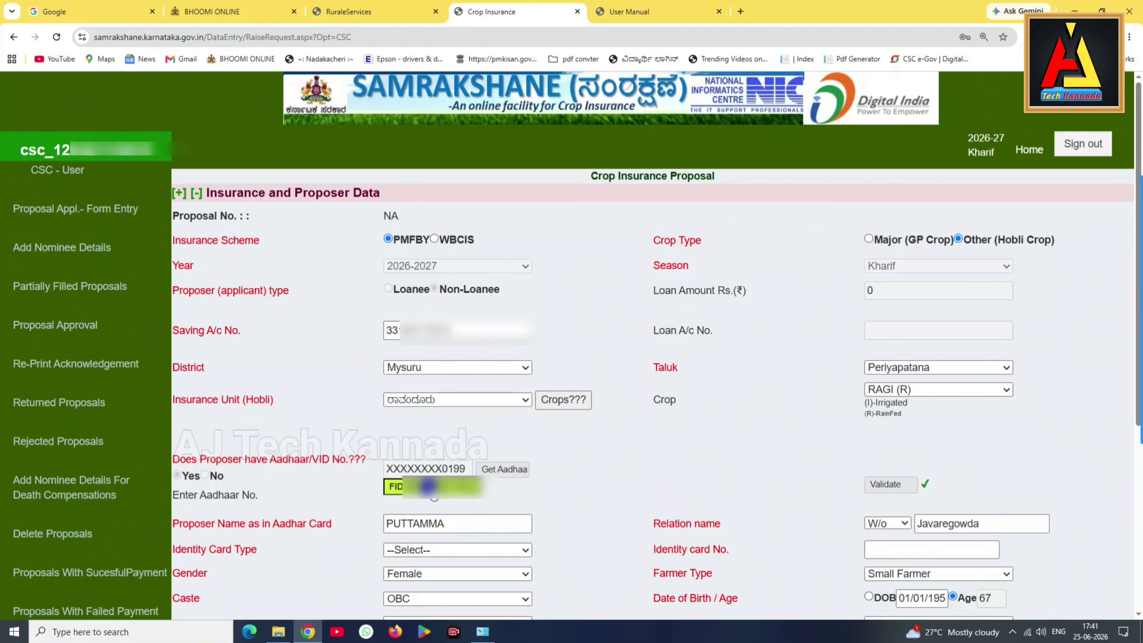
Step: Load the land survey records, try confirming plot 52/*/2 alone, then clear it
{"action": "left_click", "coordinate": [429, 486]}
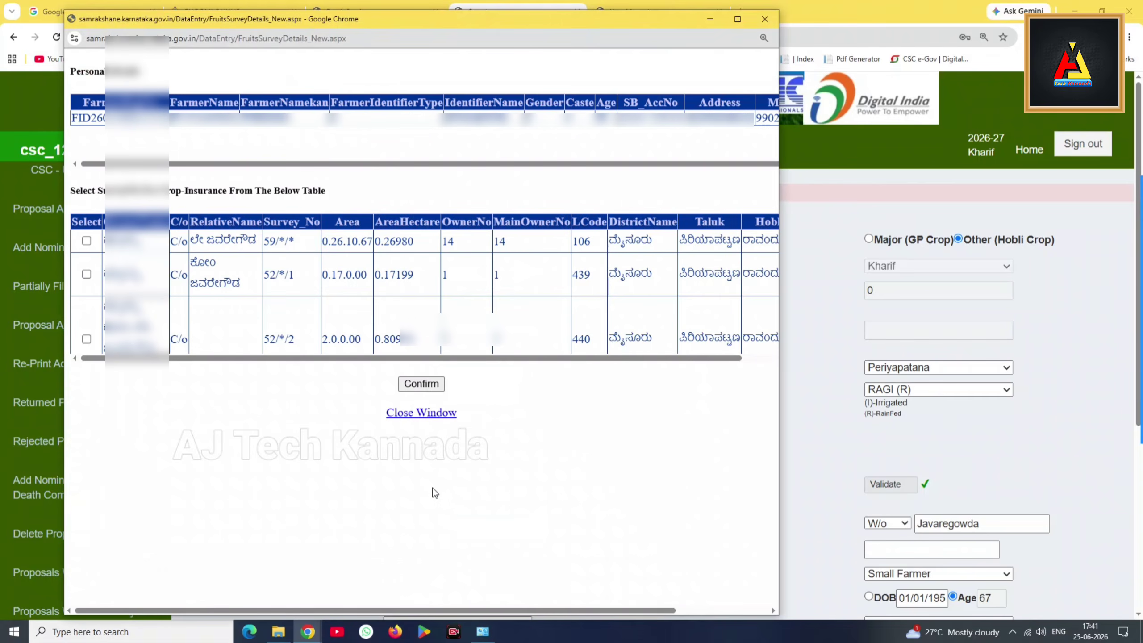
{"action": "scroll", "coordinate": [429, 322], "scroll_direction": "down", "scroll_amount": 2}
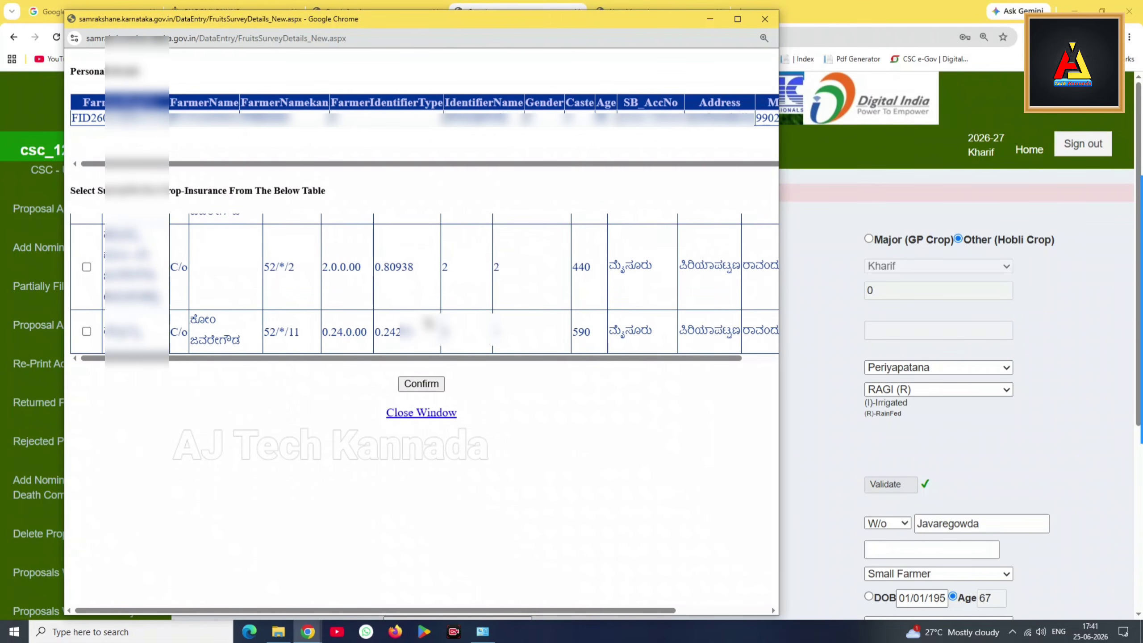
{"action": "scroll", "coordinate": [428, 322], "scroll_direction": "up", "scroll_amount": 3}
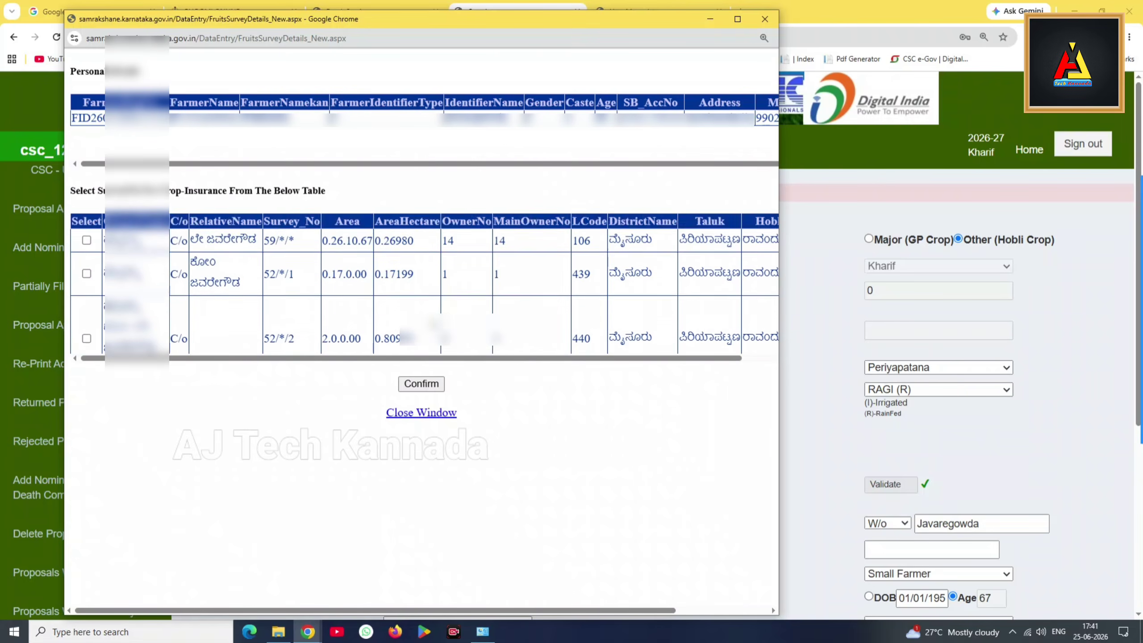
{"action": "scroll", "coordinate": [428, 322], "scroll_direction": "down", "scroll_amount": 2}
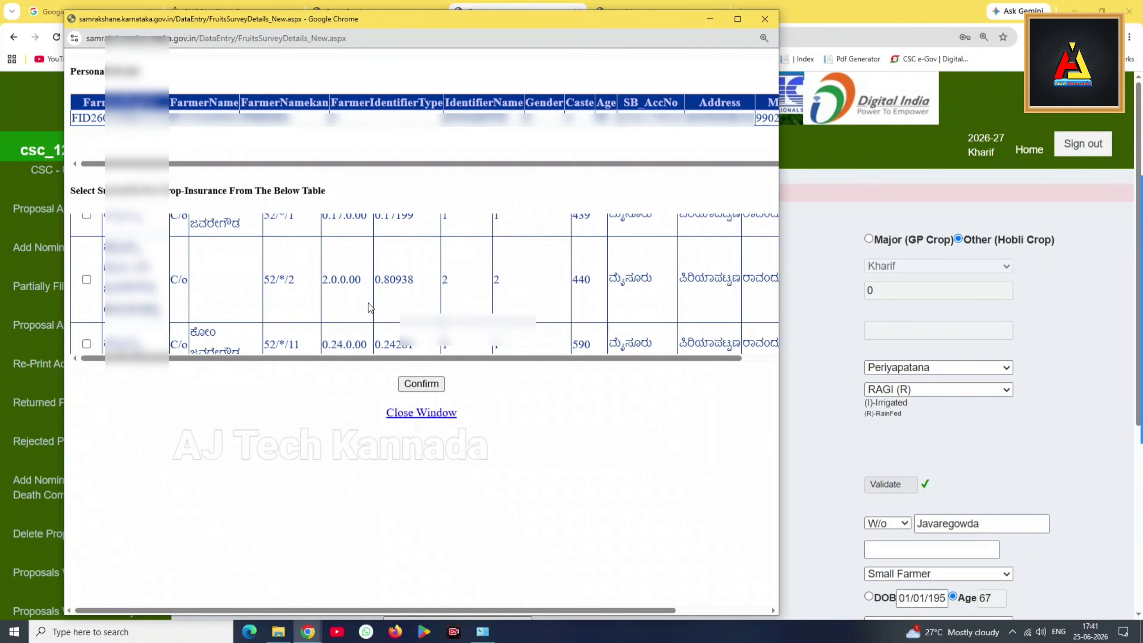
{"action": "left_click", "coordinate": [88, 279]}
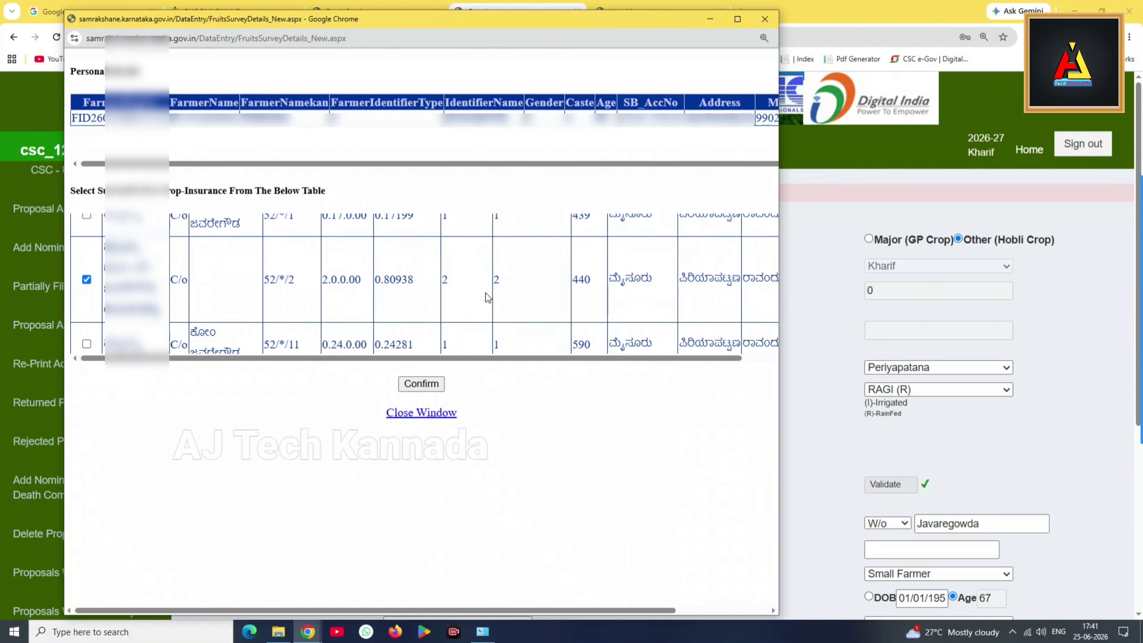
{"action": "left_click", "coordinate": [421, 384]}
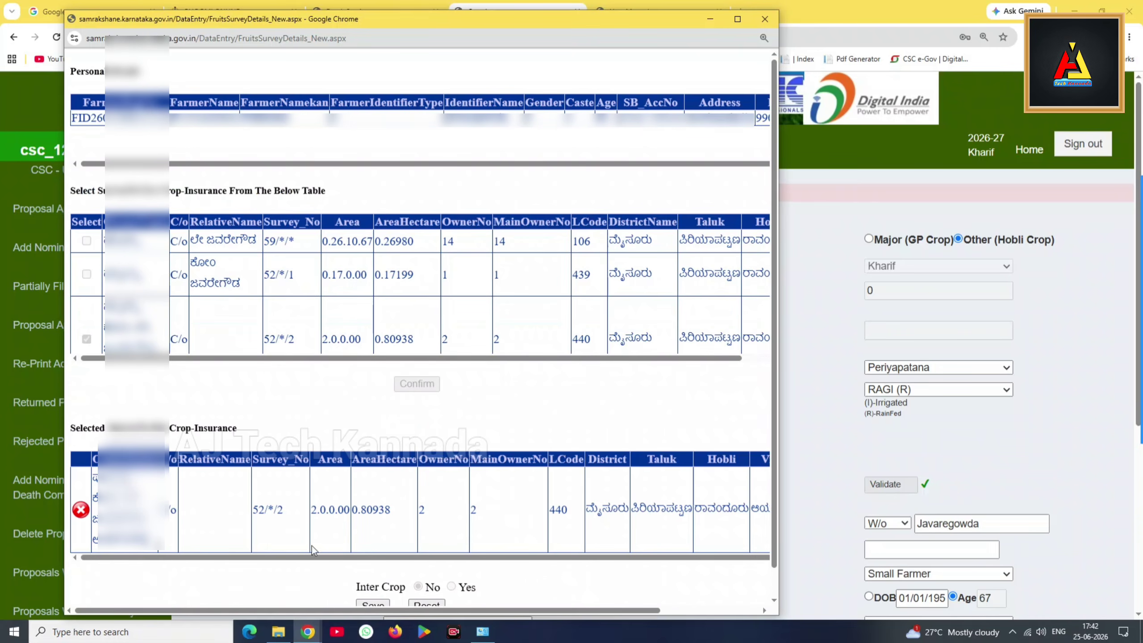
{"action": "scroll", "coordinate": [490, 497], "scroll_direction": "down", "scroll_amount": 1}
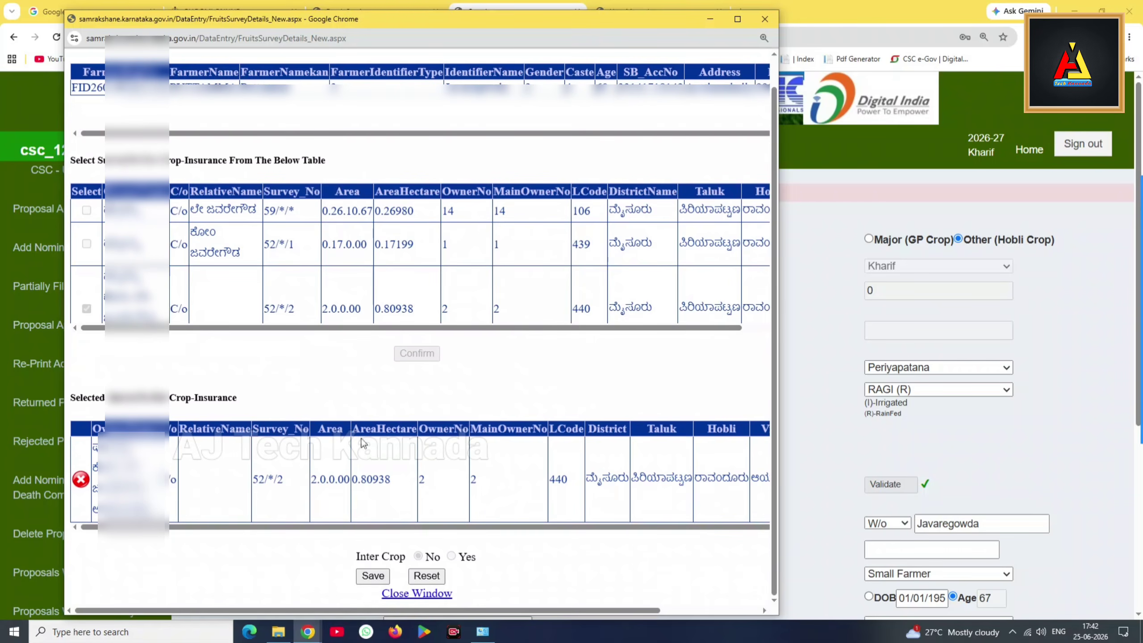
{"action": "left_click", "coordinate": [426, 576]}
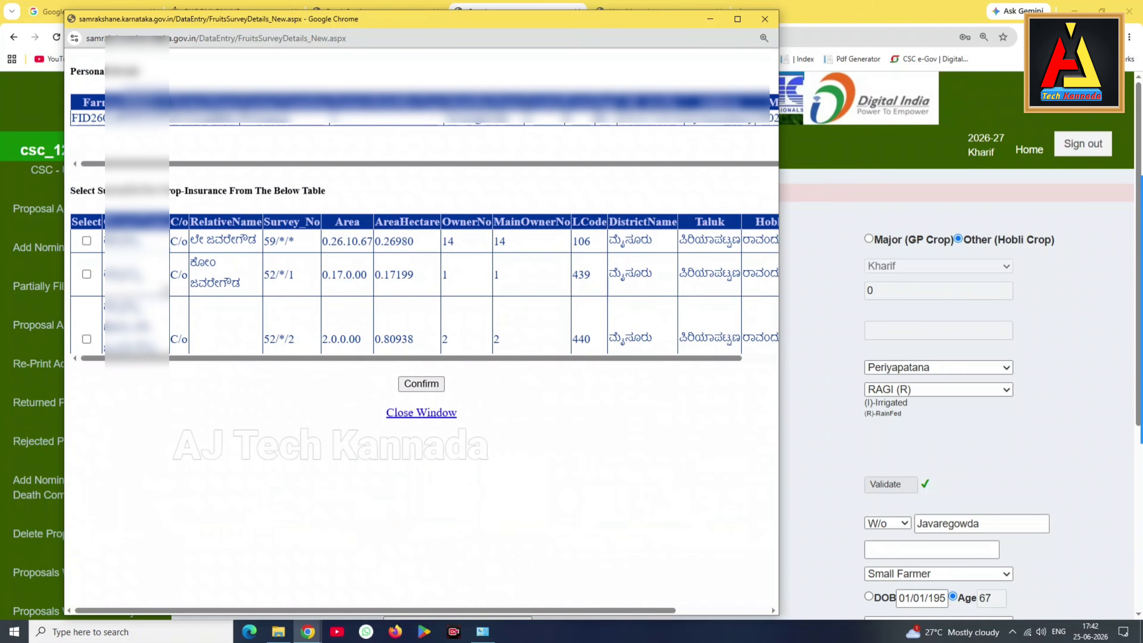
Step: Tick and confirm surveys 59/*/*, 52/*/1, 52/*/2 and 52/*/11
{"action": "left_click", "coordinate": [87, 241]}
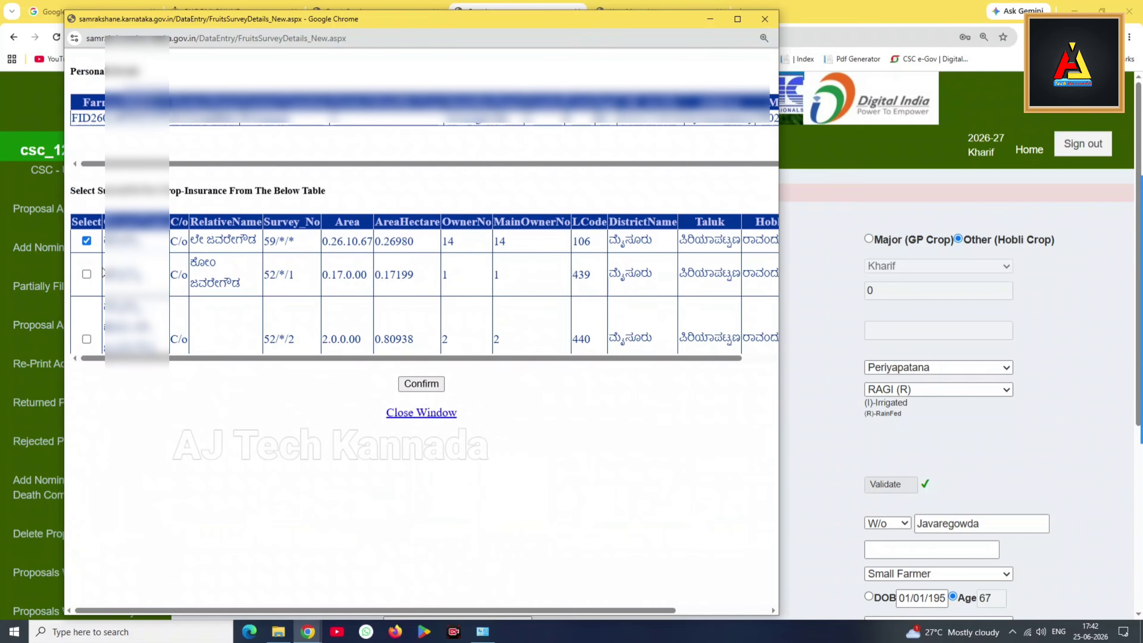
{"action": "left_click", "coordinate": [86, 274]}
{"action": "scroll", "coordinate": [97, 275], "scroll_direction": "down", "scroll_amount": 2}
{"action": "left_click", "coordinate": [86, 266]}
{"action": "left_click", "coordinate": [87, 331]}
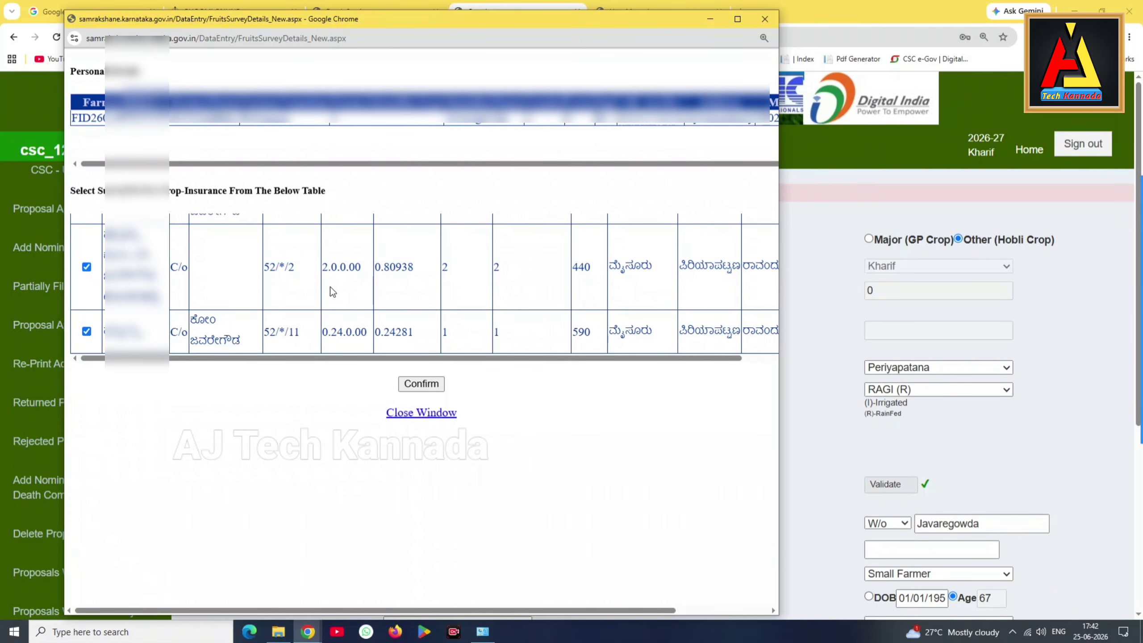
{"action": "left_click", "coordinate": [412, 387]}
Step: Save the selected survey numbers and close the survey window
{"action": "scroll", "coordinate": [527, 434], "scroll_direction": "down", "scroll_amount": 3}
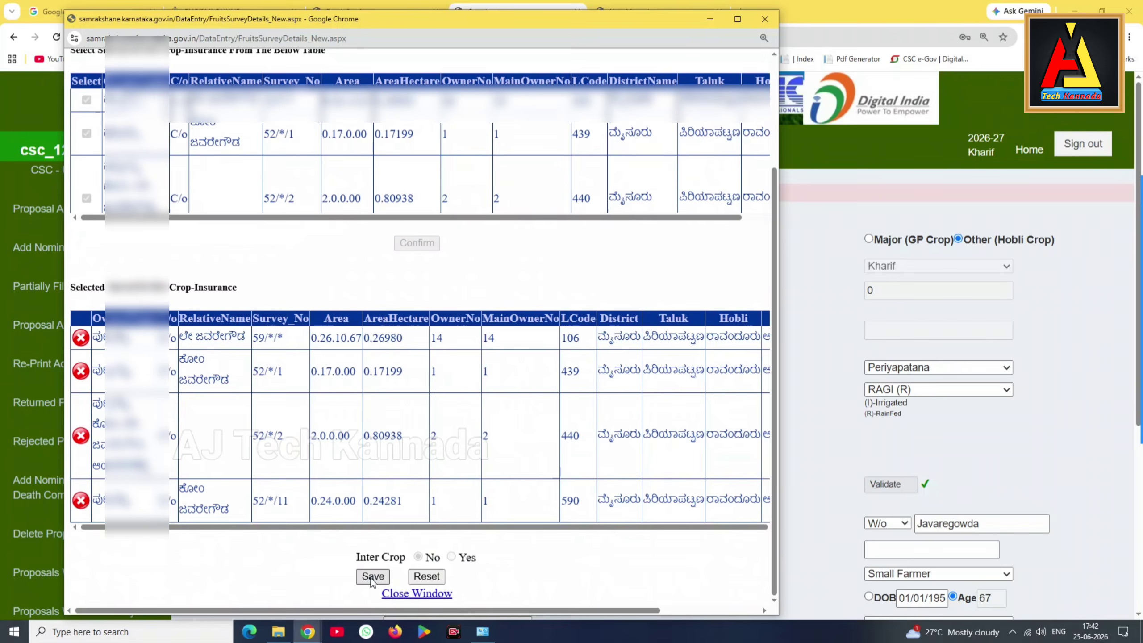
{"action": "left_click", "coordinate": [373, 577]}
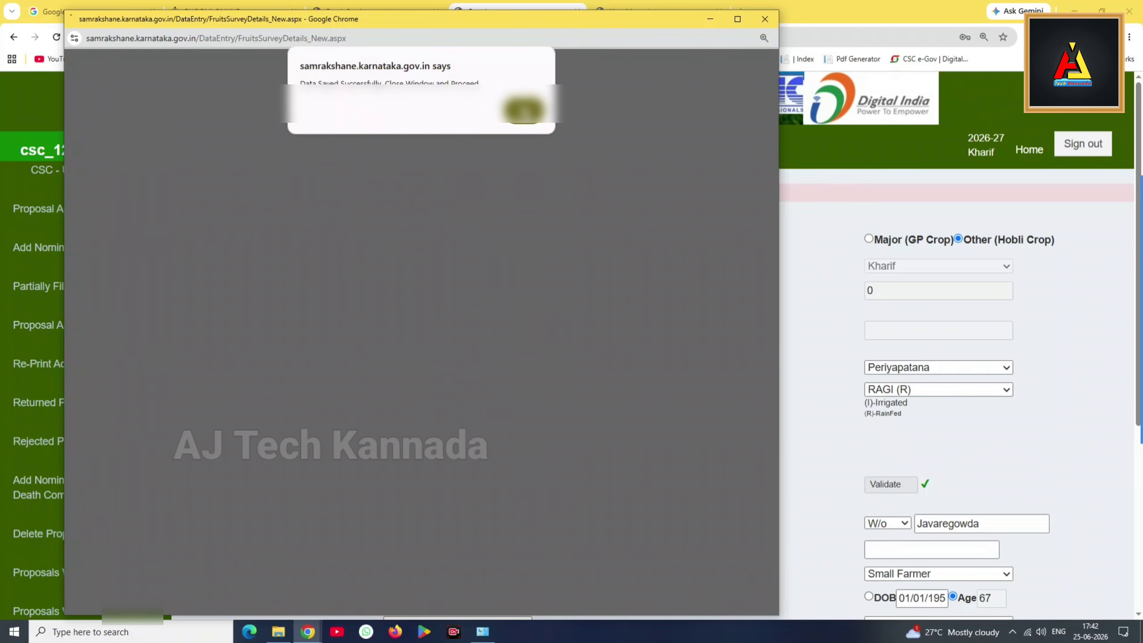
{"action": "key", "text": "Return"}
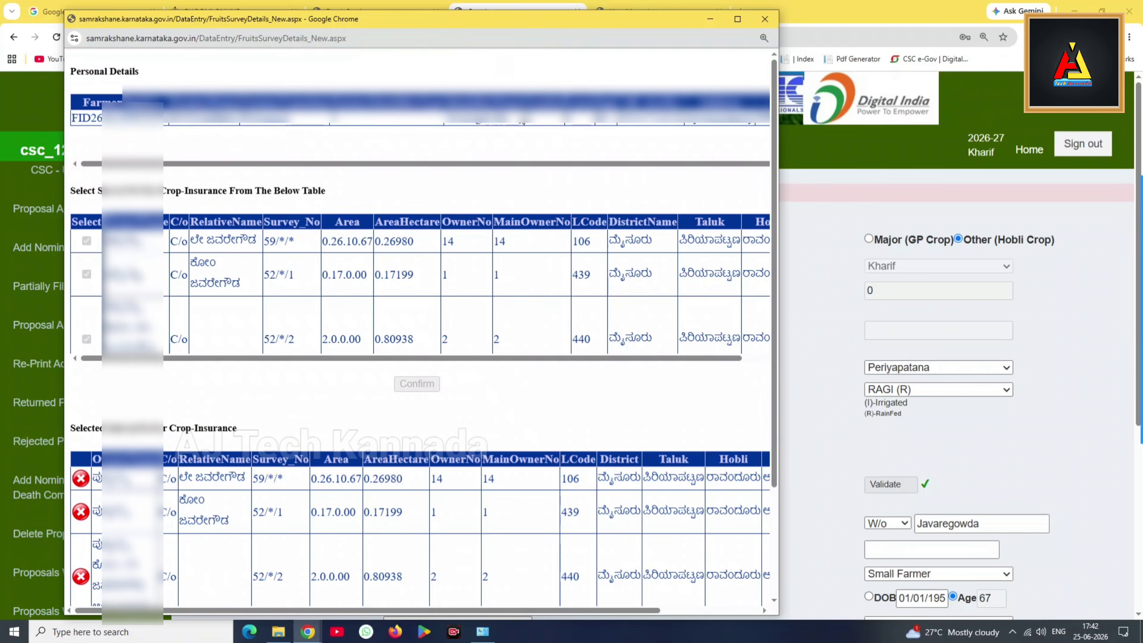
{"action": "scroll", "coordinate": [512, 375], "scroll_direction": "down", "scroll_amount": 3}
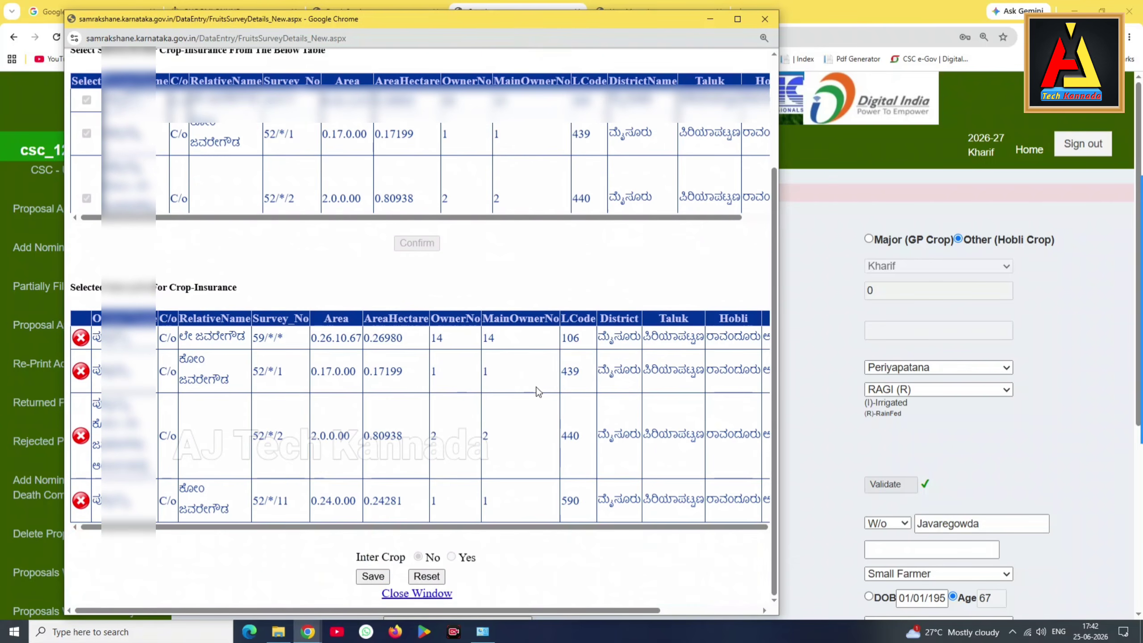
{"action": "left_click", "coordinate": [438, 593]}
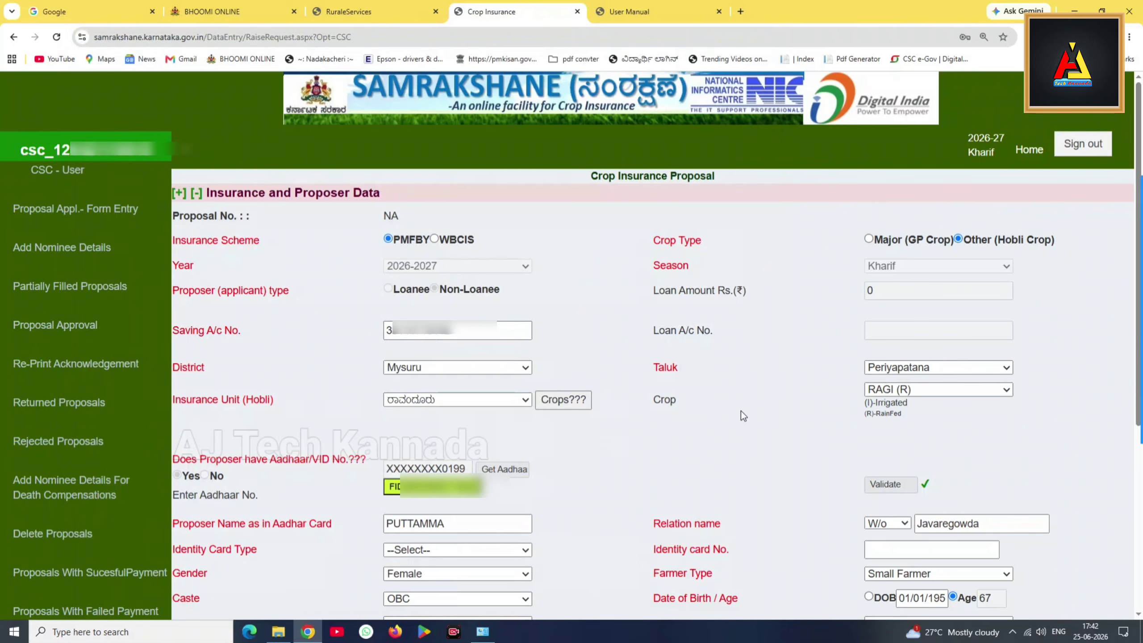
Step: Set the proposer's identity card type to Others
{"action": "scroll", "coordinate": [721, 398], "scroll_direction": "down", "scroll_amount": 6}
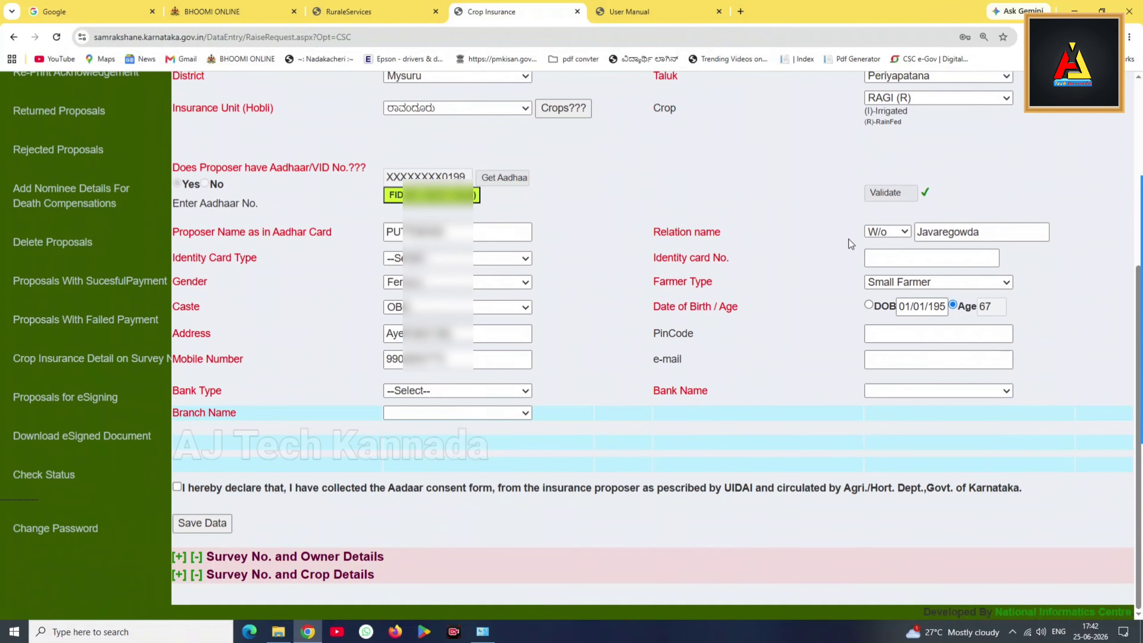
{"action": "left_click", "coordinate": [432, 258]}
{"action": "left_click", "coordinate": [450, 290]}
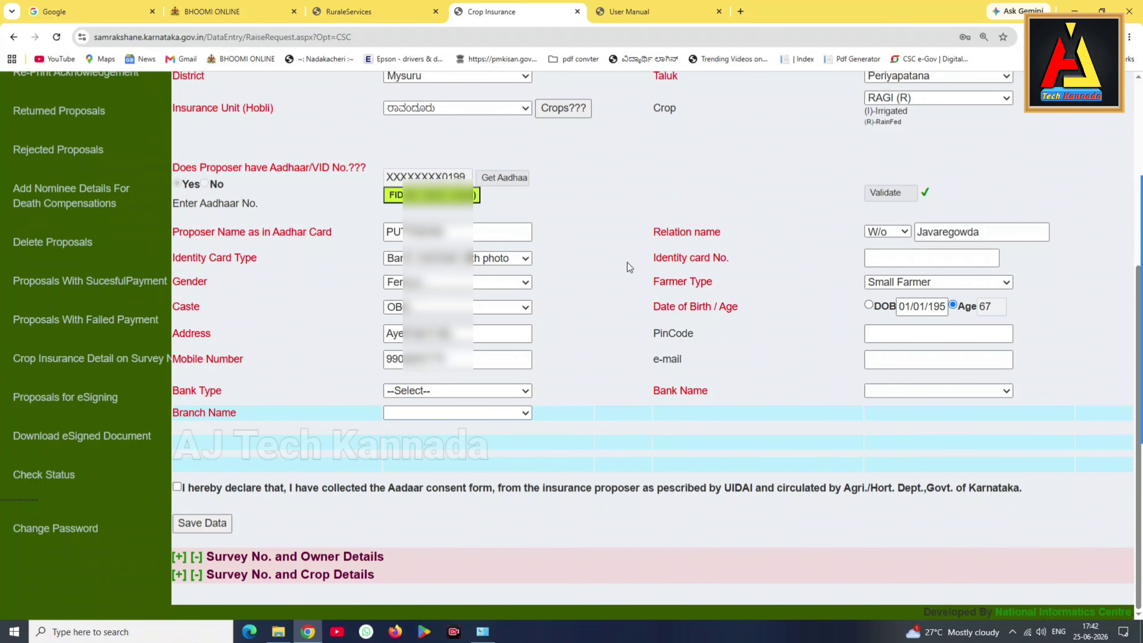
{"action": "left_click", "coordinate": [435, 262]}
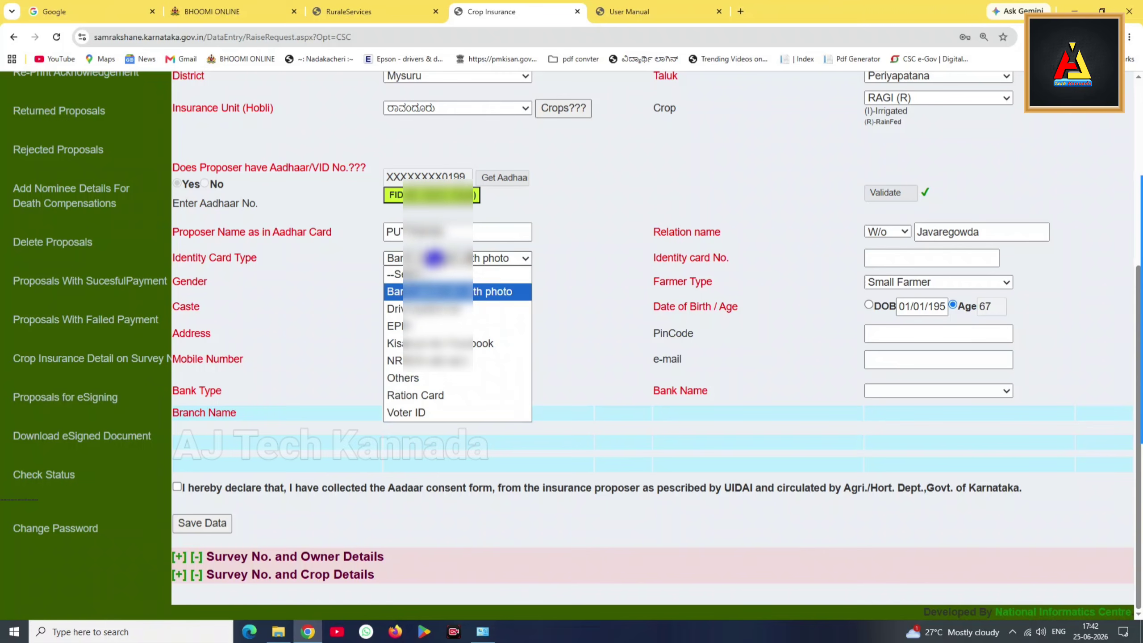
{"action": "left_click", "coordinate": [433, 326]}
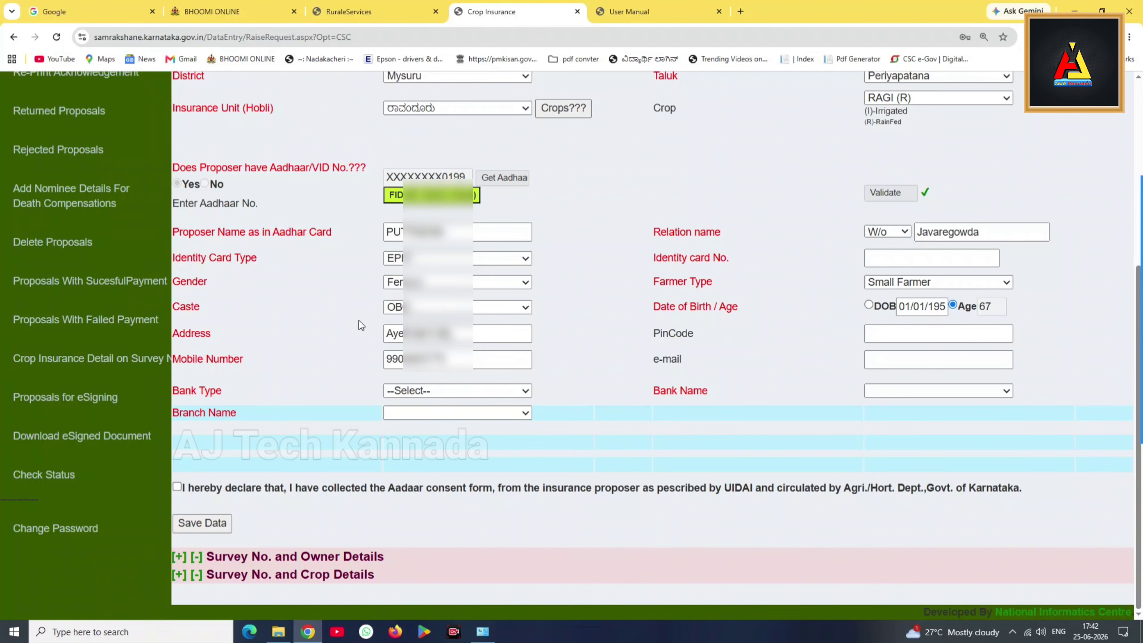
{"action": "left_click", "coordinate": [505, 260]}
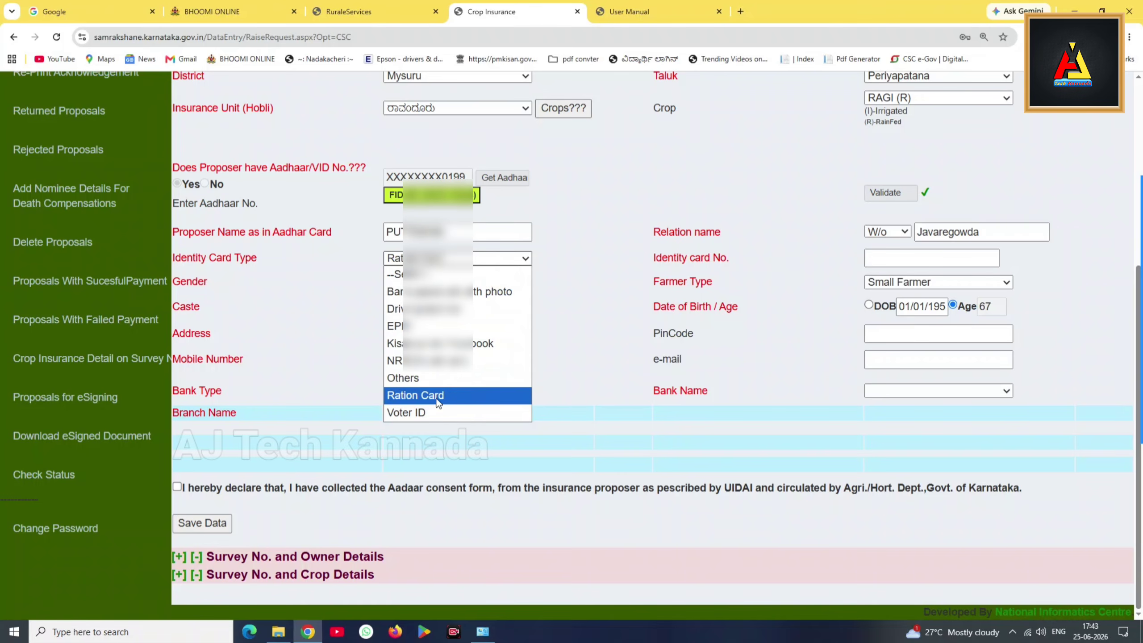
{"action": "left_click", "coordinate": [432, 382]}
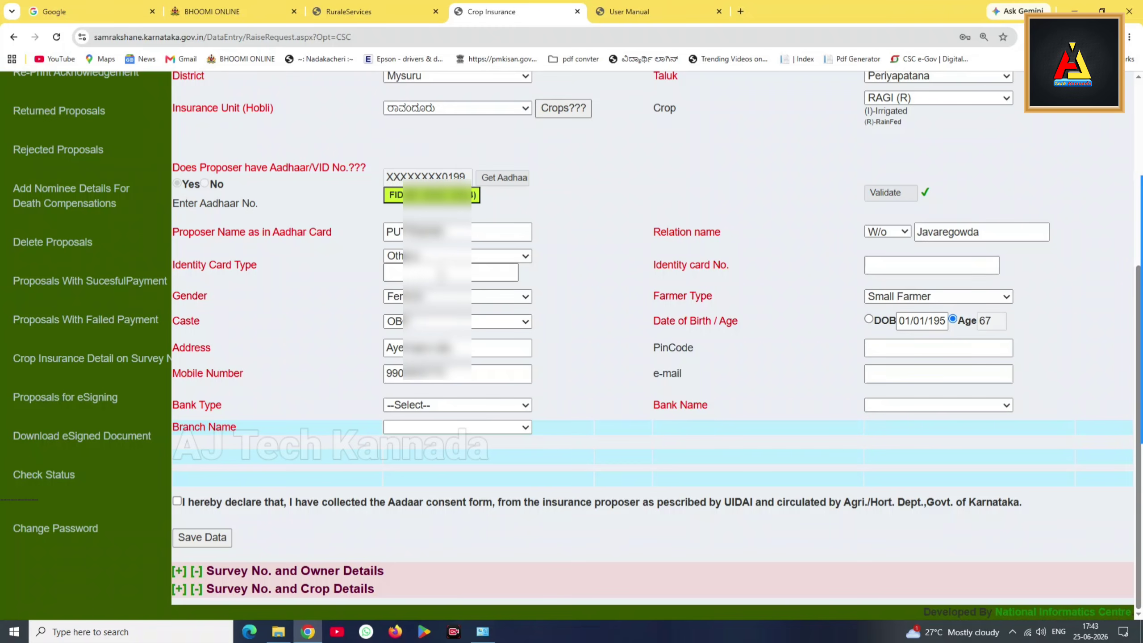
Step: Fill in the identity card number and the PIN code
{"action": "left_click", "coordinate": [872, 269]}
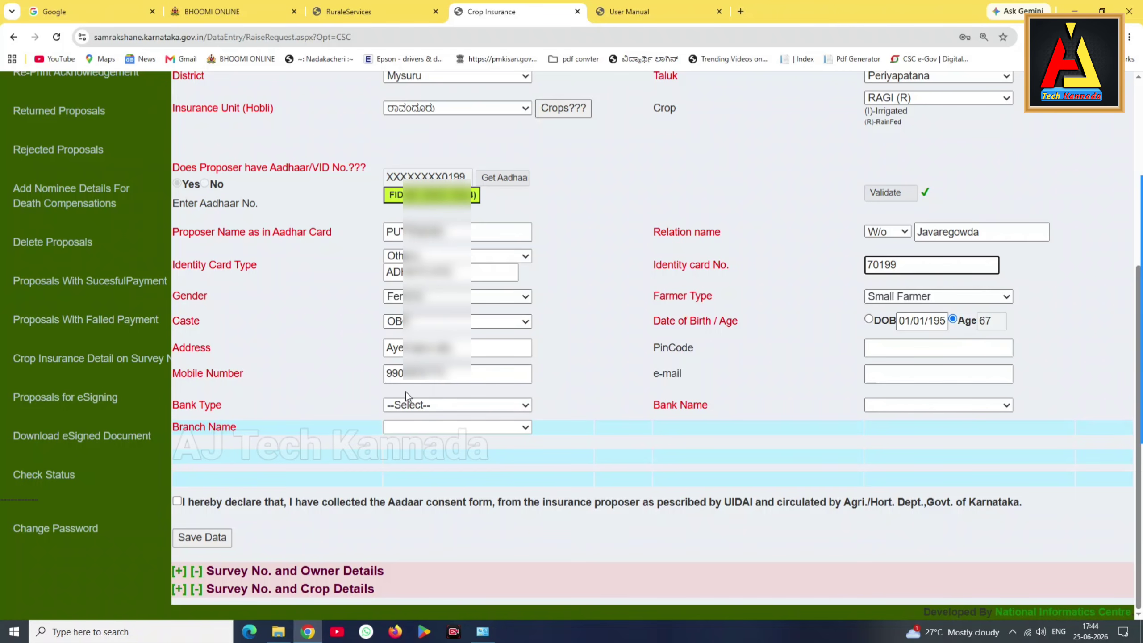
{"action": "left_click", "coordinate": [875, 349]}
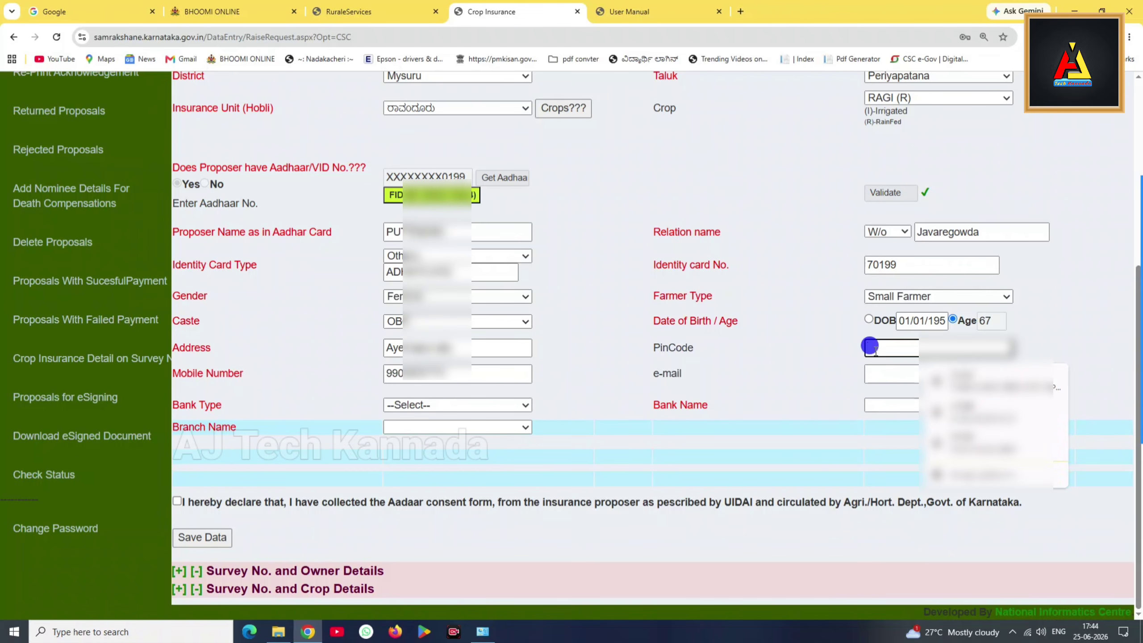
{"action": "type", "text": "571107"}
{"action": "left_click", "coordinate": [816, 391]}
{"action": "left_click", "coordinate": [891, 373]}
{"action": "left_click", "coordinate": [179, 401]}
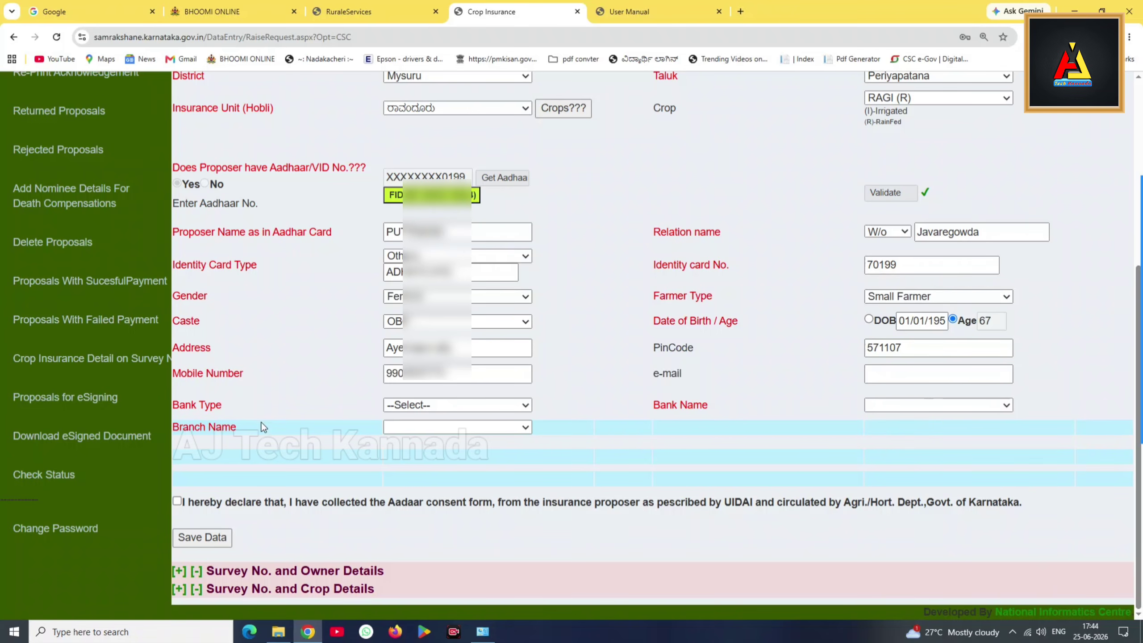
Step: Set bank type Nationalised, bank State Bank of India, branch SEEGUR
{"action": "left_click", "coordinate": [423, 405]}
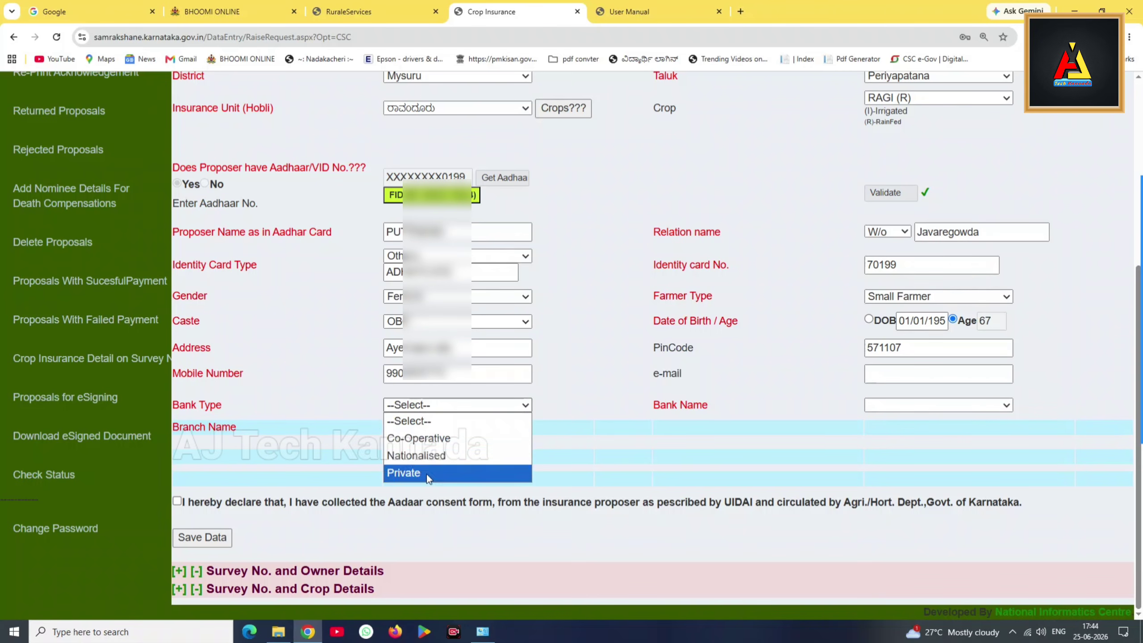
{"action": "left_click", "coordinate": [437, 456]}
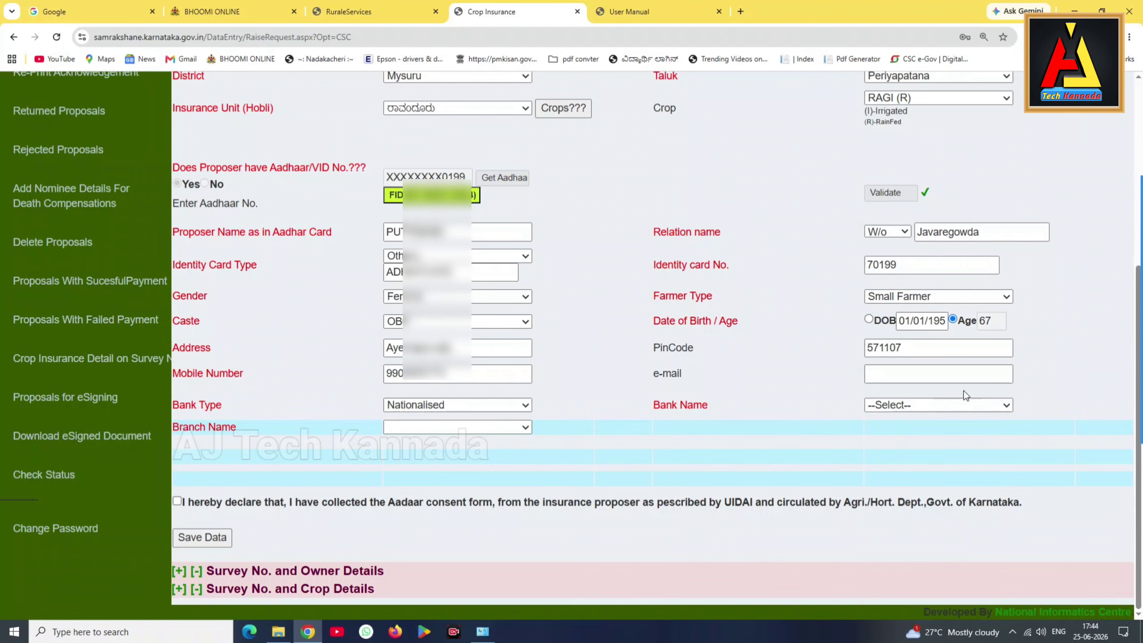
{"action": "left_click", "coordinate": [913, 405]}
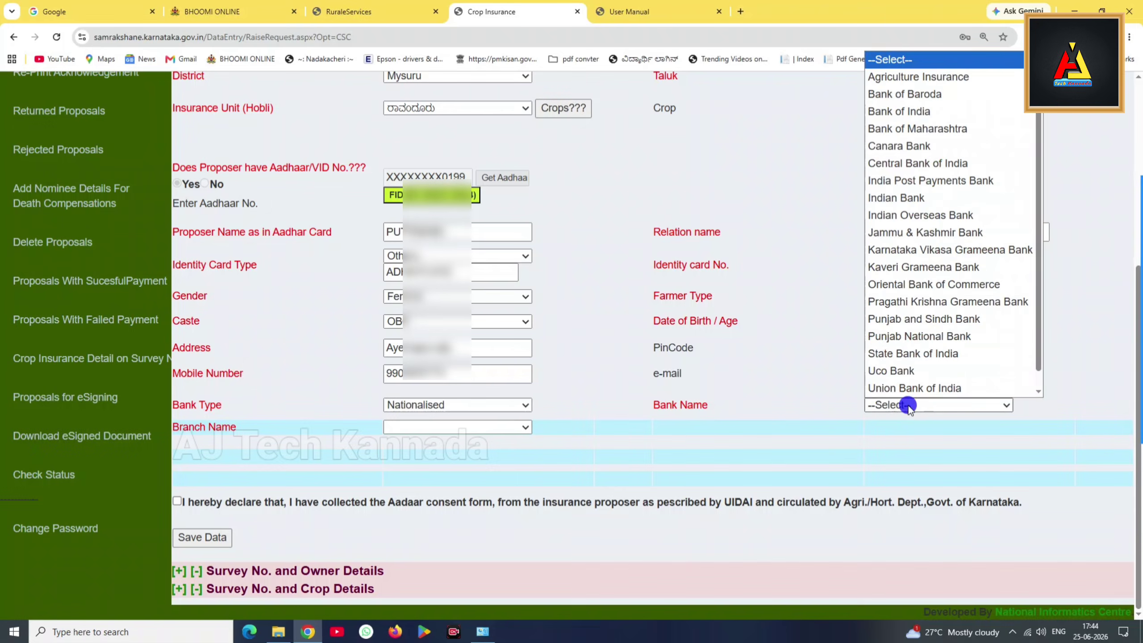
{"action": "left_click", "coordinate": [934, 354]}
{"action": "left_click", "coordinate": [420, 431]}
{"action": "scroll", "coordinate": [482, 314], "scroll_direction": "down", "scroll_amount": 10}
{"action": "scroll", "coordinate": [482, 318], "scroll_direction": "down", "scroll_amount": 4}
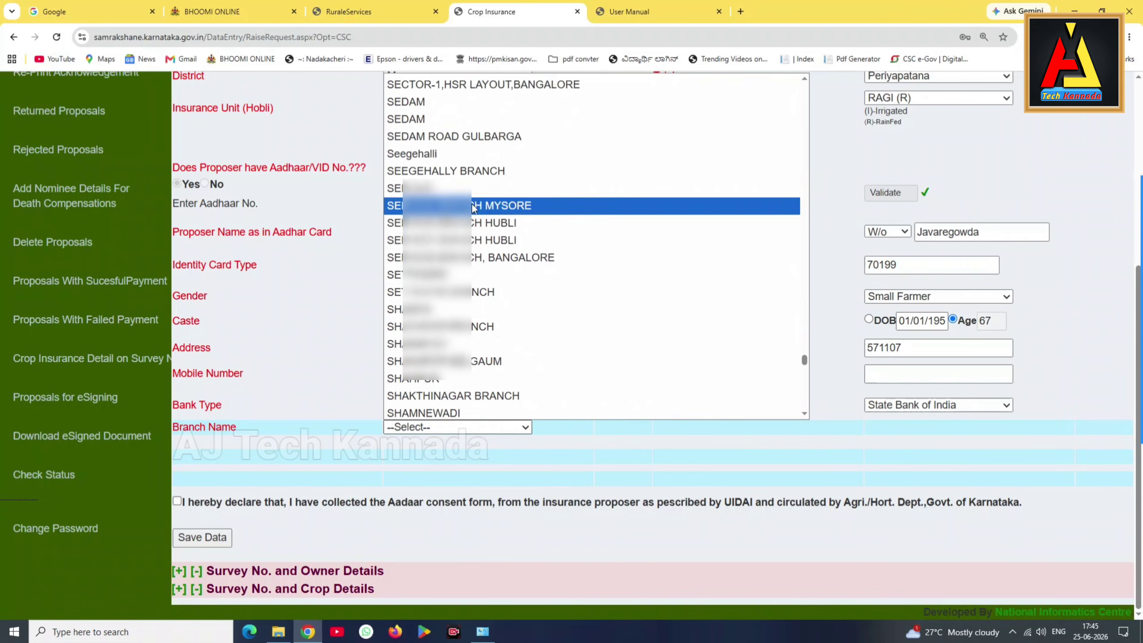
{"action": "left_click", "coordinate": [473, 189]}
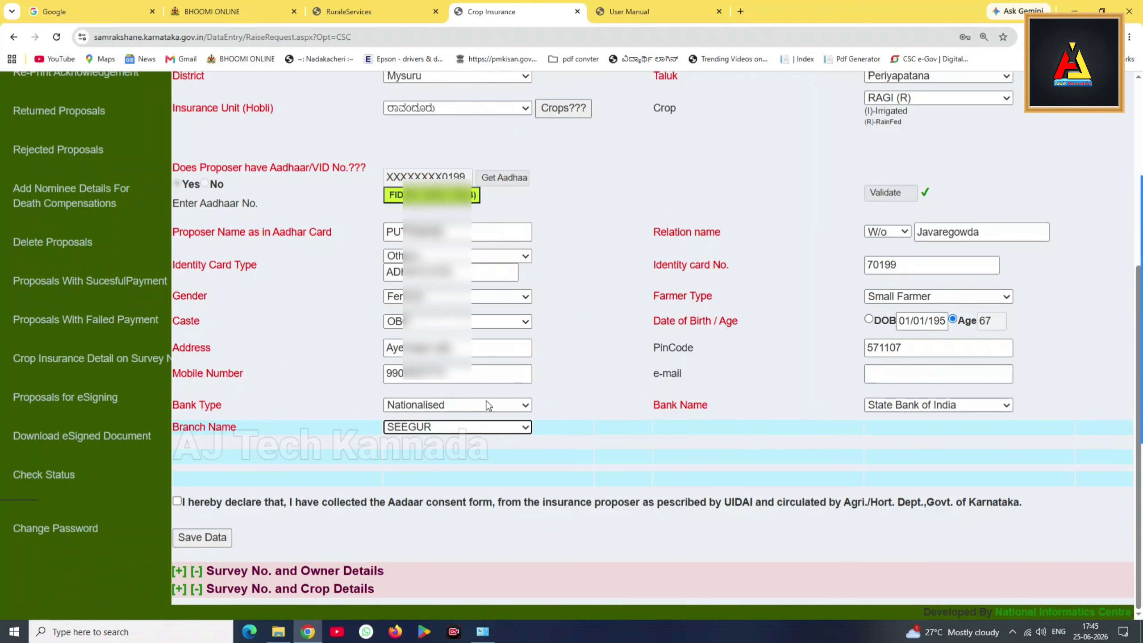
Step: Accept the Aadhaar consent declaration and save the application data
{"action": "left_click", "coordinate": [177, 501]}
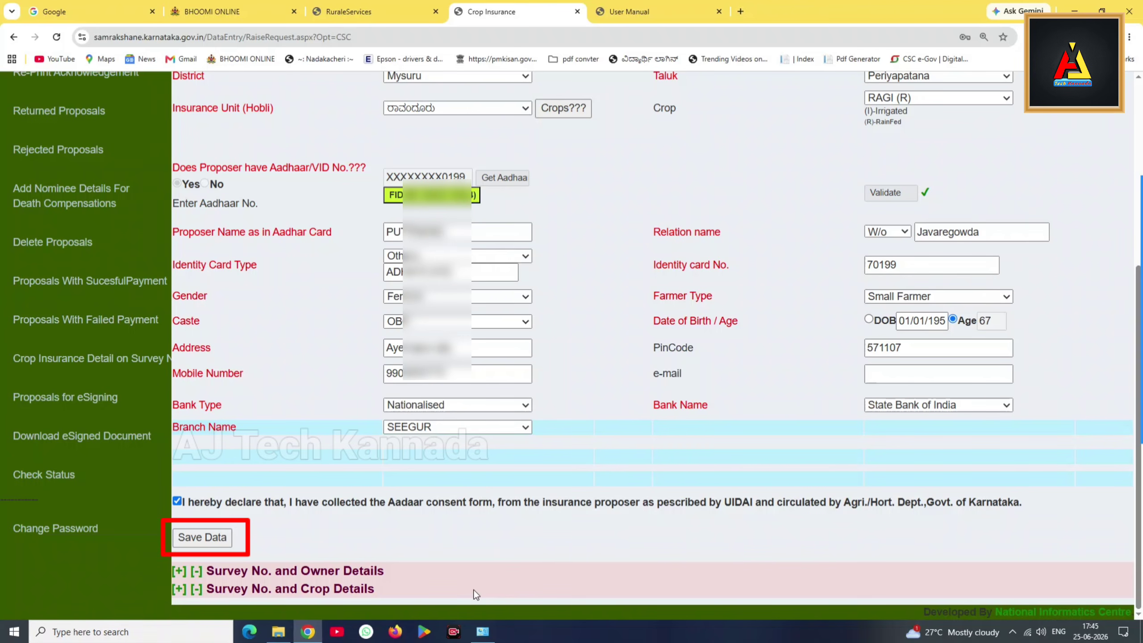
{"action": "left_click", "coordinate": [208, 536]}
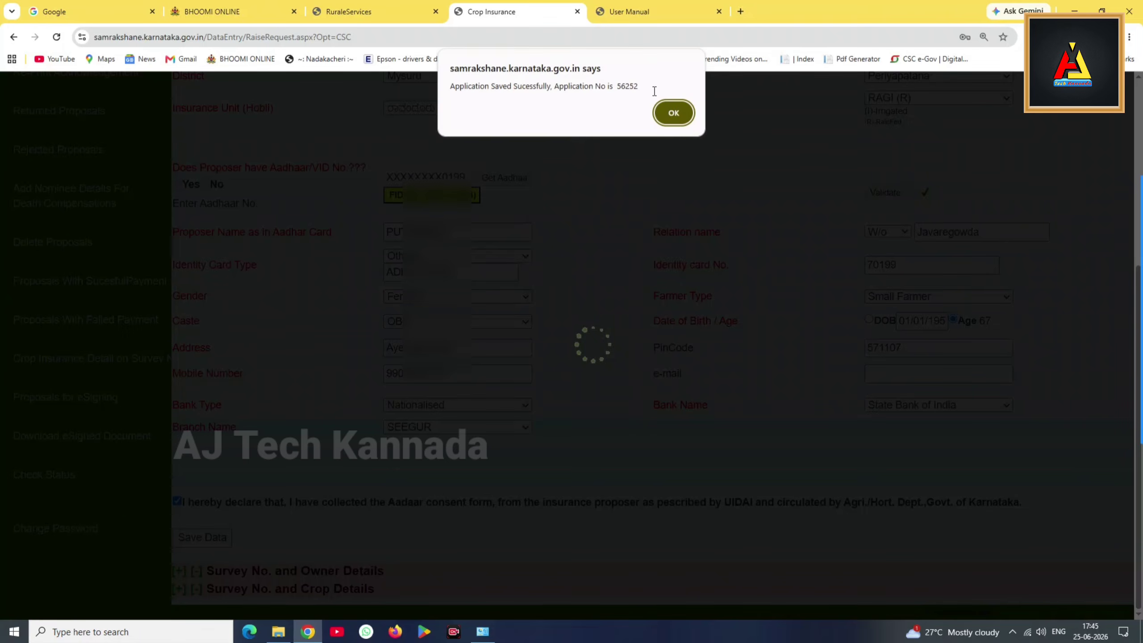
{"action": "left_click", "coordinate": [671, 113]}
Step: Fetch land owners from FRUITS, select the fourth owner row and save owners
{"action": "scroll", "coordinate": [488, 412], "scroll_direction": "down", "scroll_amount": 2}
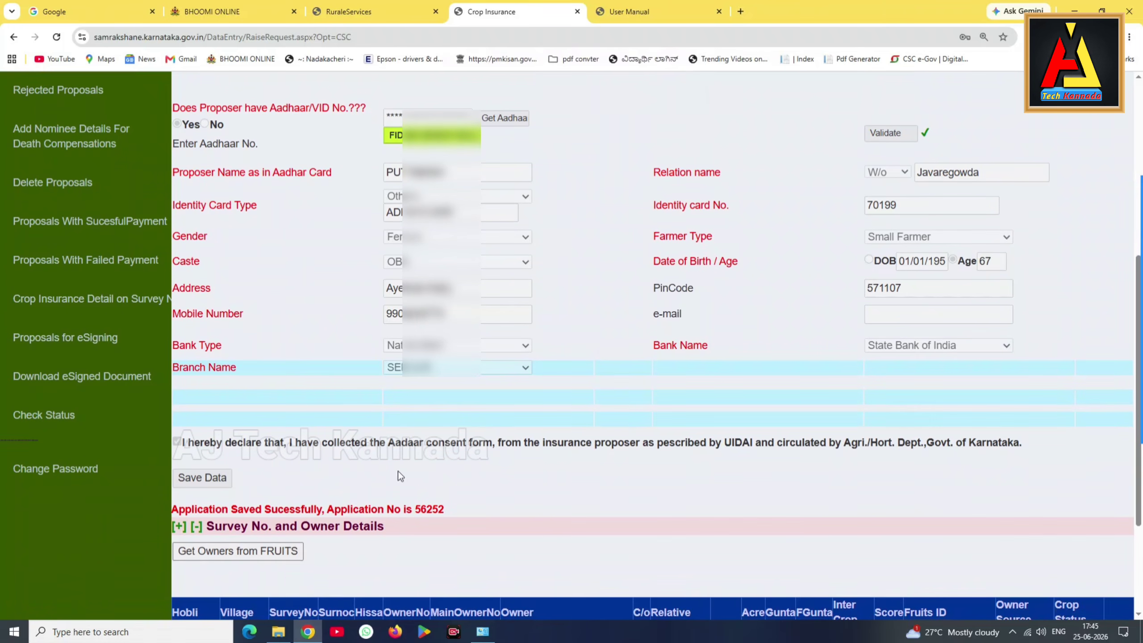
{"action": "left_click", "coordinate": [263, 557]}
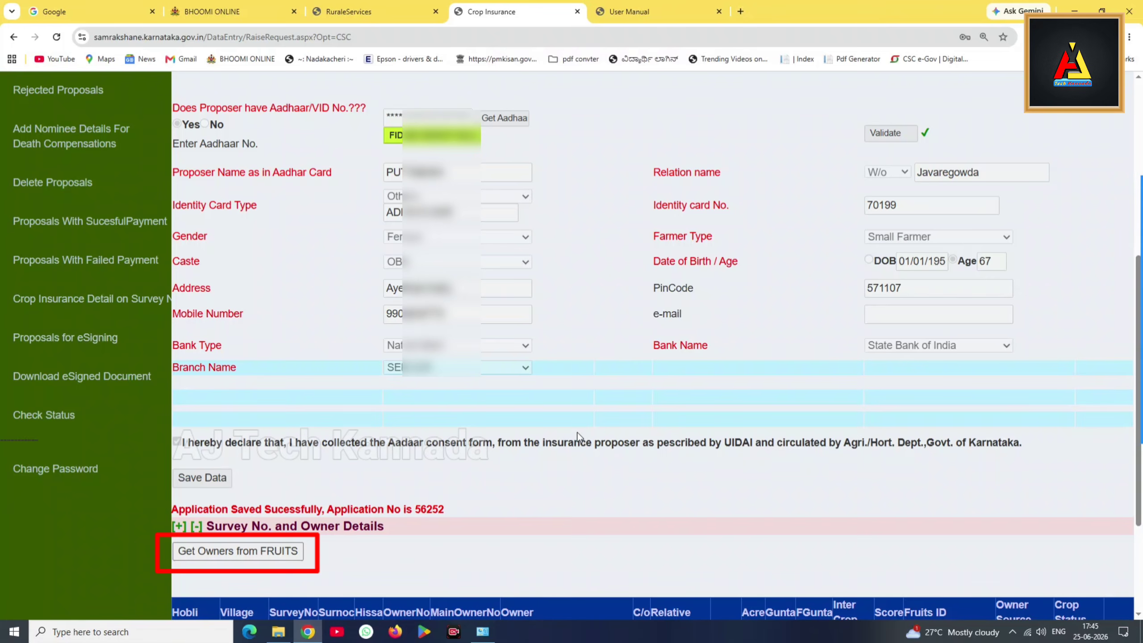
{"action": "scroll", "coordinate": [577, 437], "scroll_direction": "down", "scroll_amount": 3}
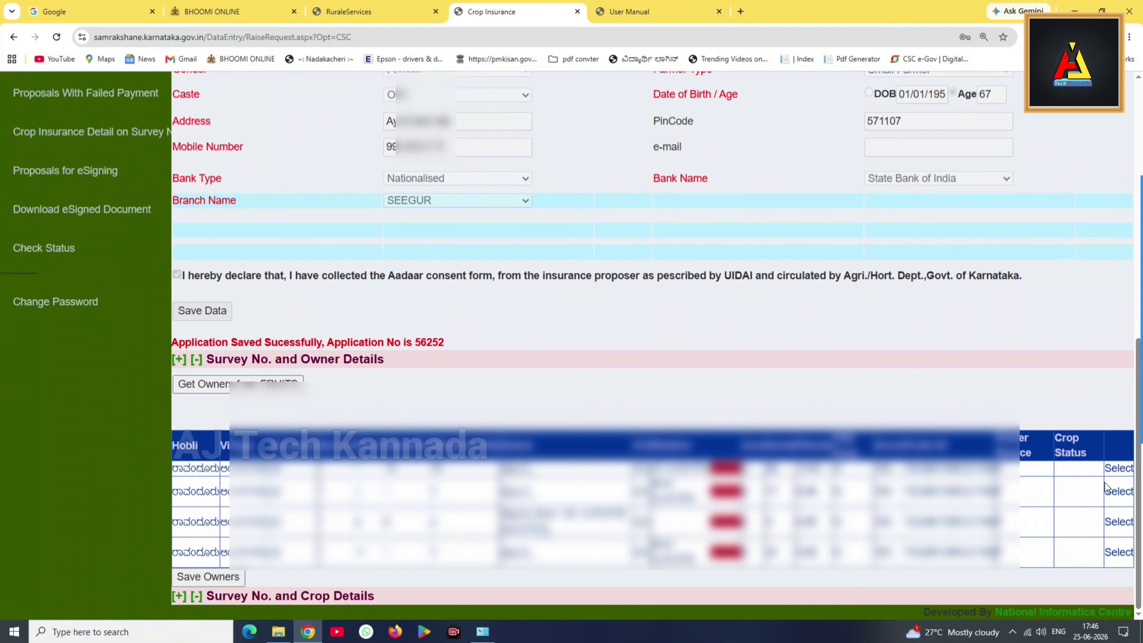
{"action": "left_click", "coordinate": [1118, 552]}
{"action": "left_click", "coordinate": [219, 578]}
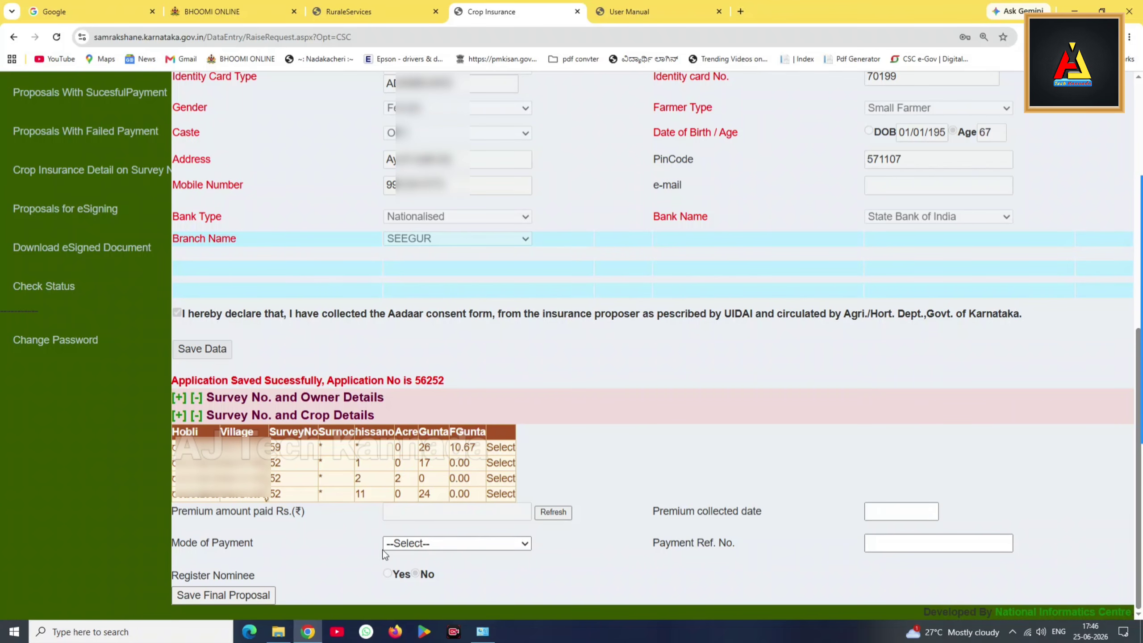
Step: Set the payment mode to Cash and the premium collected date to 25 June 2026
{"action": "left_click", "coordinate": [435, 545]}
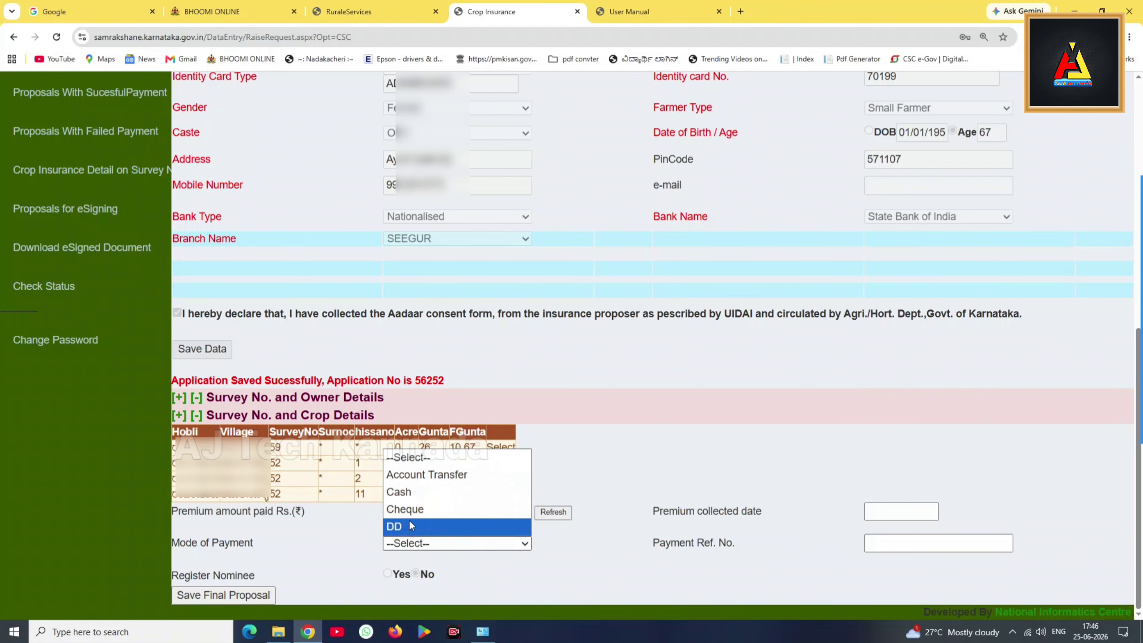
{"action": "left_click", "coordinate": [434, 494]}
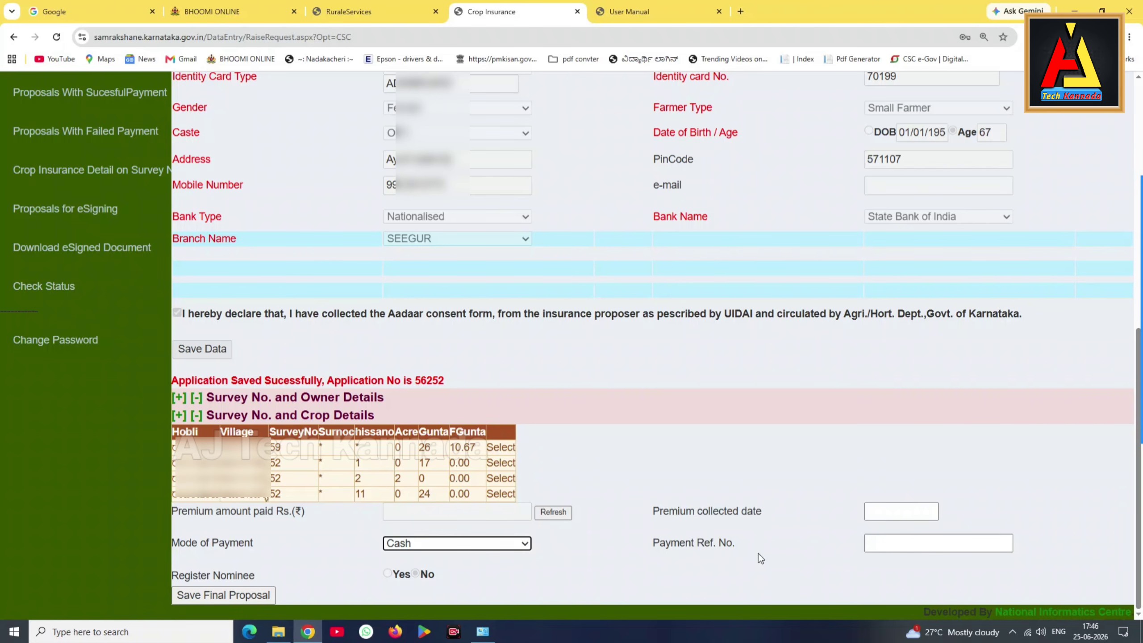
{"action": "left_click", "coordinate": [896, 513]}
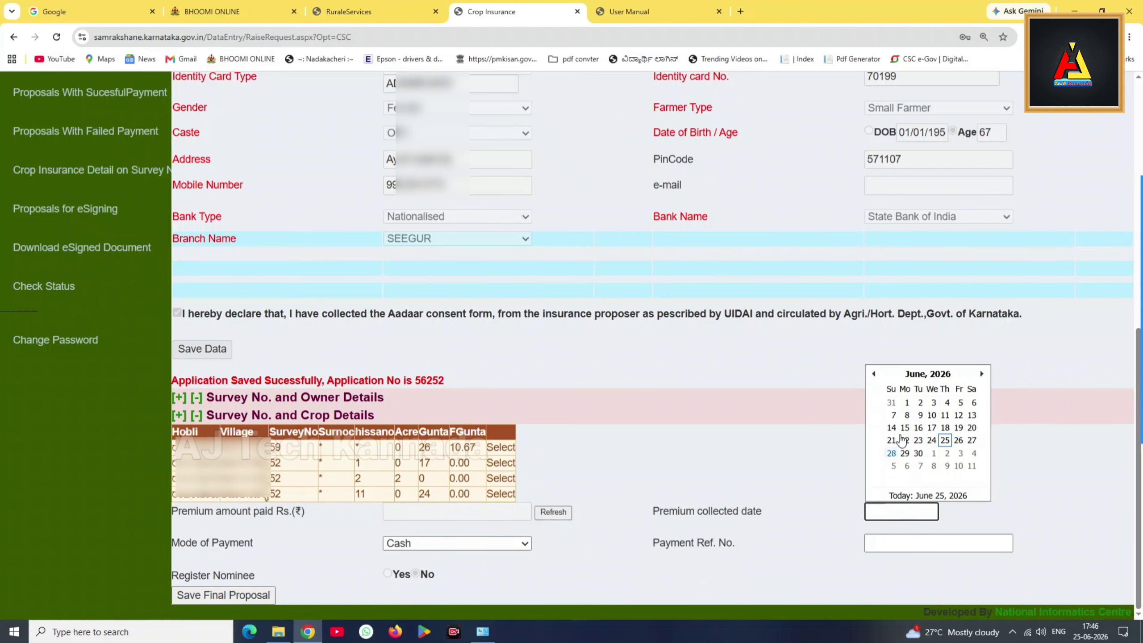
{"action": "left_click", "coordinate": [946, 441]}
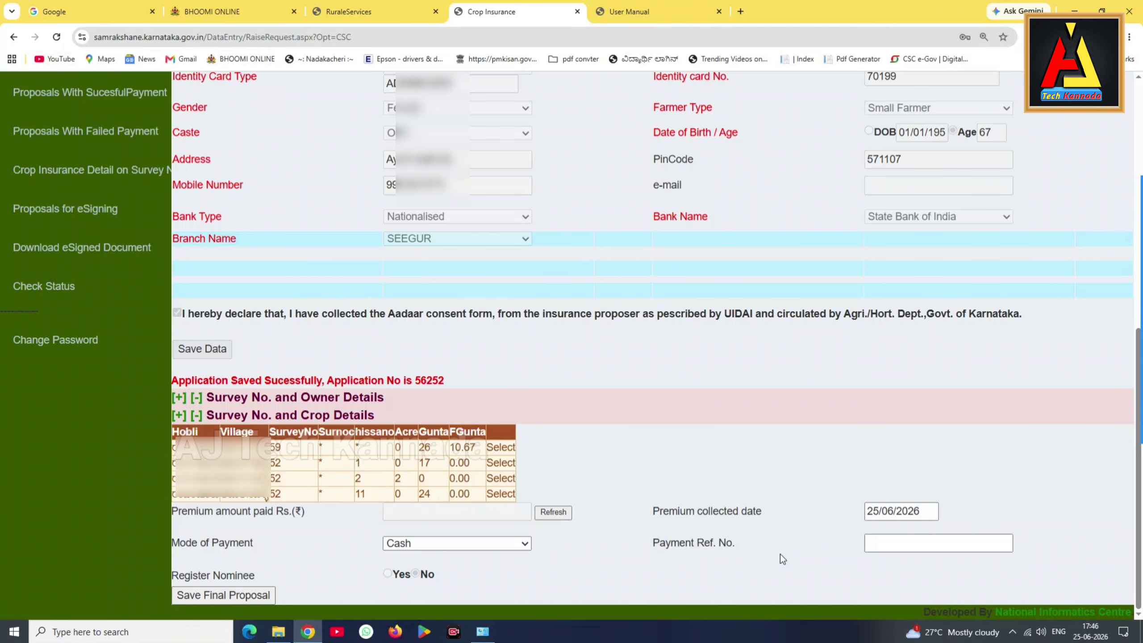
{"action": "left_click", "coordinate": [879, 547]}
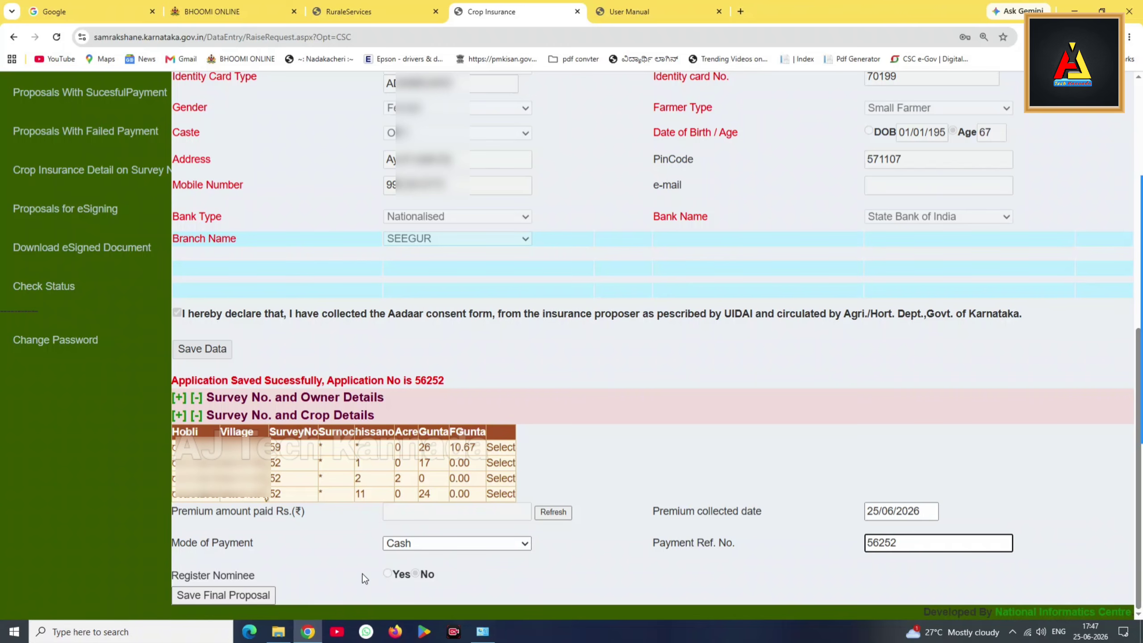
{"action": "left_click", "coordinate": [502, 448]}
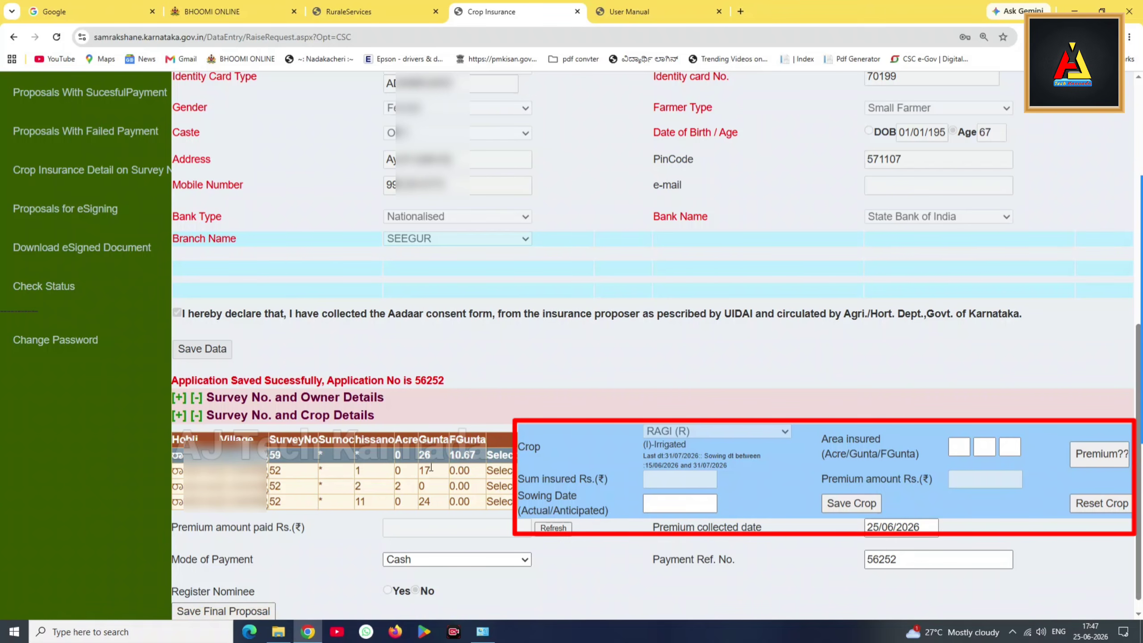
Step: Enter an insured area of 0 acres 26 gunta 0 and calculate the premium (262.07)
{"action": "left_click", "coordinate": [952, 447]}
{"action": "left_click", "coordinate": [978, 446]}
{"action": "type", "text": "26"}
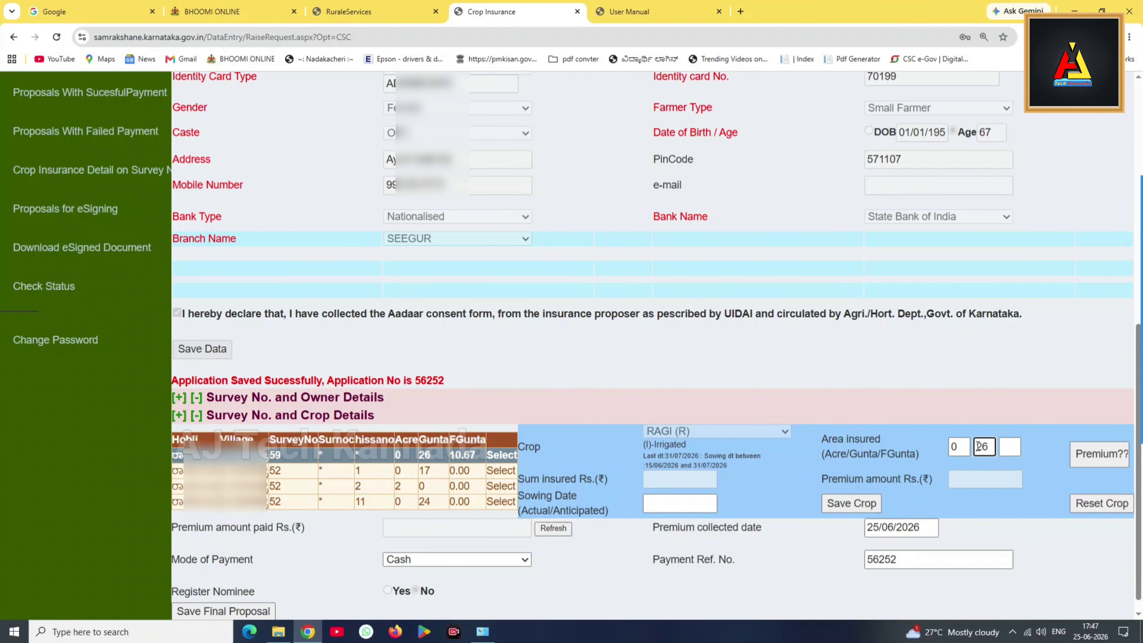
{"action": "left_click", "coordinate": [1011, 447]}
{"action": "type", "text": "0"}
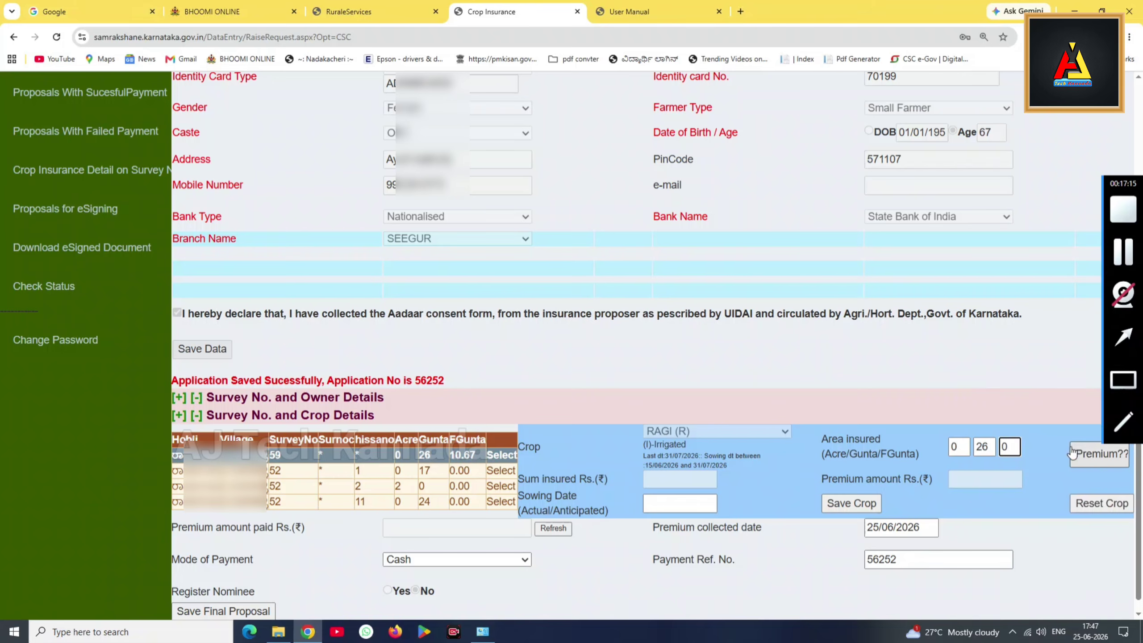
{"action": "left_click", "coordinate": [1086, 459]}
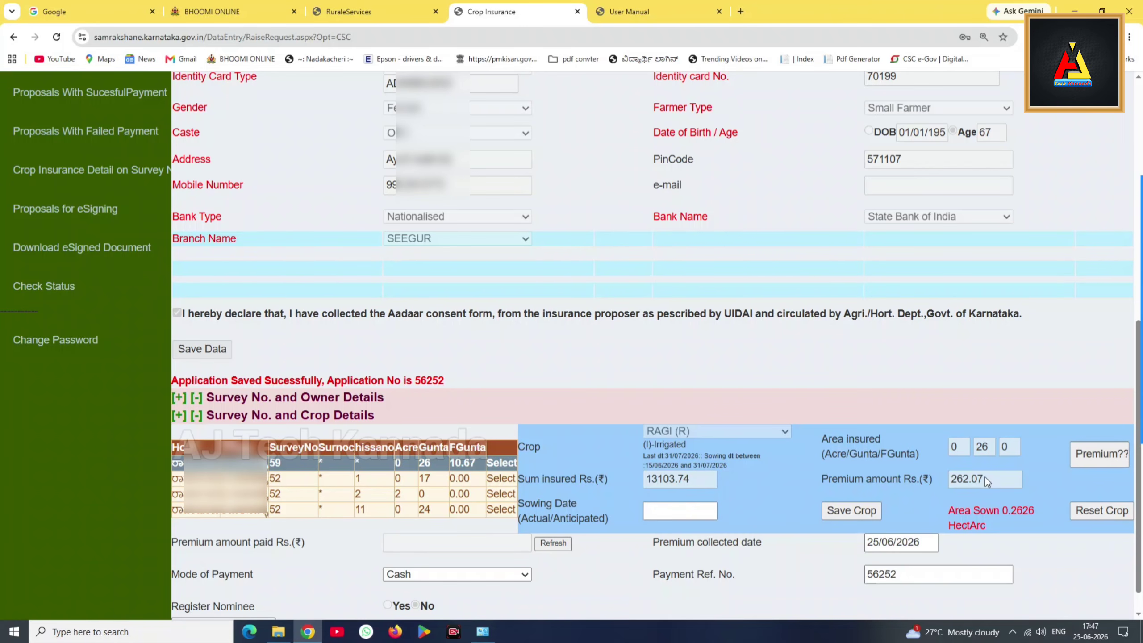
Step: Correct the sowing date from 01/06/2026 to 17/06/2026 and save the crop row
{"action": "left_click", "coordinate": [661, 514]}
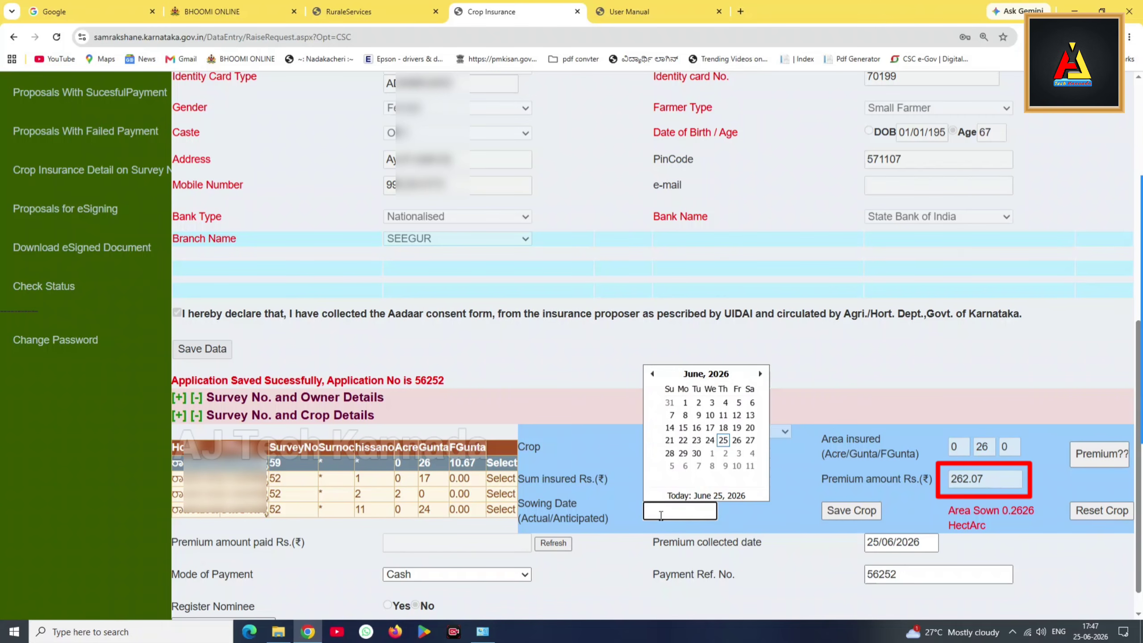
{"action": "left_click", "coordinate": [685, 404]}
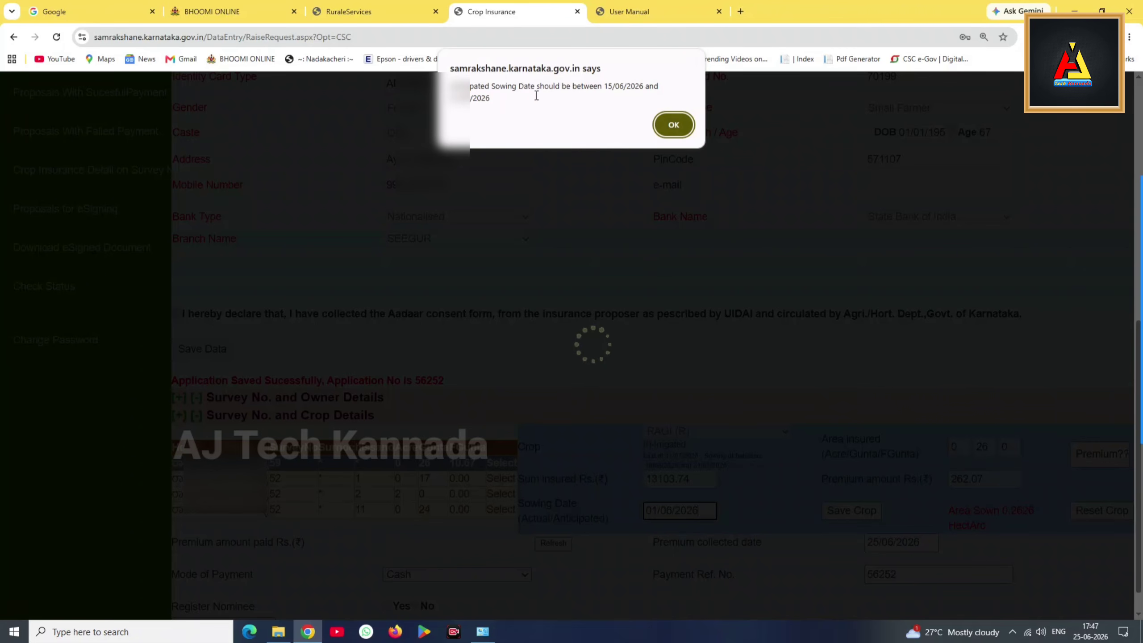
{"action": "left_click", "coordinate": [671, 123]}
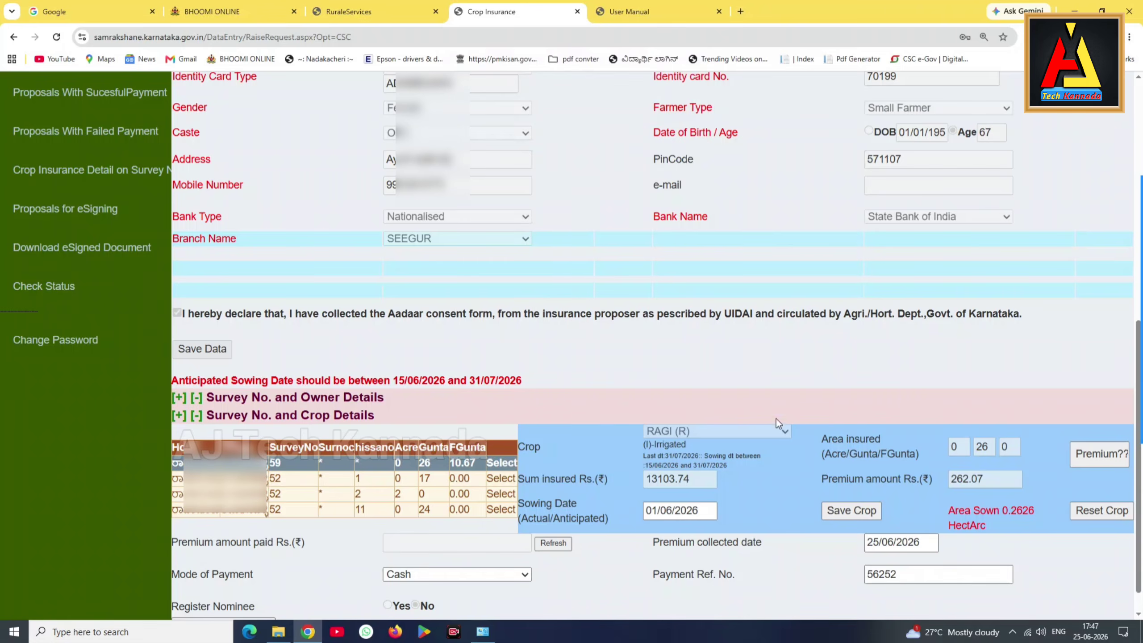
{"action": "left_click", "coordinate": [651, 515]}
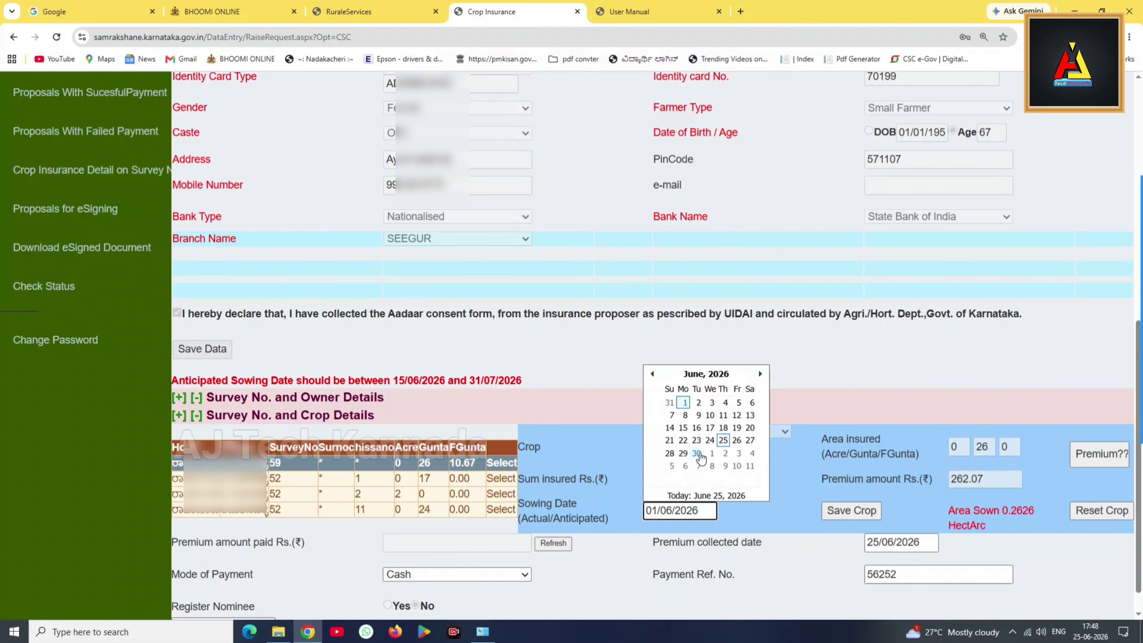
{"action": "left_click", "coordinate": [710, 427]}
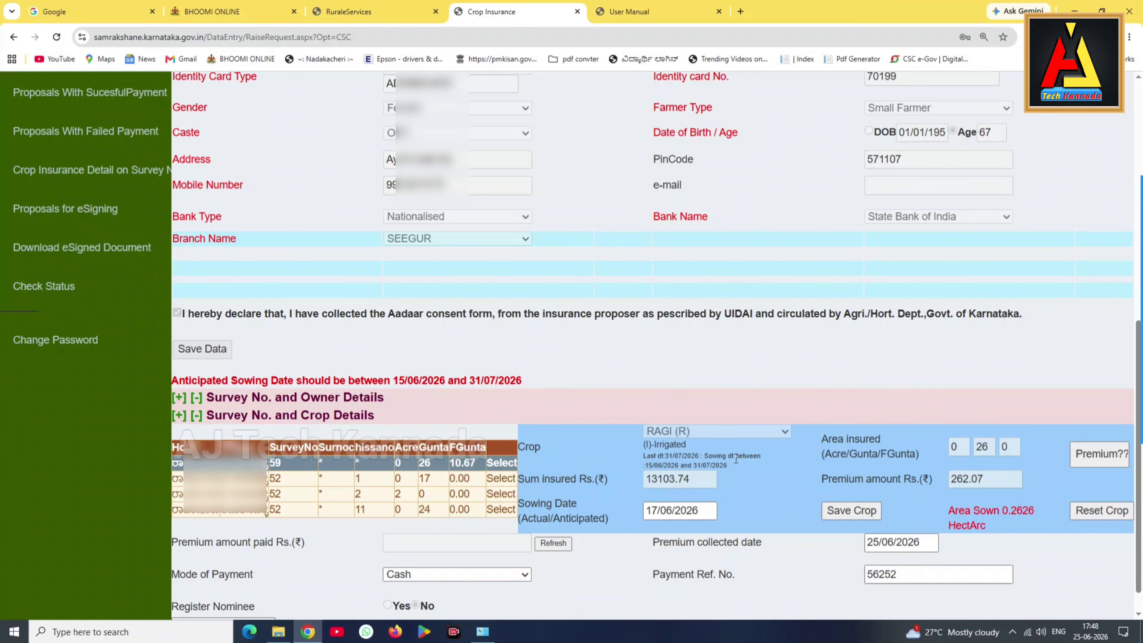
{"action": "left_click", "coordinate": [842, 511]}
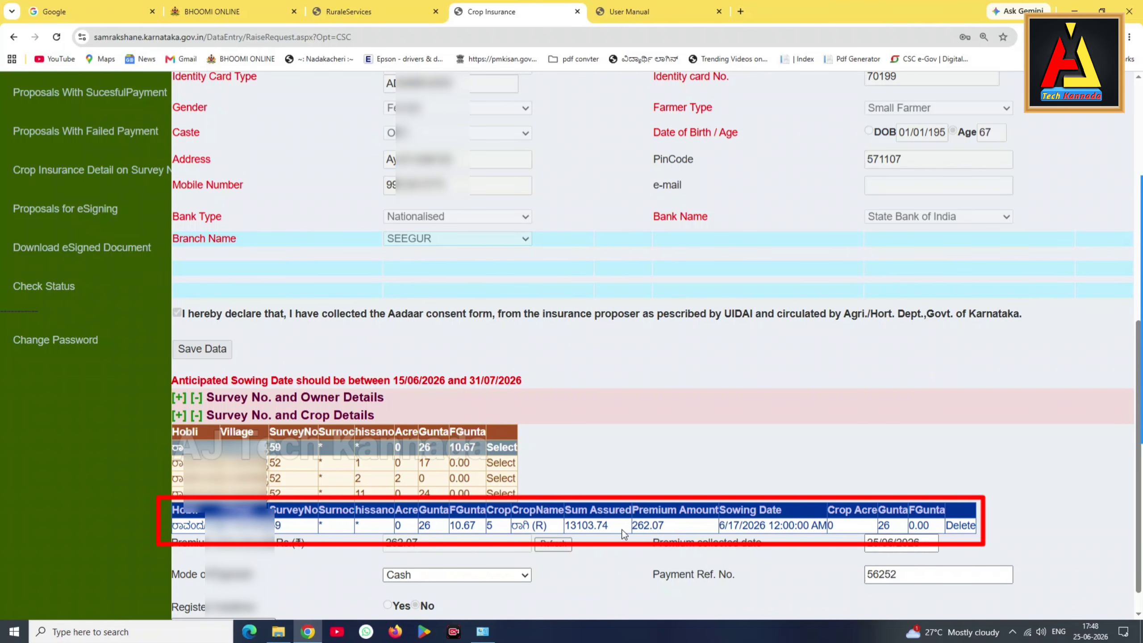
Step: Fill the second survey row's RAGI area and set its sowing date to 17/06/2026
{"action": "left_click", "coordinate": [499, 463]}
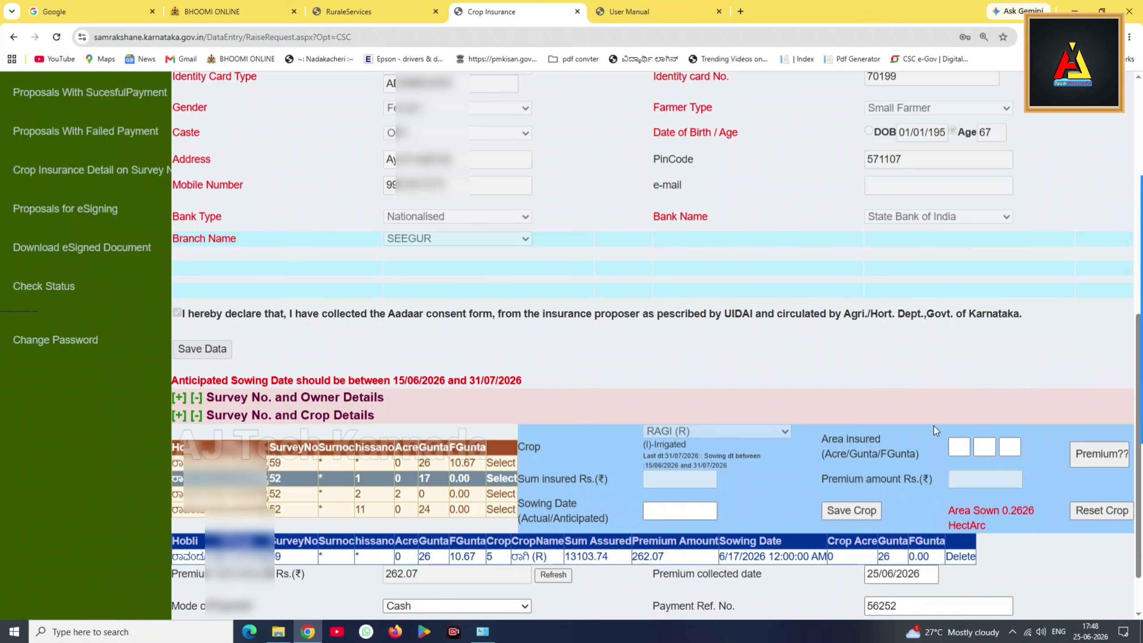
{"action": "left_click", "coordinate": [959, 448]}
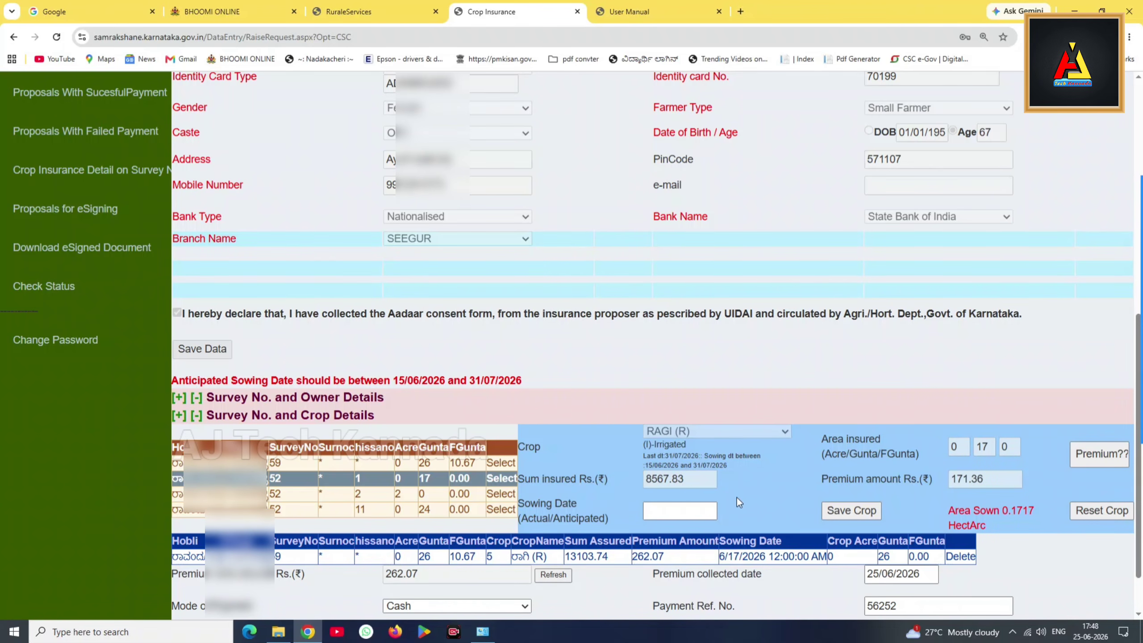
{"action": "left_click", "coordinate": [679, 511]}
{"action": "left_click", "coordinate": [711, 427]}
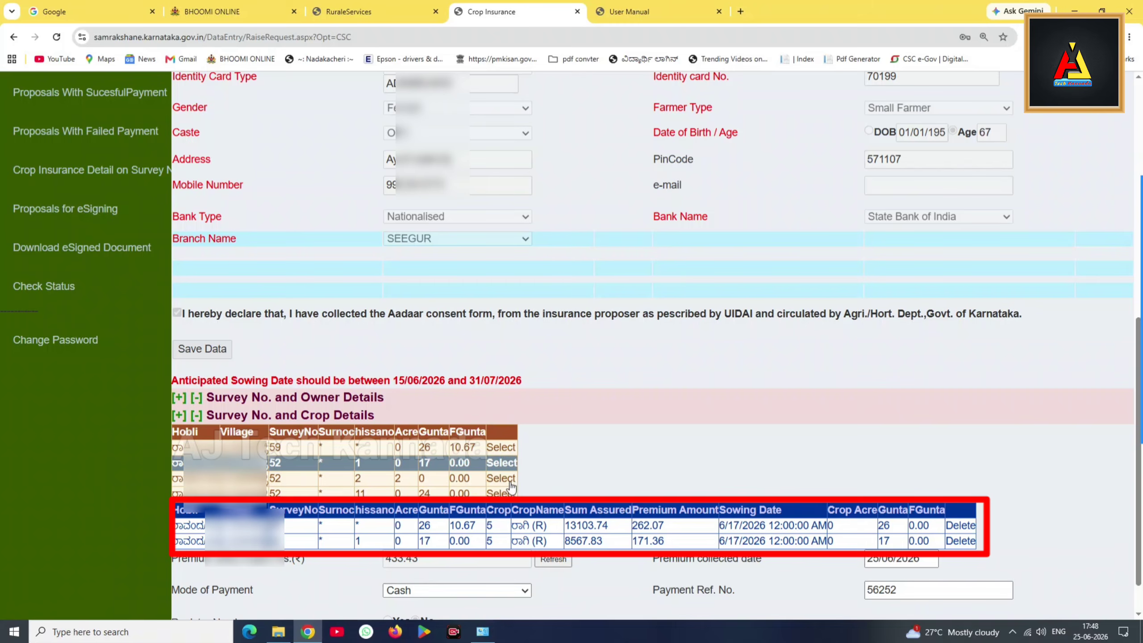
Step: Insure 2 acres 0 gunta of RAGI on the third survey row, sown 17/06/2026, and save it
{"action": "left_click", "coordinate": [502, 477]}
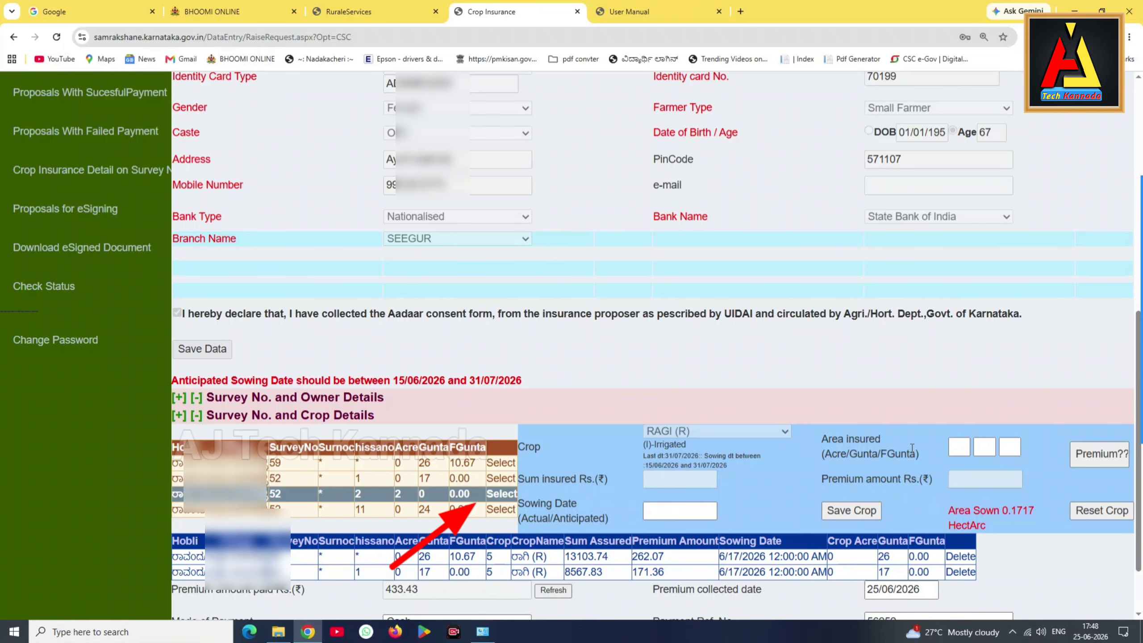
{"action": "left_click", "coordinate": [951, 446]}
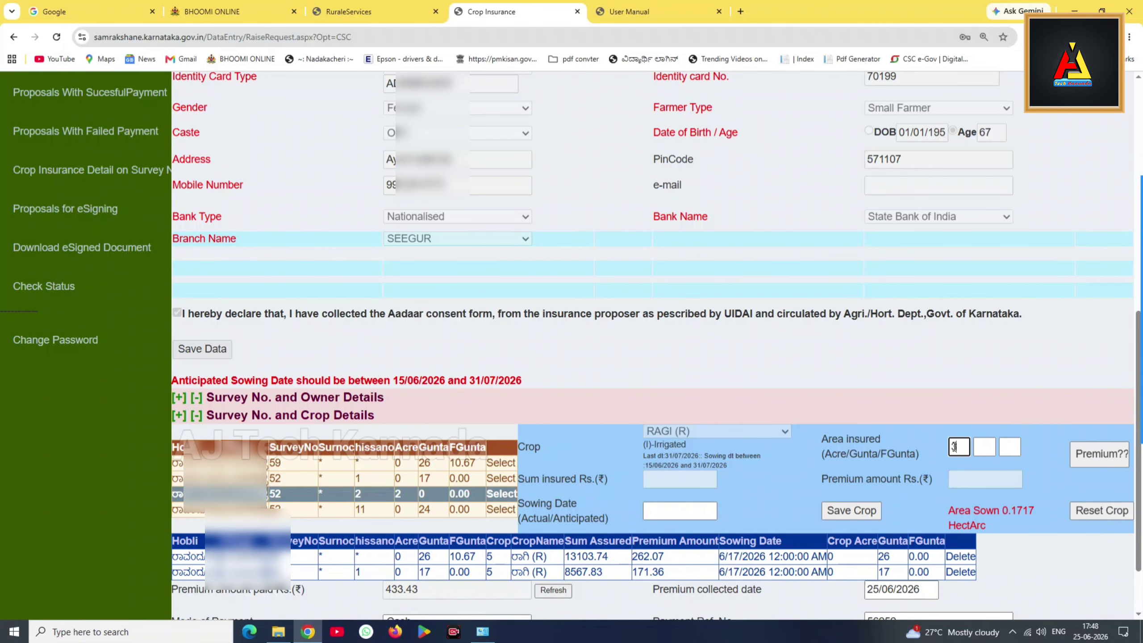
{"action": "type", "text": "2"}
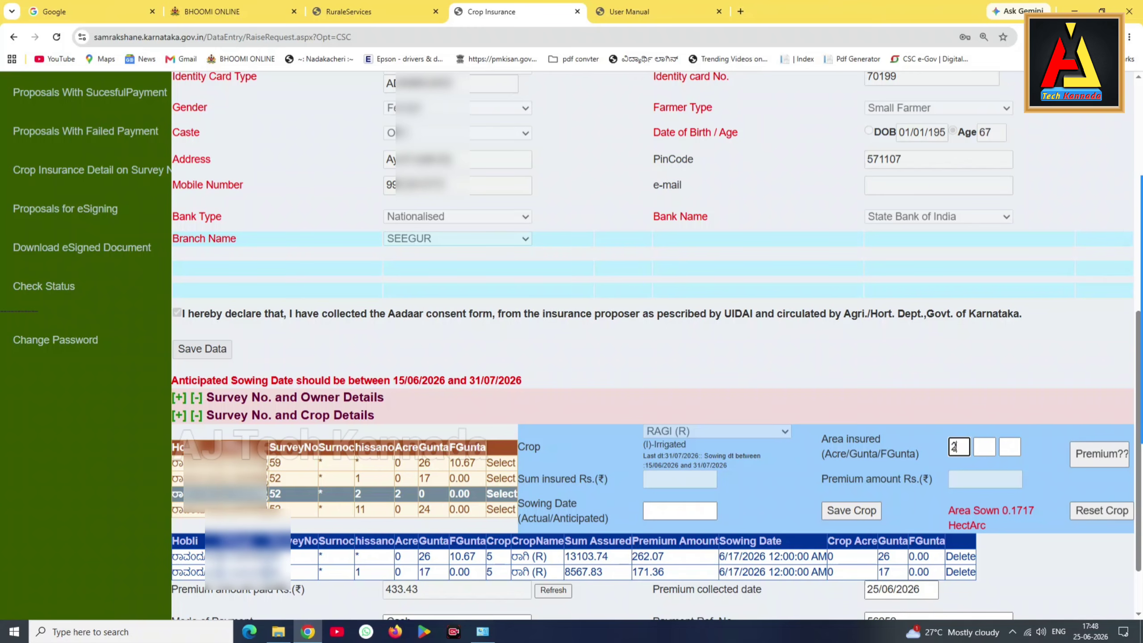
{"action": "left_click", "coordinate": [980, 450]}
{"action": "type", "text": "0"}
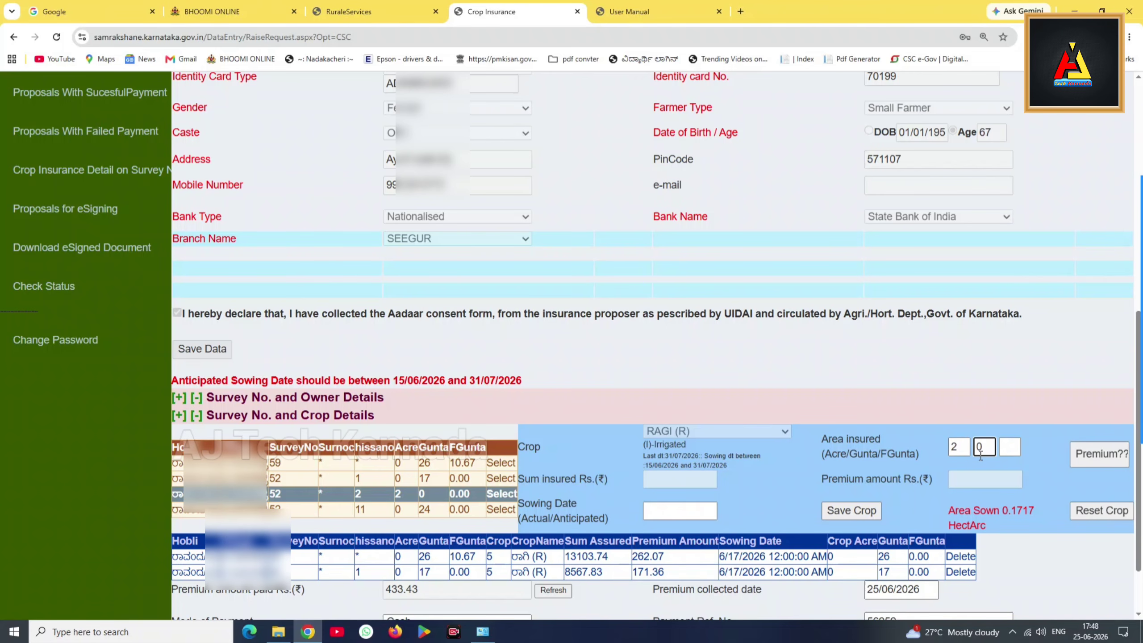
{"action": "left_click", "coordinate": [1010, 447]}
{"action": "type", "text": "0"}
{"action": "left_click", "coordinate": [1098, 454]}
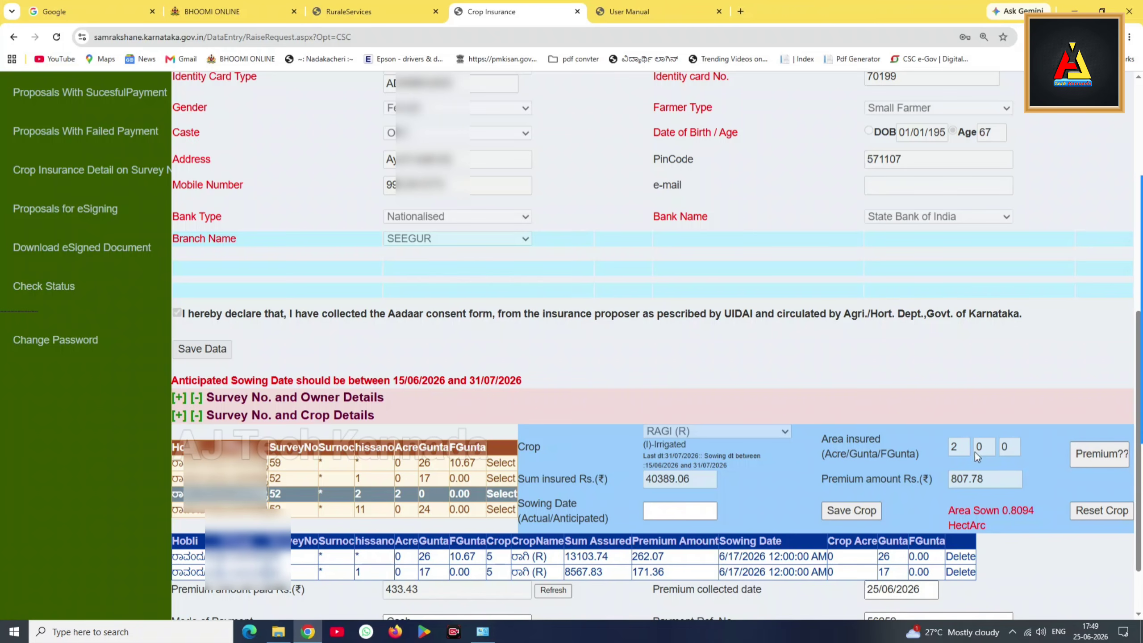
{"action": "left_click", "coordinate": [666, 508]}
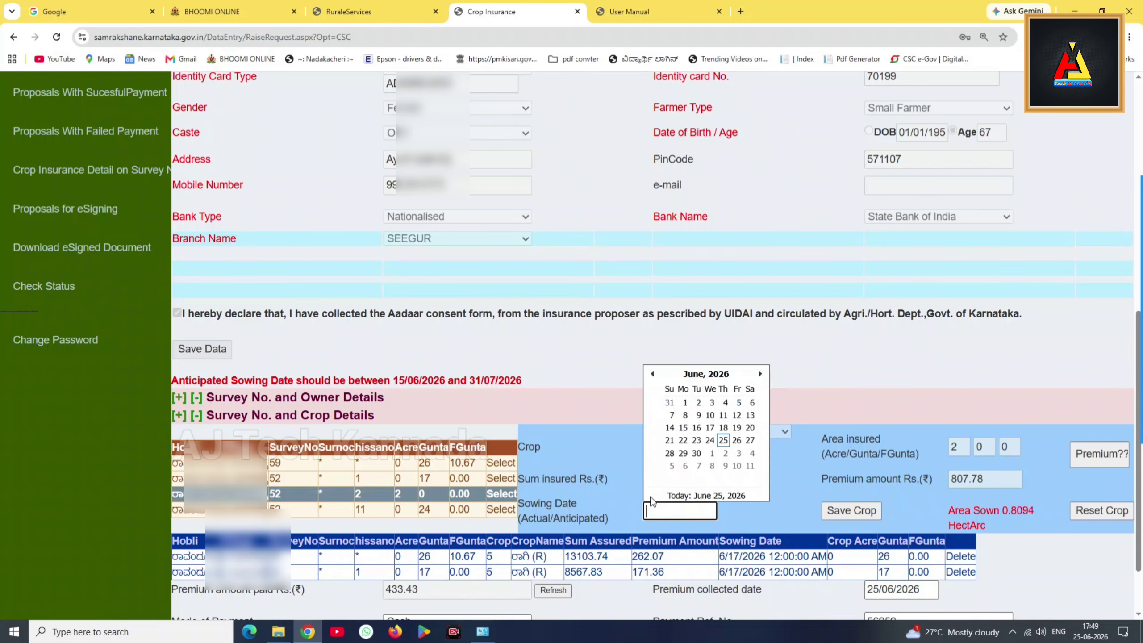
{"action": "left_click", "coordinate": [711, 428]}
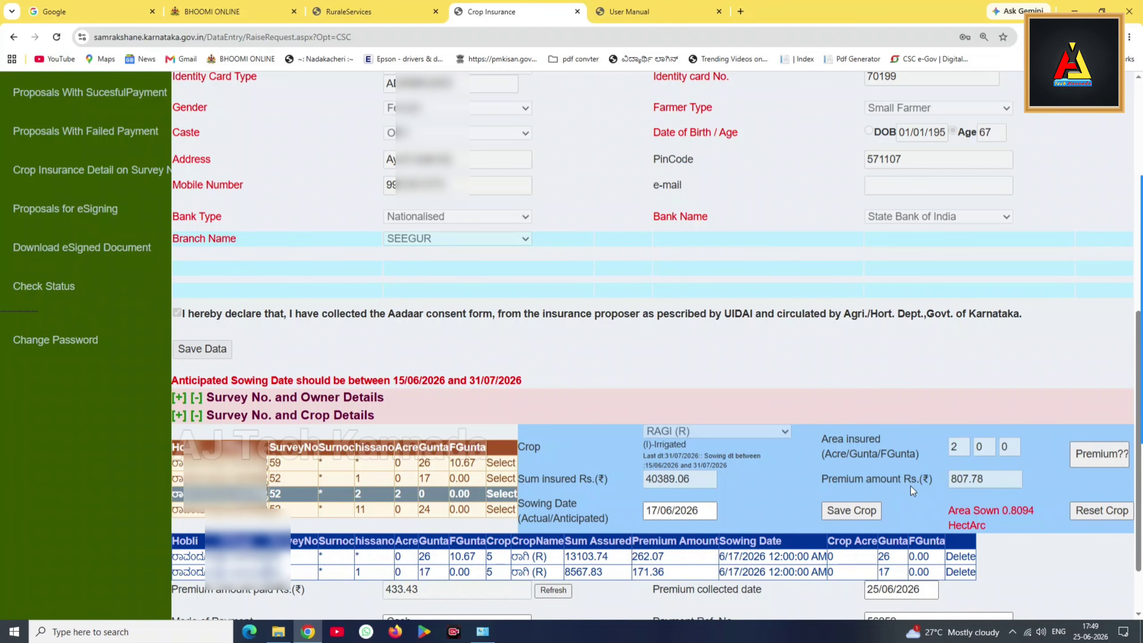
{"action": "left_click", "coordinate": [864, 513]}
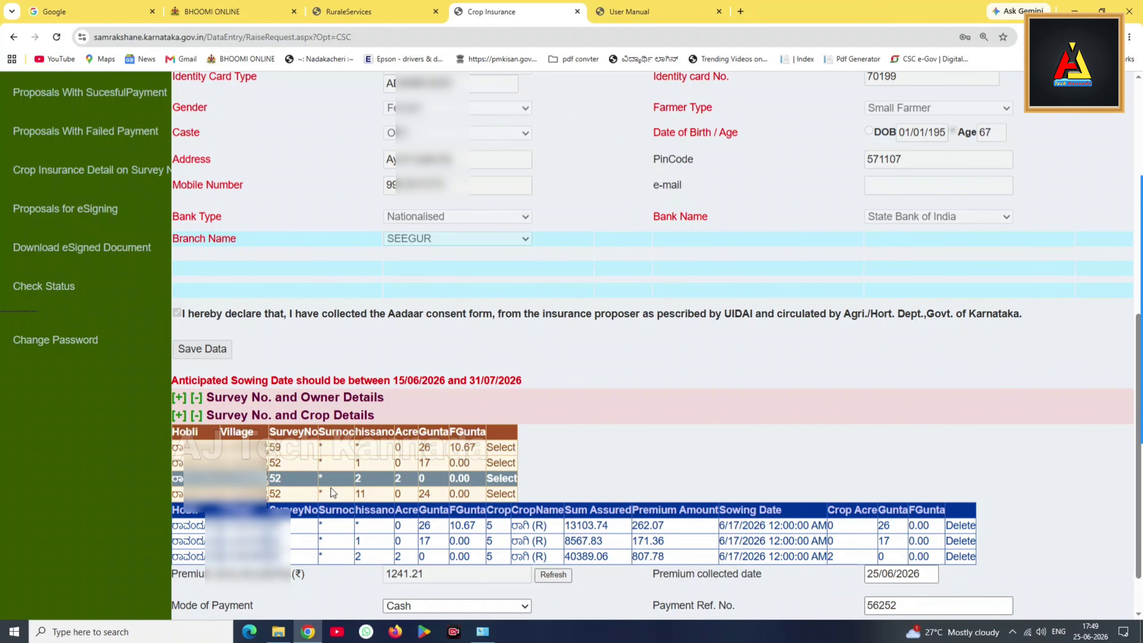
Step: Save the fourth survey row's RAGI crop, bringing the premium paid to 1483.13
{"action": "left_click", "coordinate": [500, 494]}
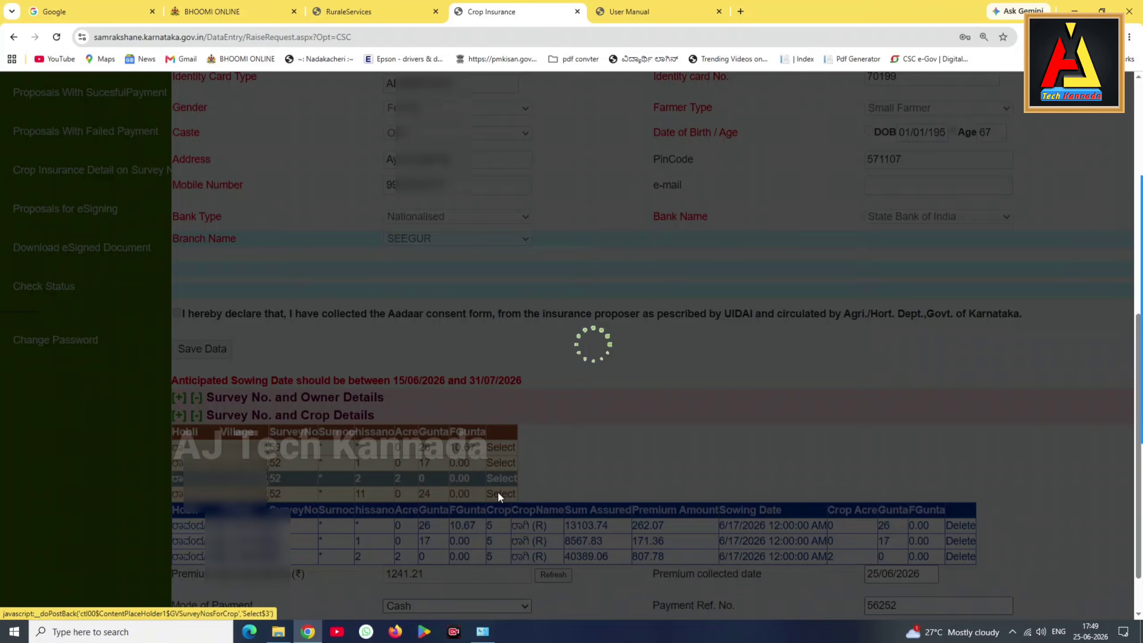
{"action": "left_click", "coordinate": [856, 514]}
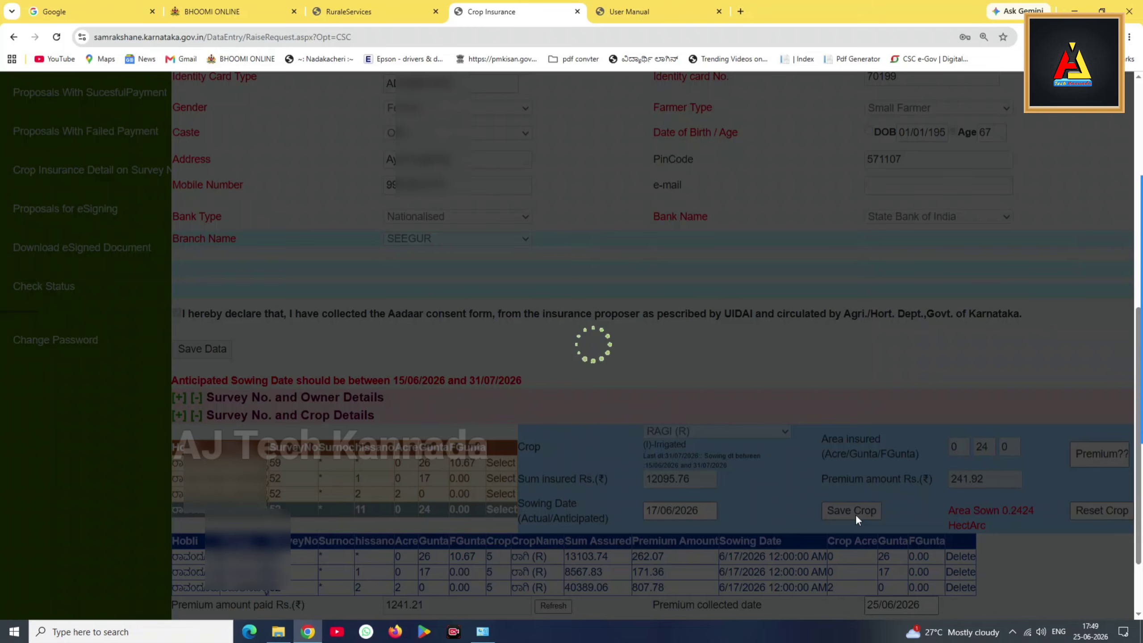
{"action": "scroll", "coordinate": [889, 452], "scroll_direction": "down", "scroll_amount": 2}
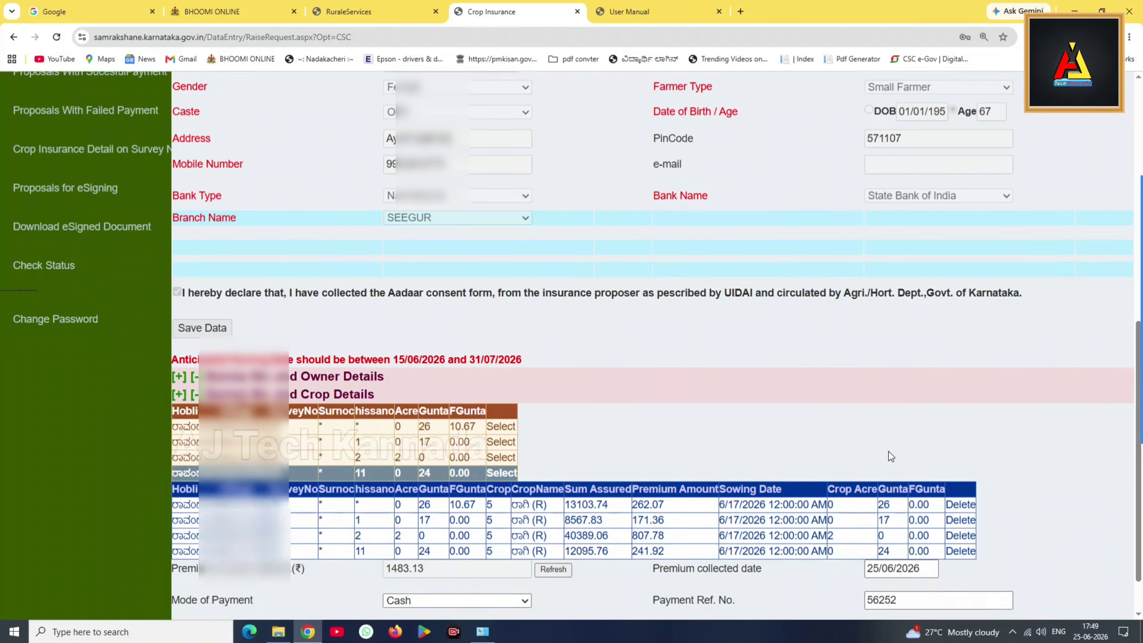
{"action": "scroll", "coordinate": [889, 452], "scroll_direction": "down", "scroll_amount": 1}
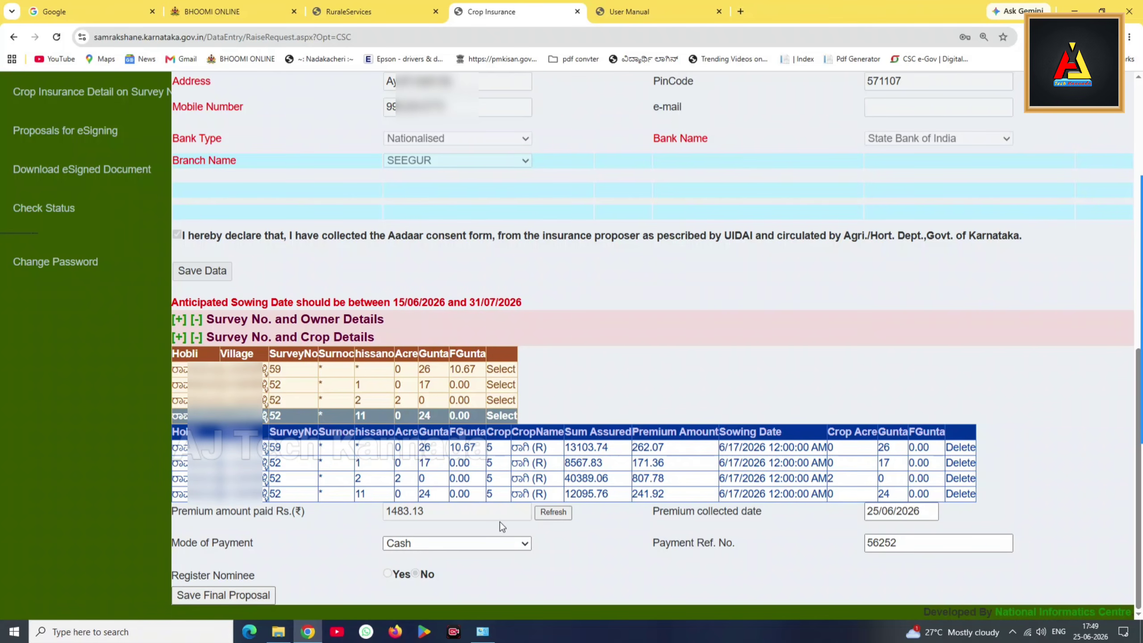
Step: Save the final proposal, acknowledge the saved alert, and go to Add Nominee
{"action": "left_click", "coordinate": [218, 595]}
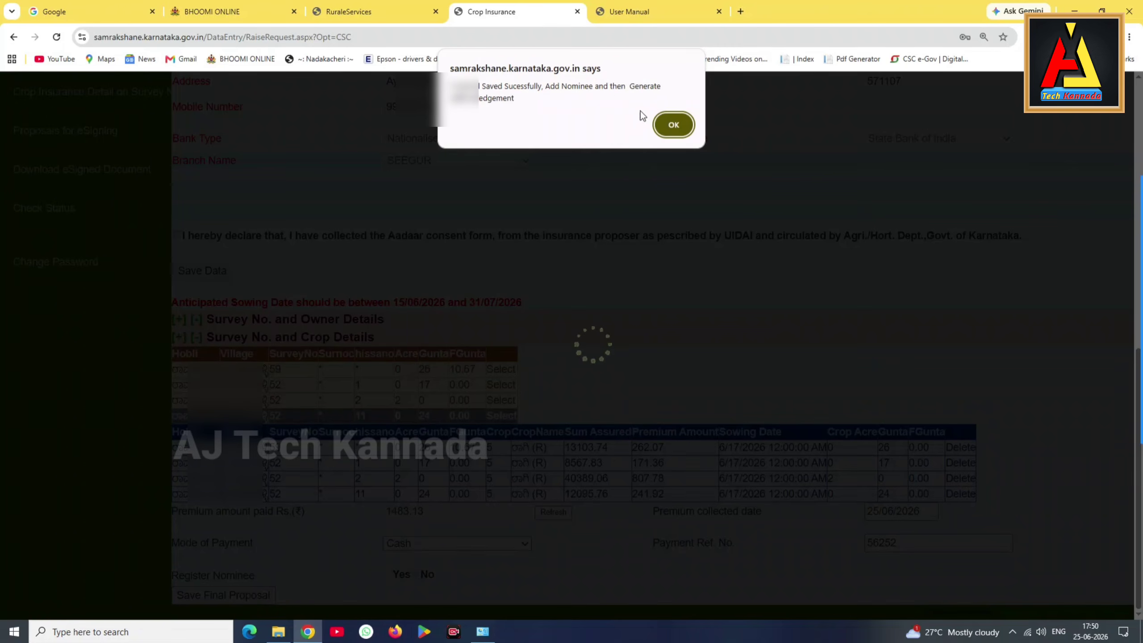
{"action": "left_click", "coordinate": [673, 124]}
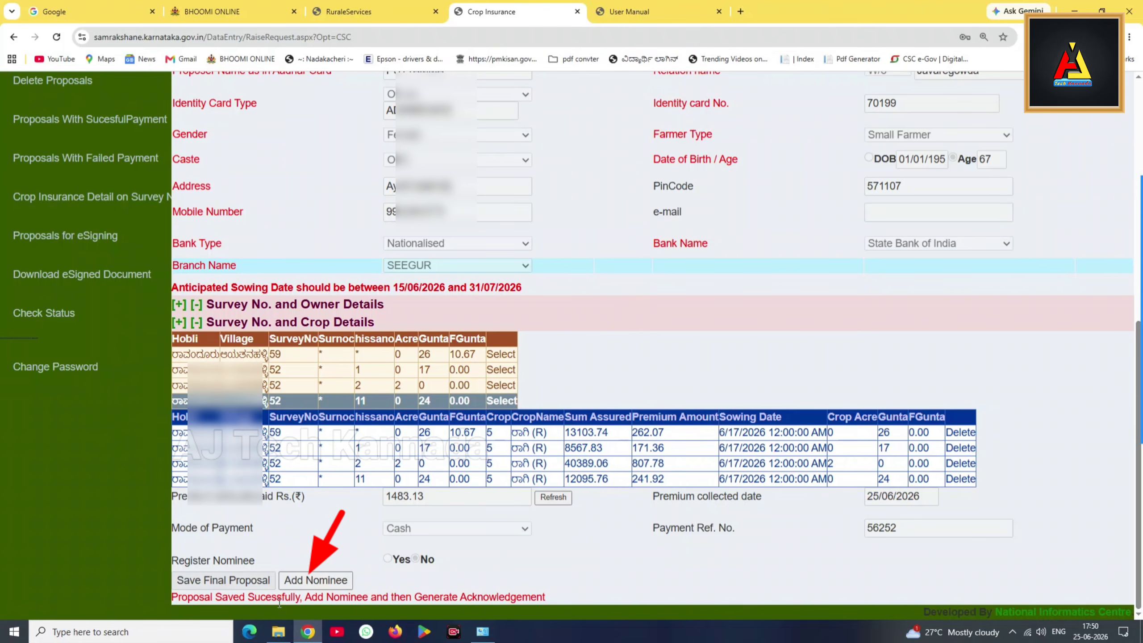
{"action": "left_click", "coordinate": [318, 583]}
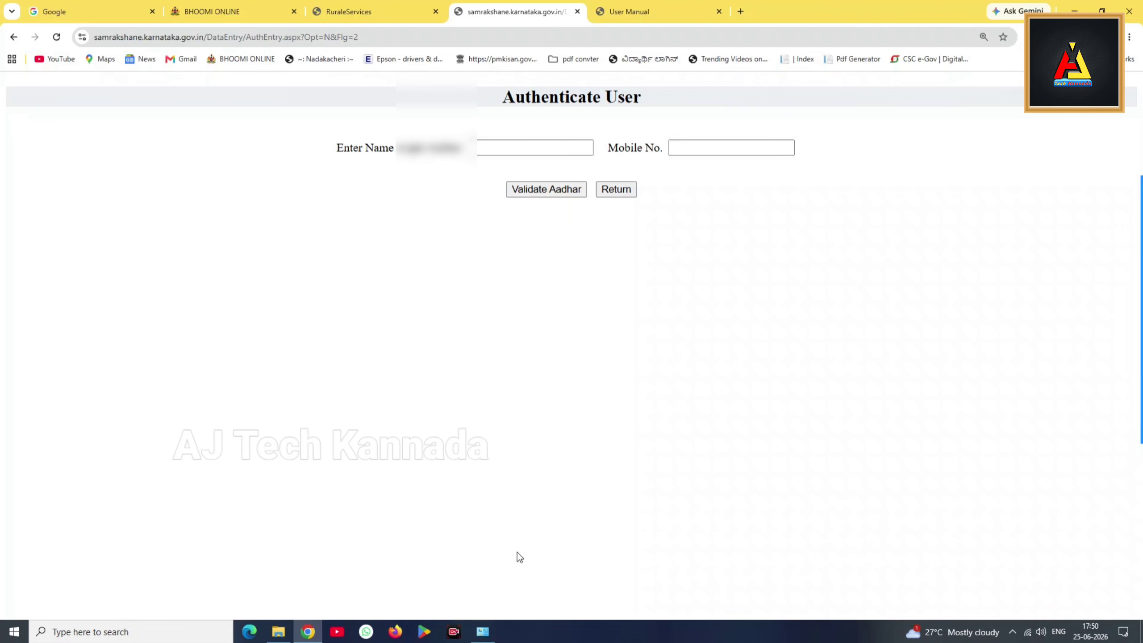
Step: Validate the nominee's name and mobile against Aadhaar via the Identity Validation form
{"action": "left_click", "coordinate": [493, 146]}
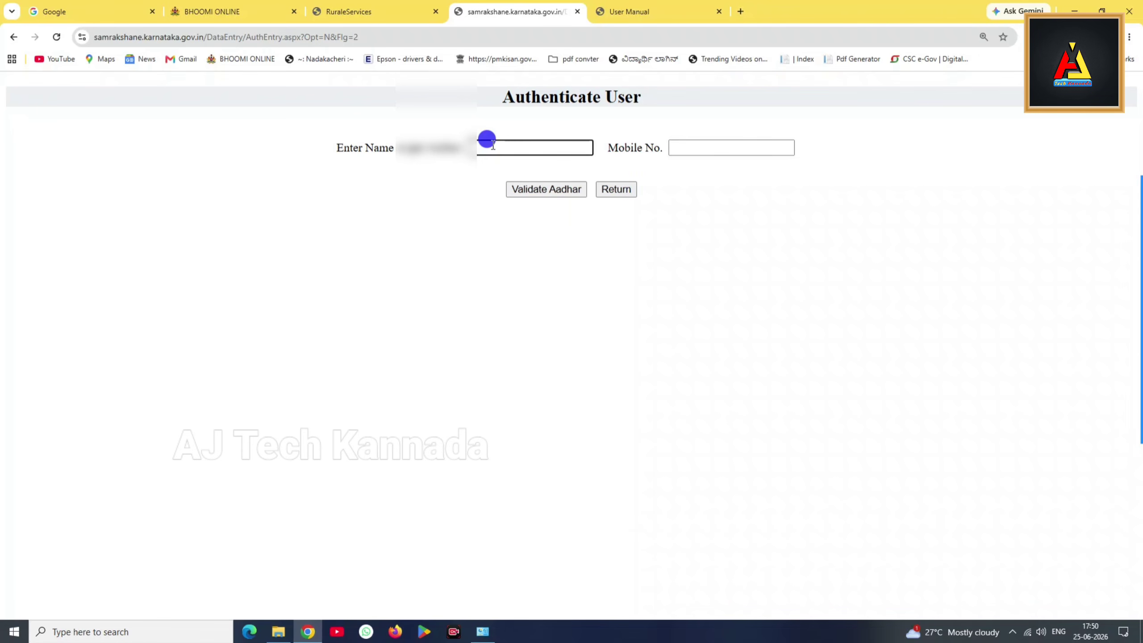
{"action": "type", "text": "A J C"}
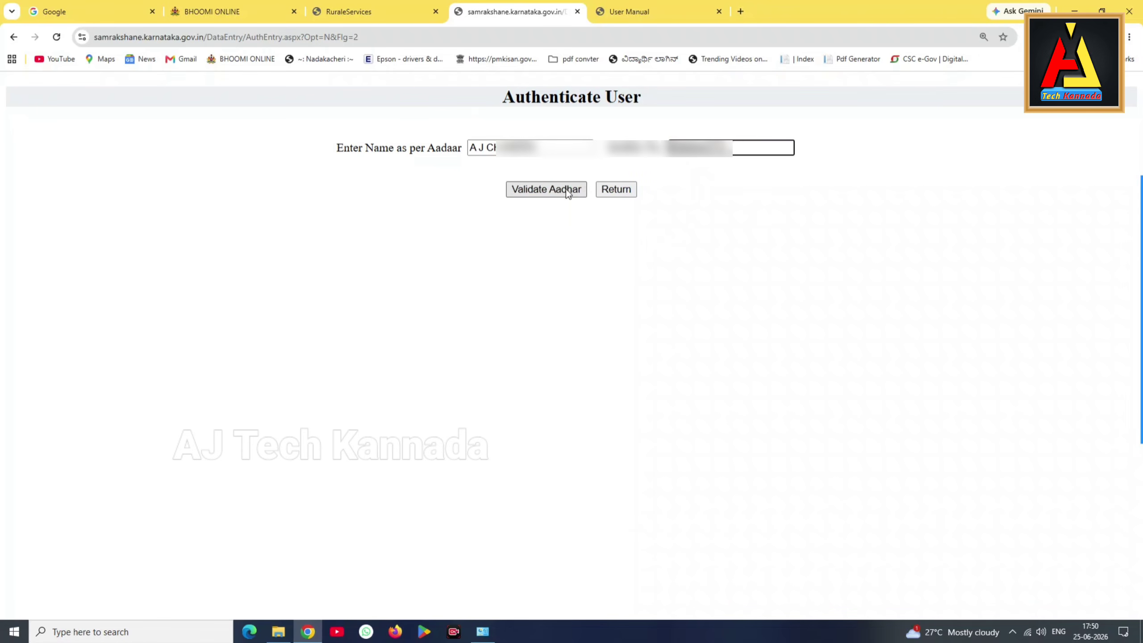
{"action": "left_click", "coordinate": [560, 189]}
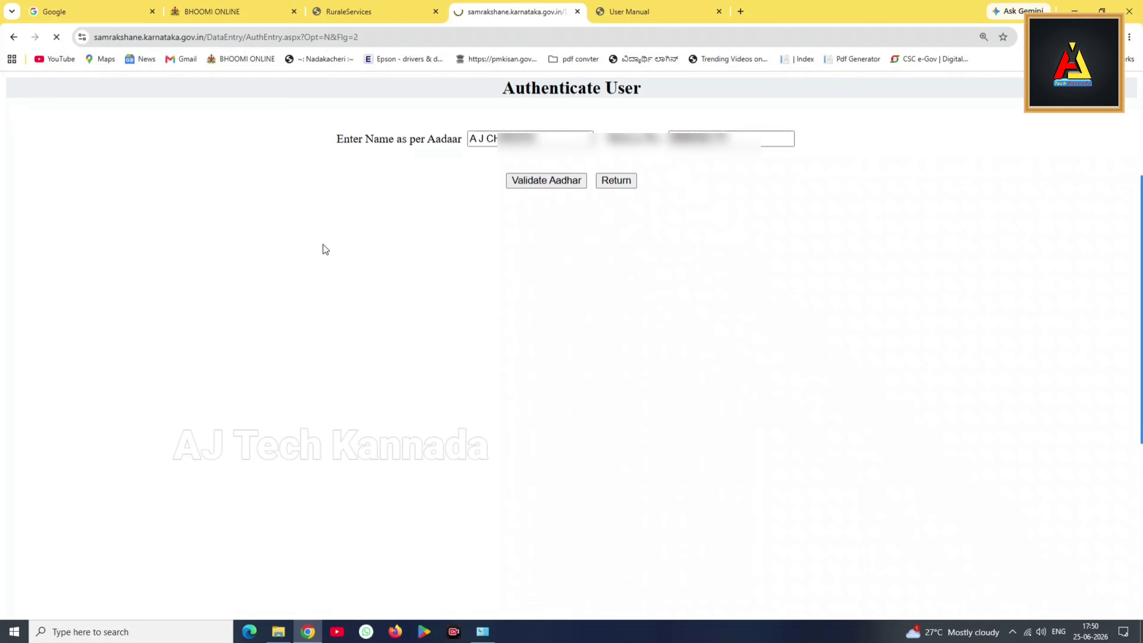
{"action": "left_click", "coordinate": [353, 332]}
{"action": "key", "text": "BackSpace"}
{"action": "key", "text": "BackSpace"}
{"action": "key", "text": "BackSpace"}
{"action": "key", "text": "BackSpace"}
{"action": "key", "text": "BackSpace"}
{"action": "key", "text": "BackSpace"}
{"action": "key", "text": "BackSpace"}
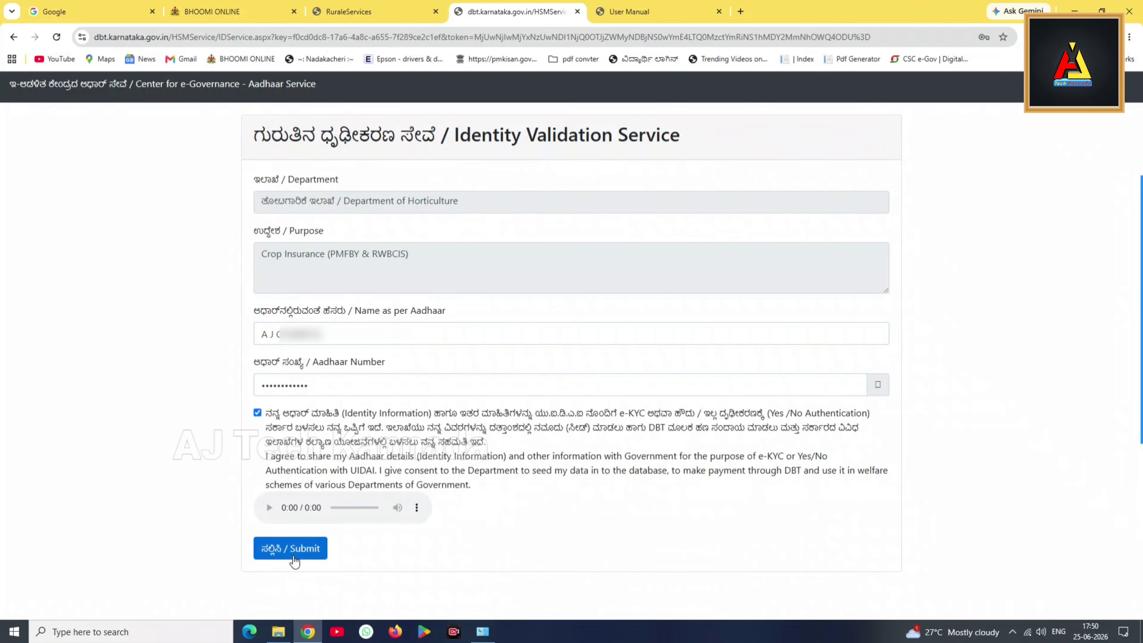
{"action": "left_click", "coordinate": [293, 558]}
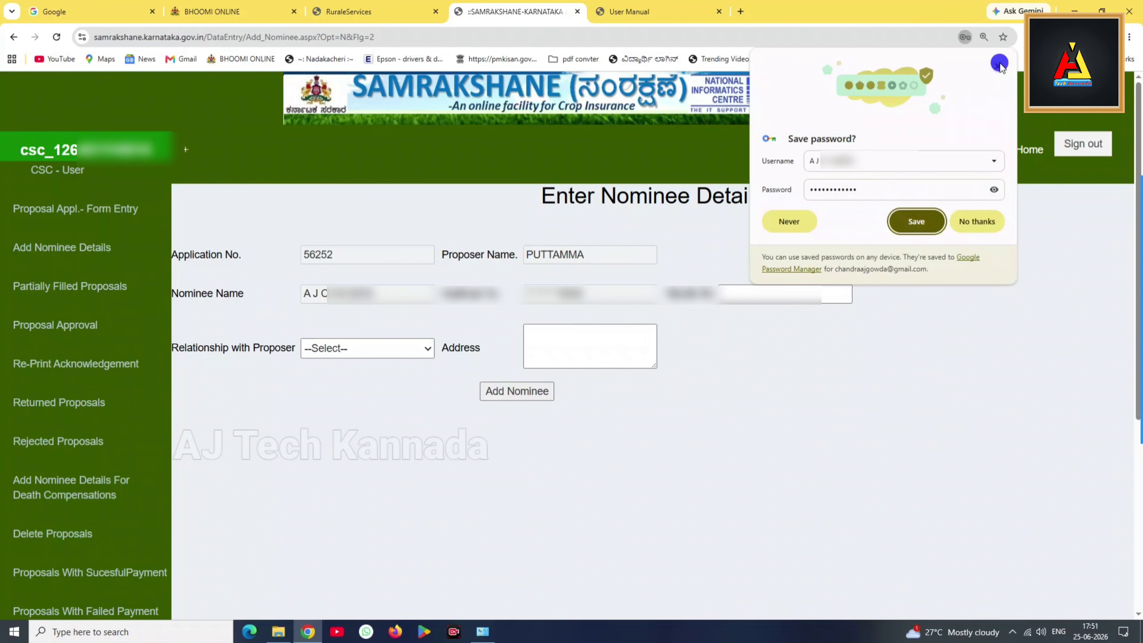
{"action": "left_click", "coordinate": [916, 221]}
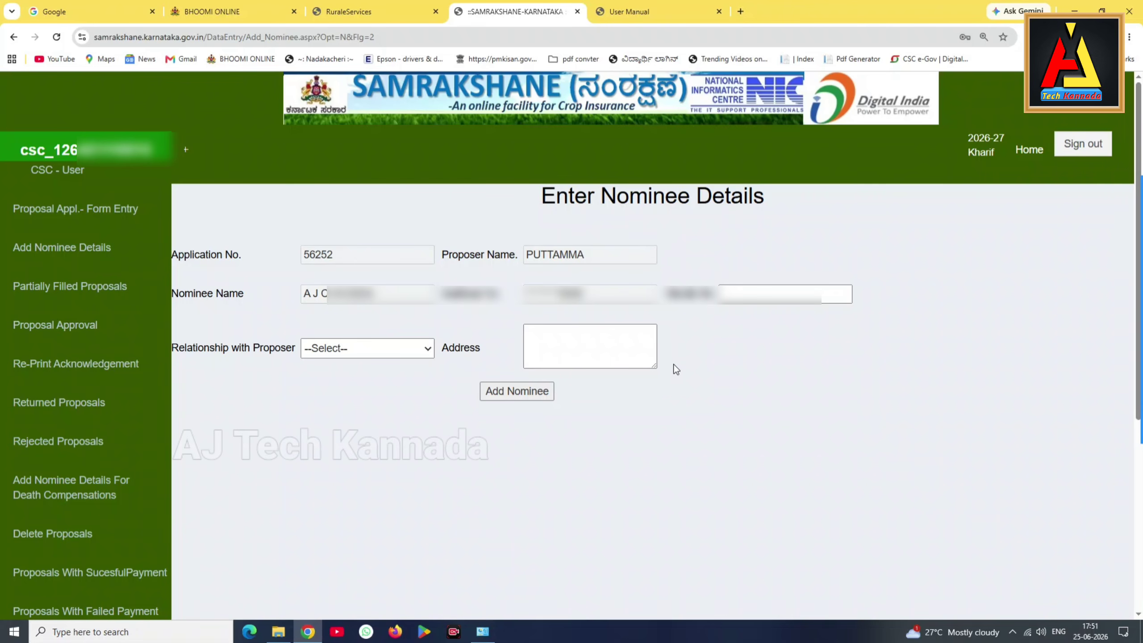
Step: Enter the nominee's mobile number, relation S/o and address, then add the nominee
{"action": "left_click", "coordinate": [740, 294]}
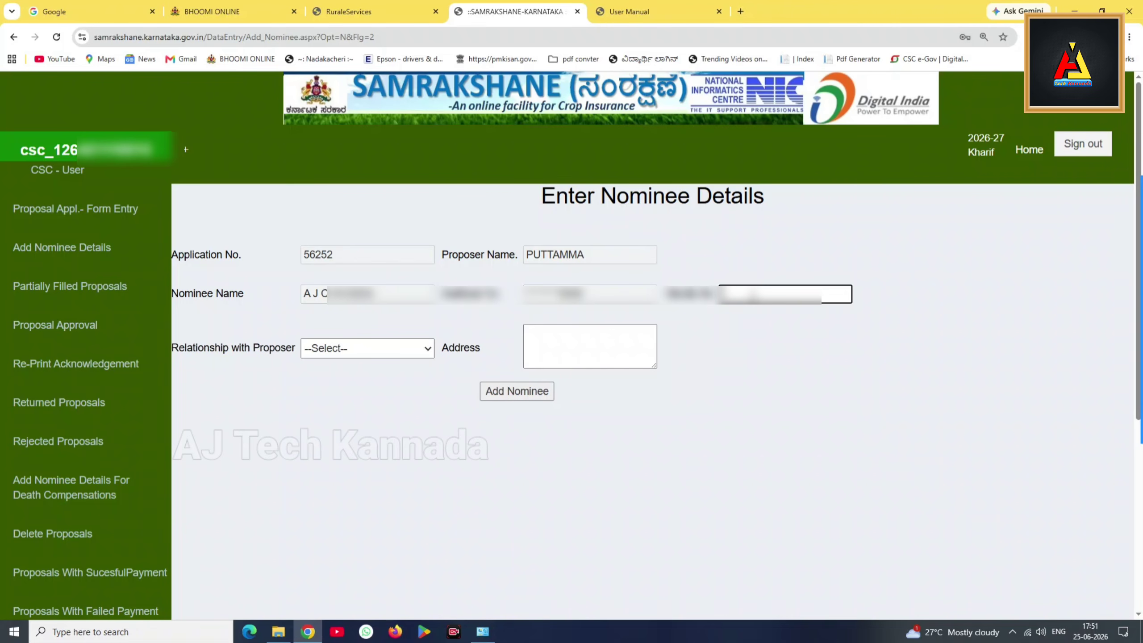
{"action": "type", "text": "??????????"}
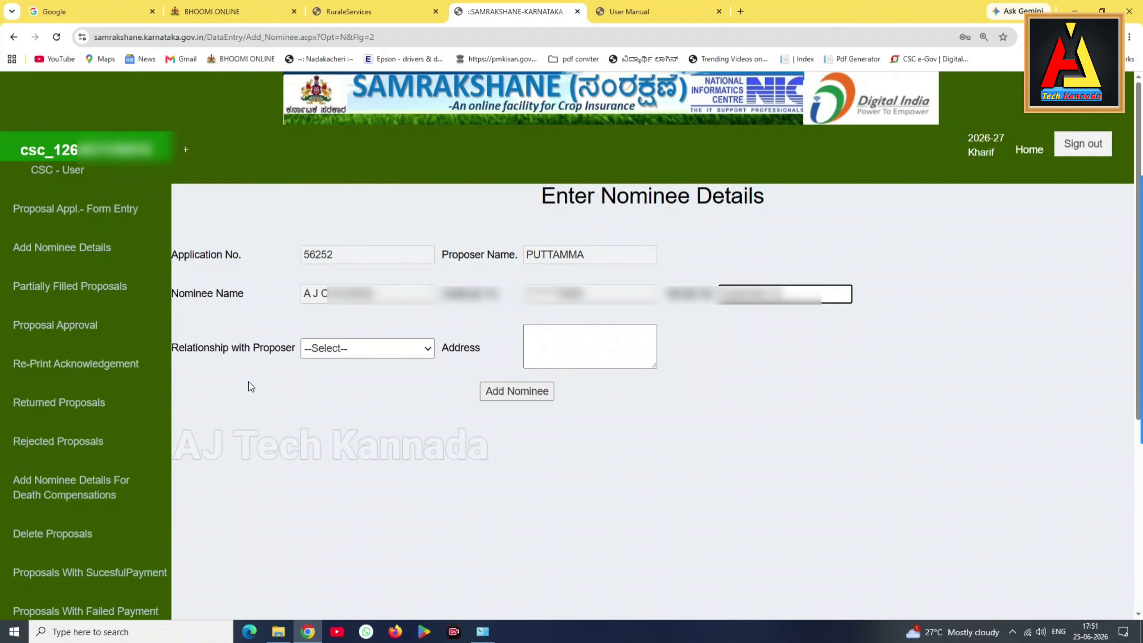
{"action": "left_click", "coordinate": [366, 350]}
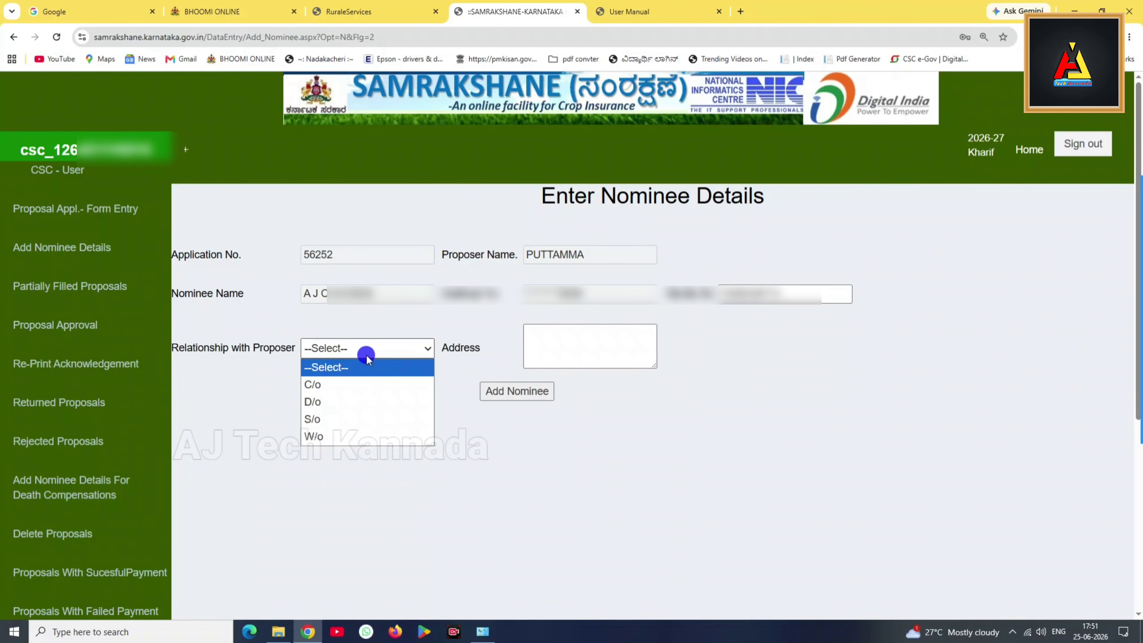
{"action": "left_click", "coordinate": [325, 419]}
{"action": "left_click", "coordinate": [566, 347]}
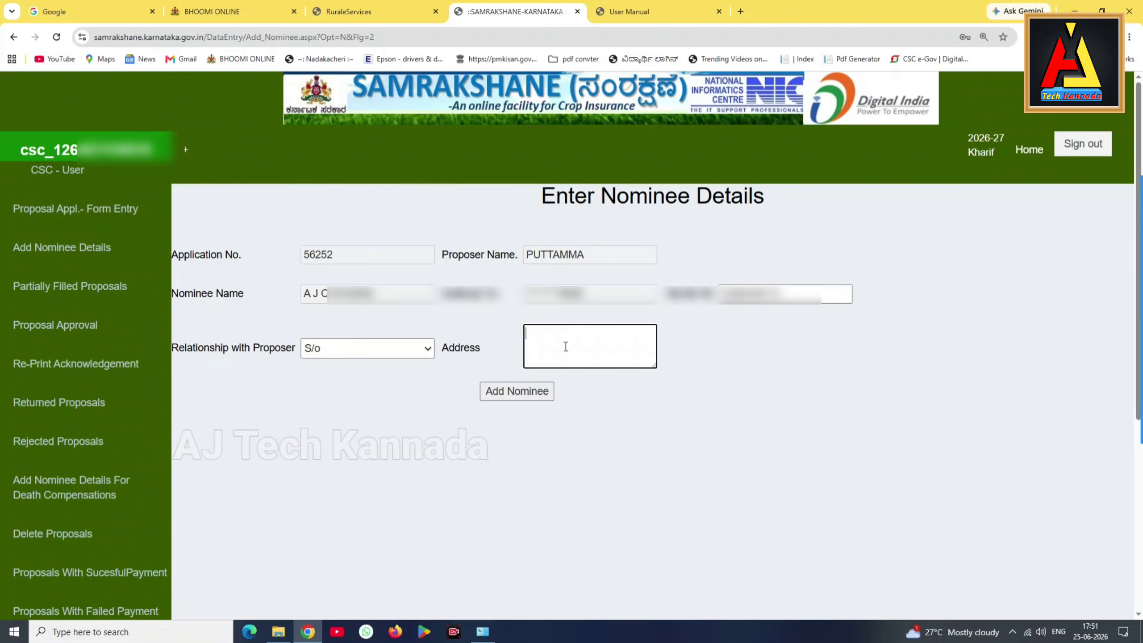
{"action": "type", "text": "AIT"}
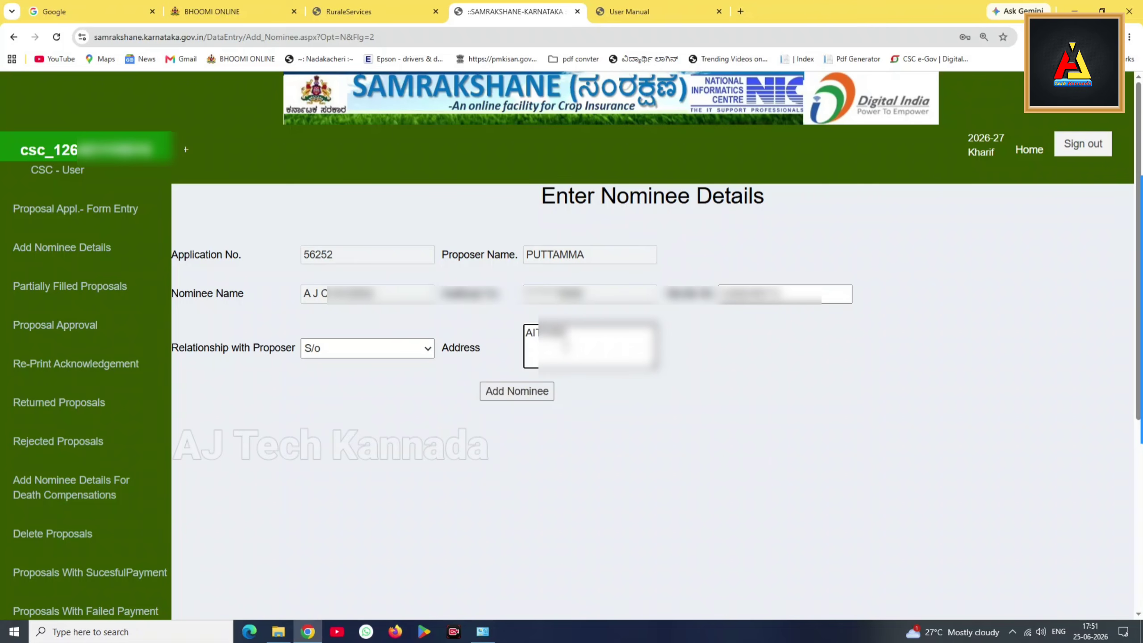
{"action": "type", "text": "A VR"}
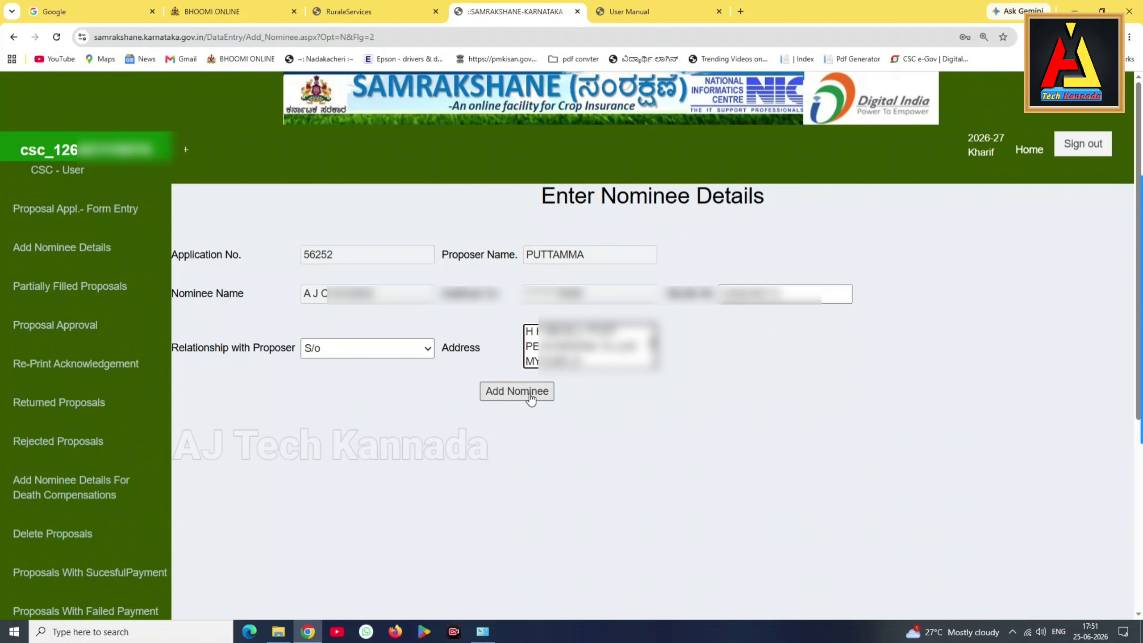
{"action": "left_click", "coordinate": [523, 392]}
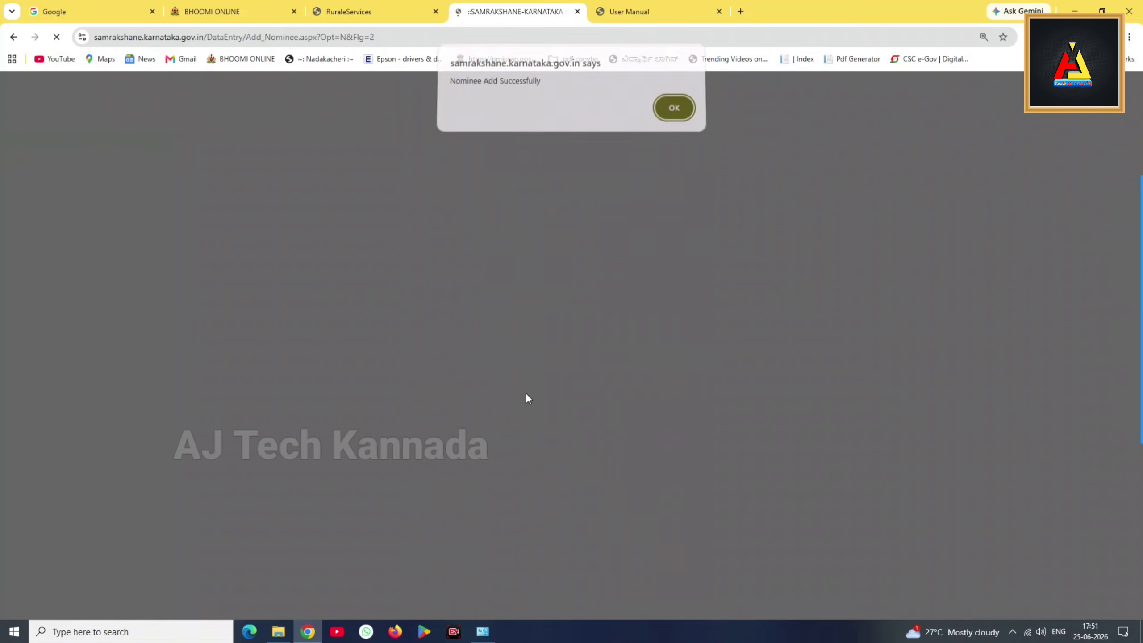
{"action": "left_click", "coordinate": [671, 113]}
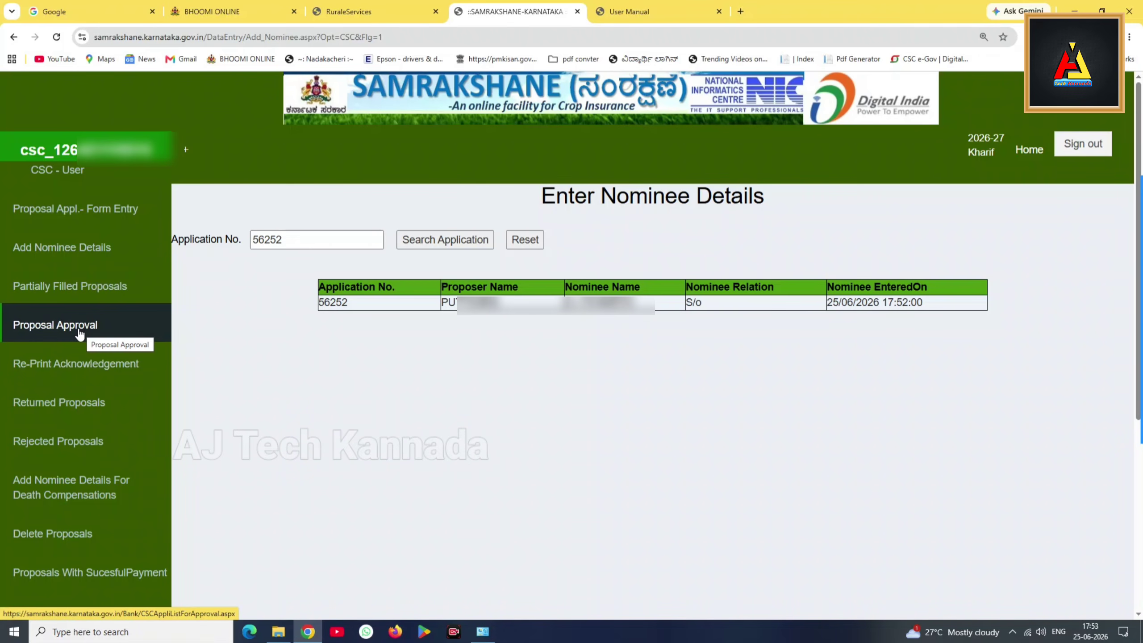
Step: Open the saved proposal from Proposal Approval and certify both owner-name entries
{"action": "left_click", "coordinate": [81, 334]}
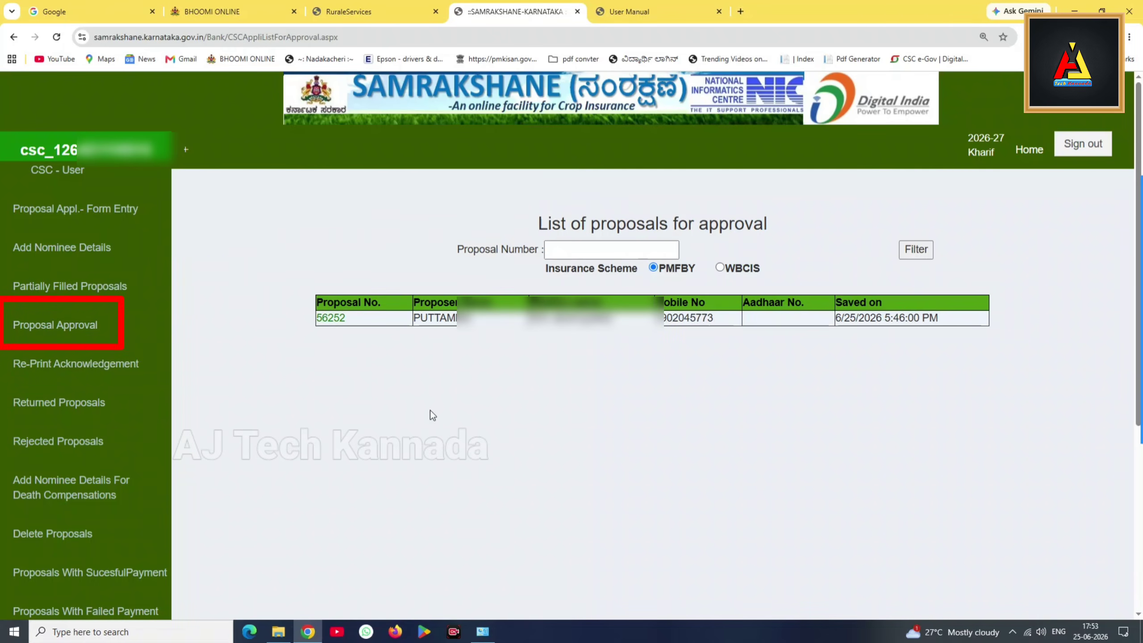
{"action": "left_click", "coordinate": [333, 319]}
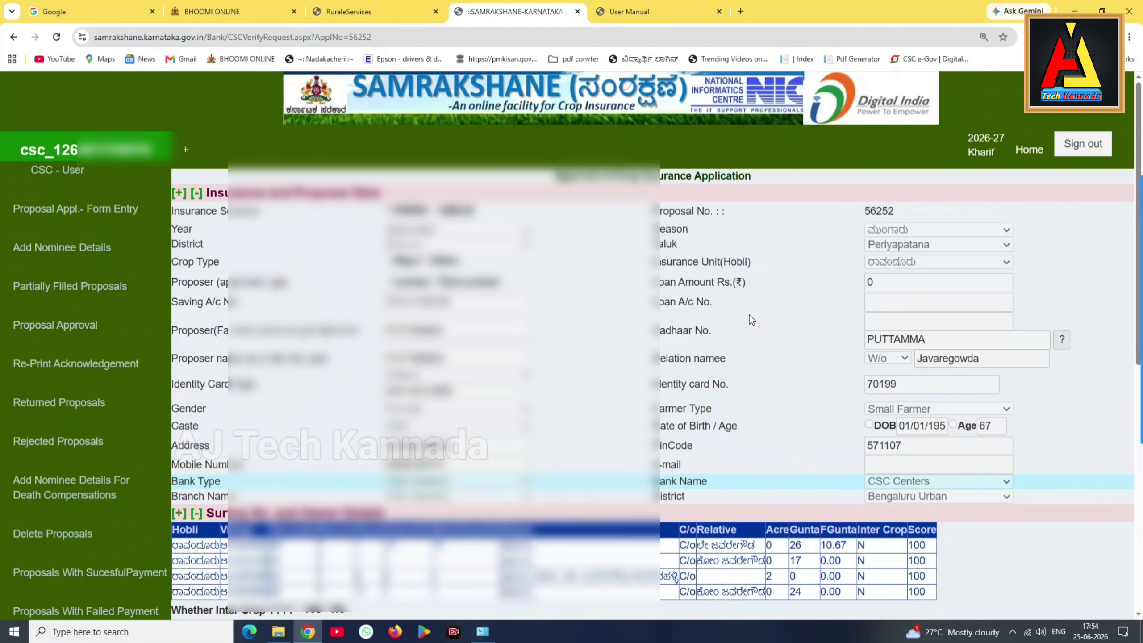
{"action": "scroll", "coordinate": [749, 314], "scroll_direction": "down", "scroll_amount": 6}
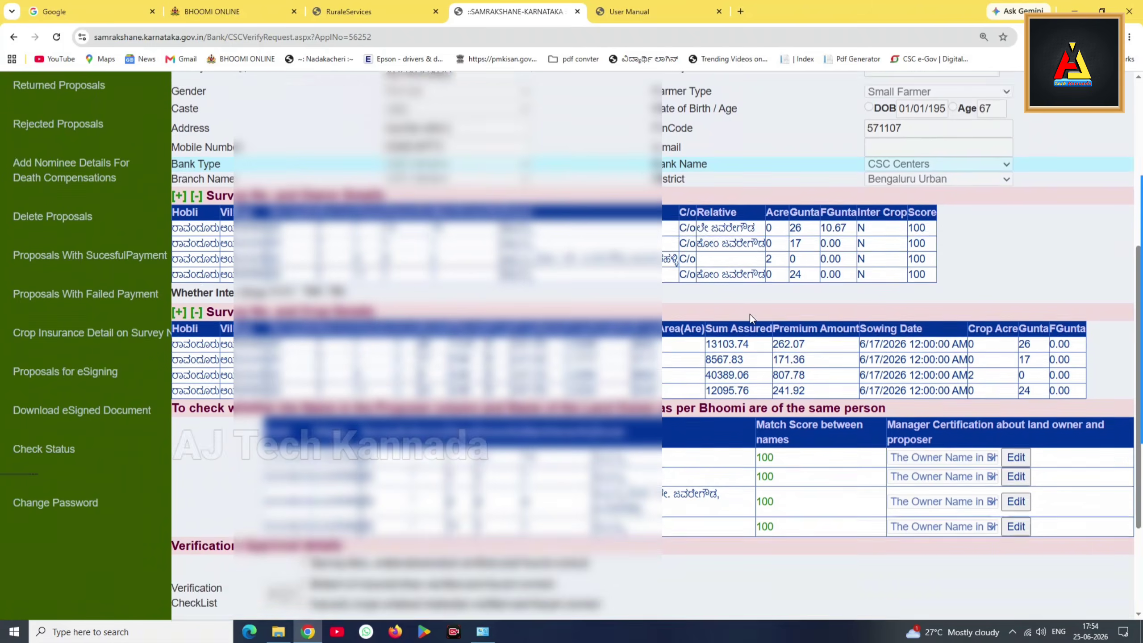
{"action": "scroll", "coordinate": [750, 315], "scroll_direction": "down", "scroll_amount": 3}
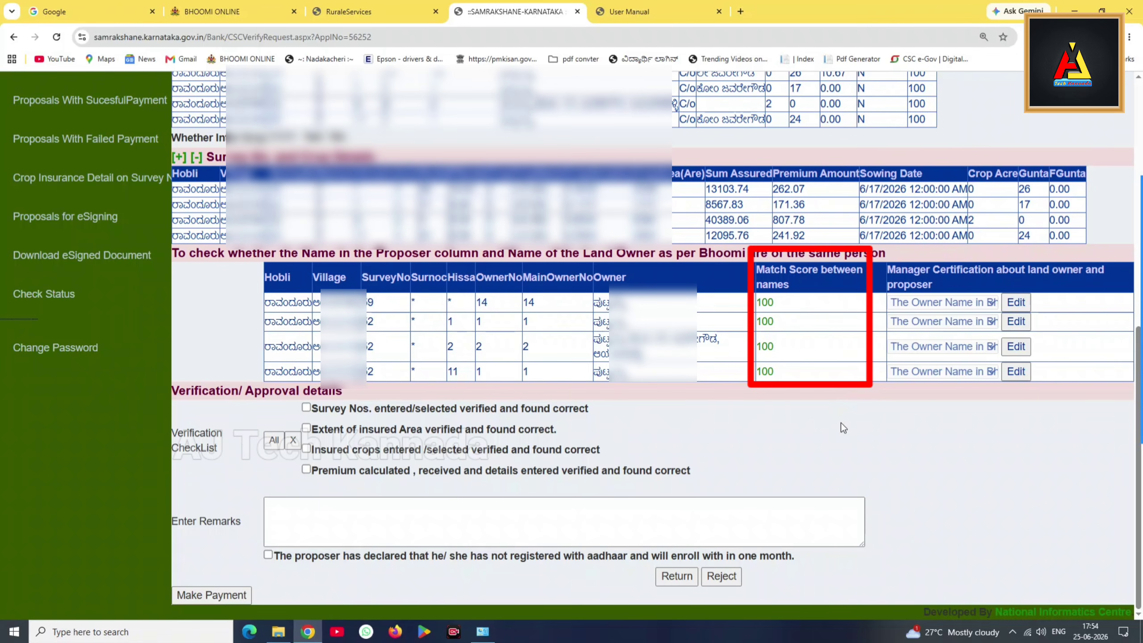
{"action": "left_click", "coordinate": [1008, 309]}
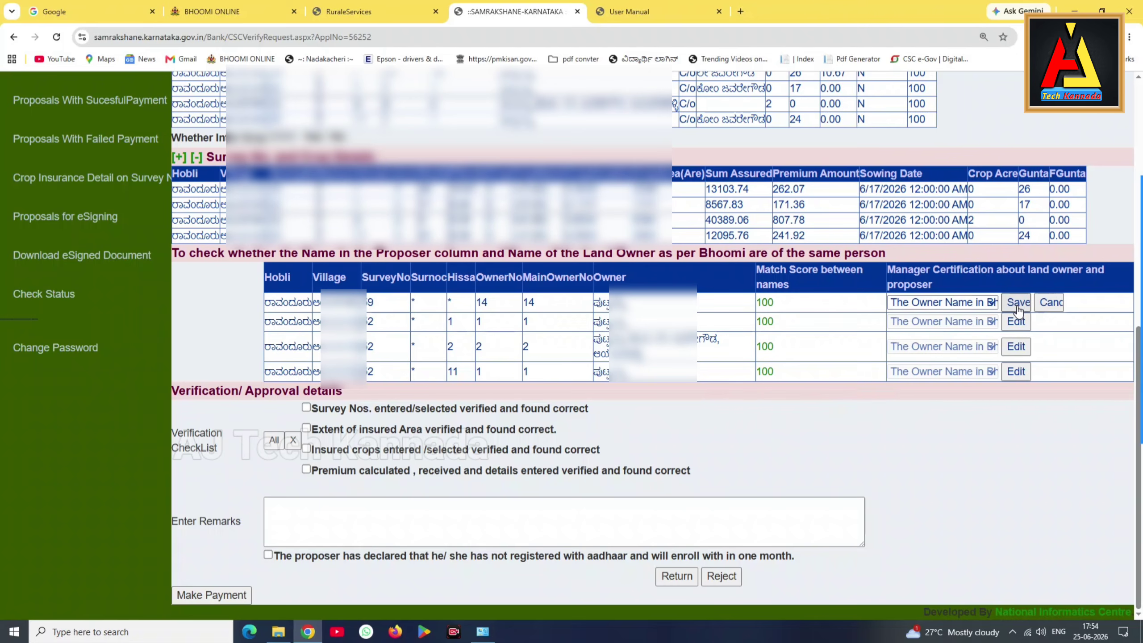
{"action": "left_click", "coordinate": [1017, 323]}
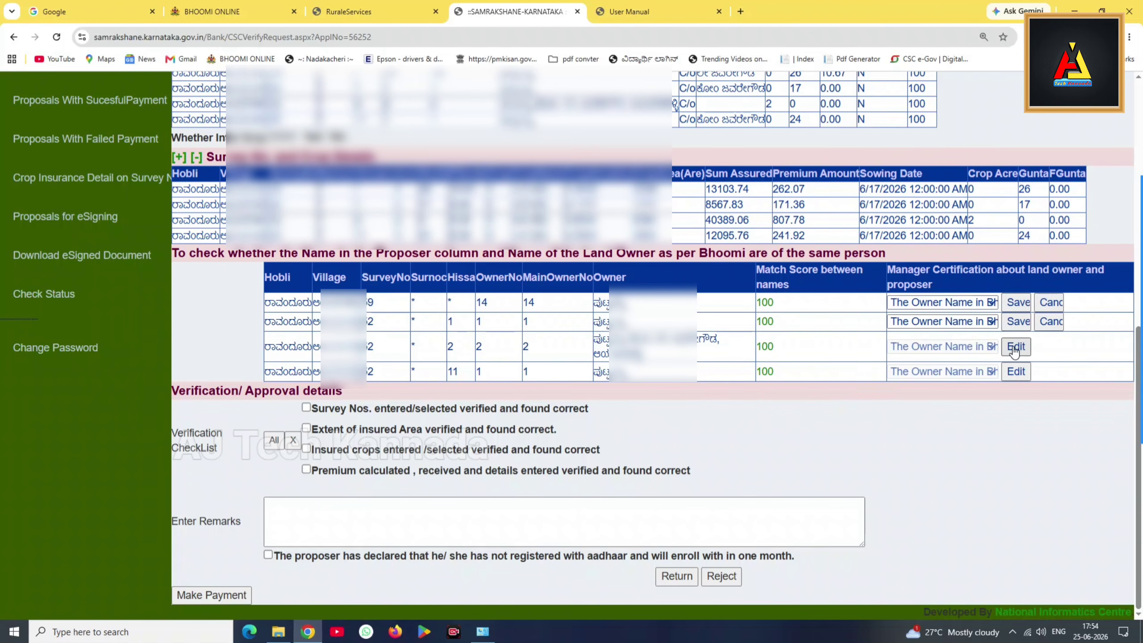
{"action": "left_click", "coordinate": [1017, 306]}
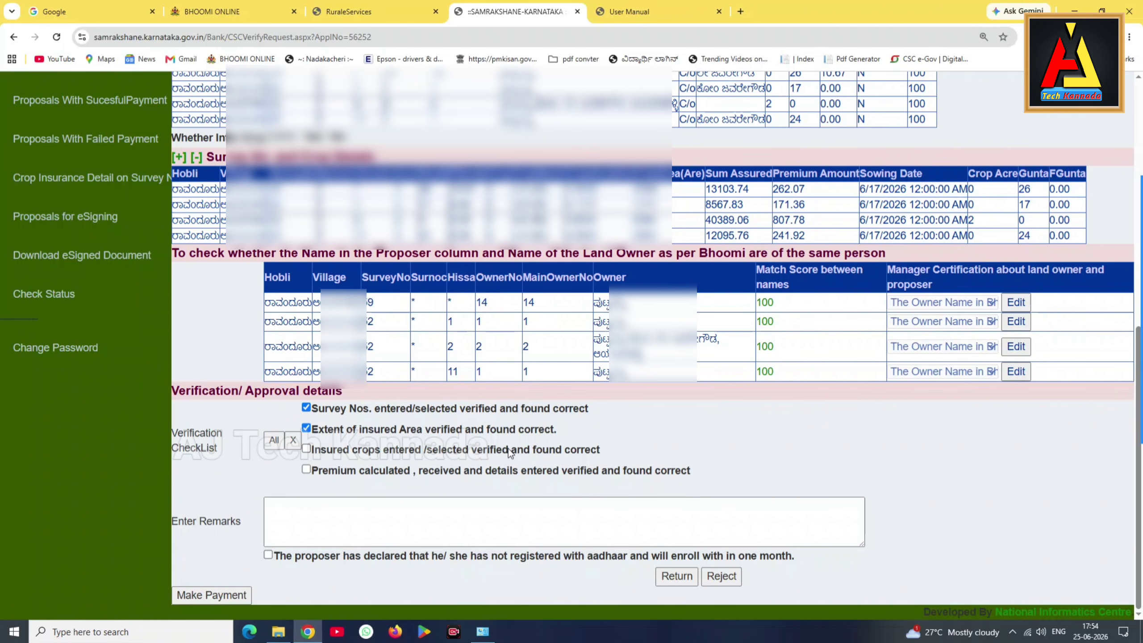
Step: Tick the checklist, add remark 'NO REMARKS,ALL DETAILS CORRECT', and accept the Aadhaar declaration
{"action": "left_click", "coordinate": [306, 449]}
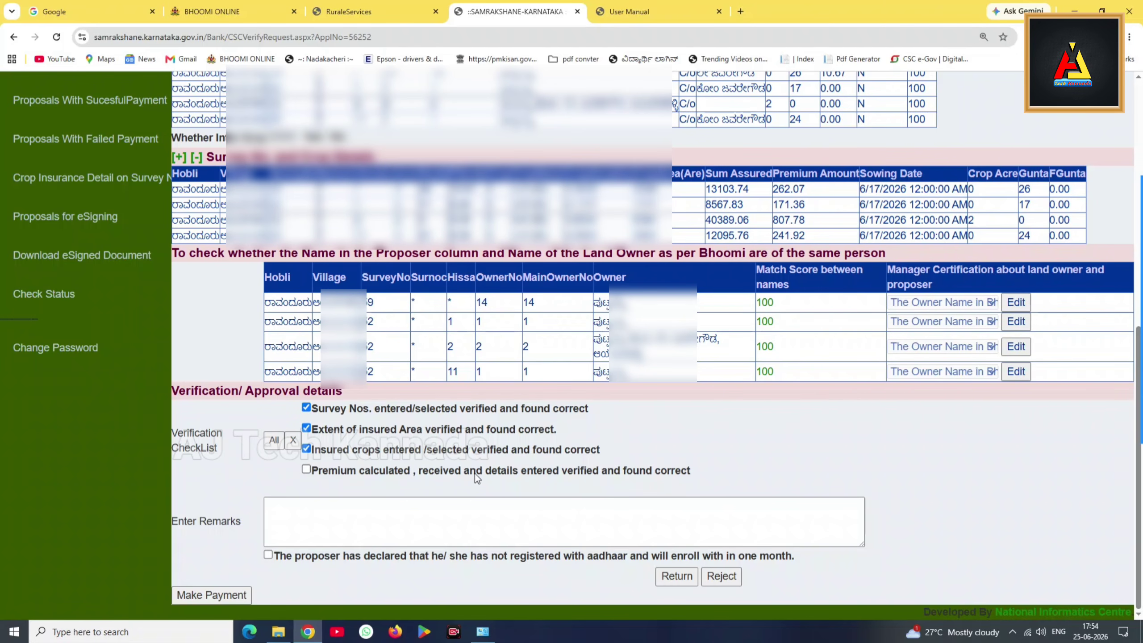
{"action": "left_click", "coordinate": [306, 470]}
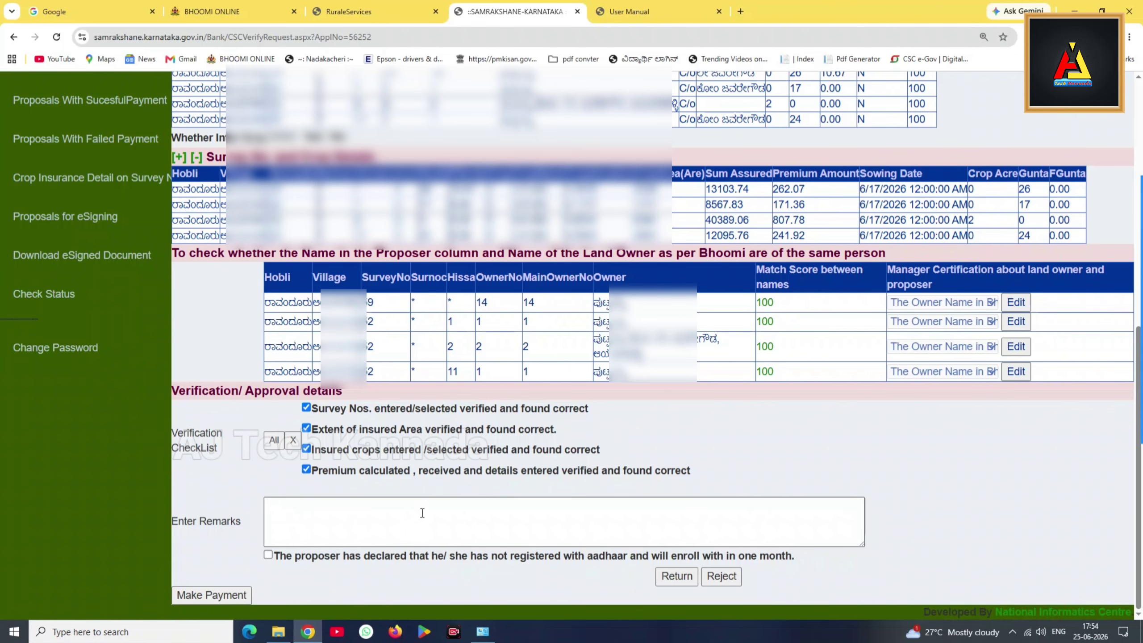
{"action": "left_click", "coordinate": [307, 523]}
{"action": "type", "text": "NO REMARKS,ALL DETAILS CORRECT"}
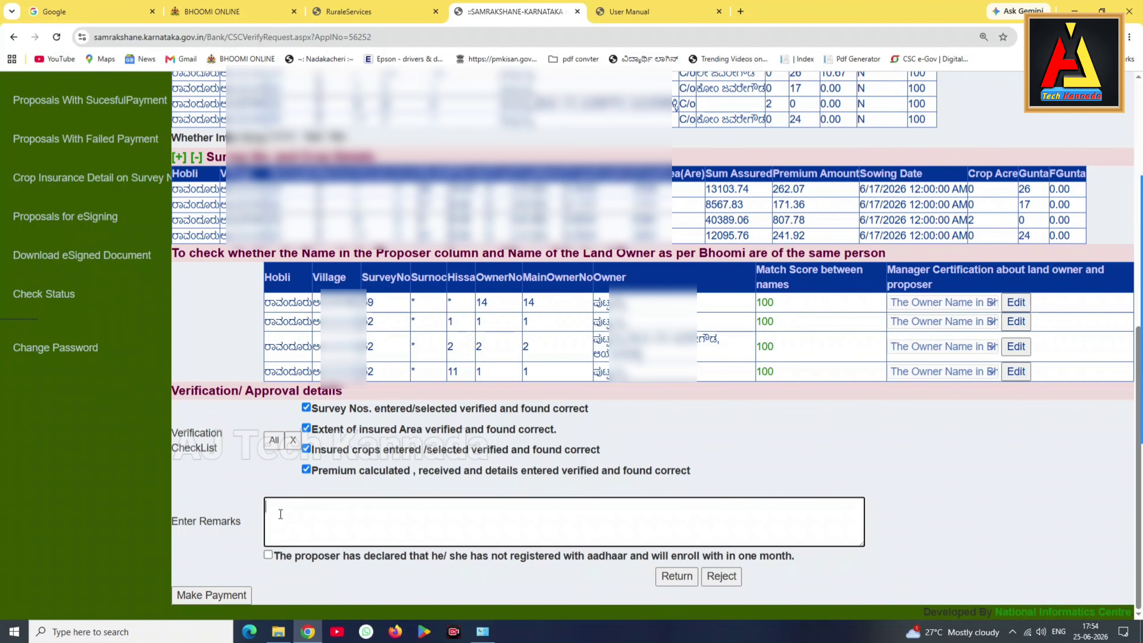
{"action": "left_click", "coordinate": [268, 556]}
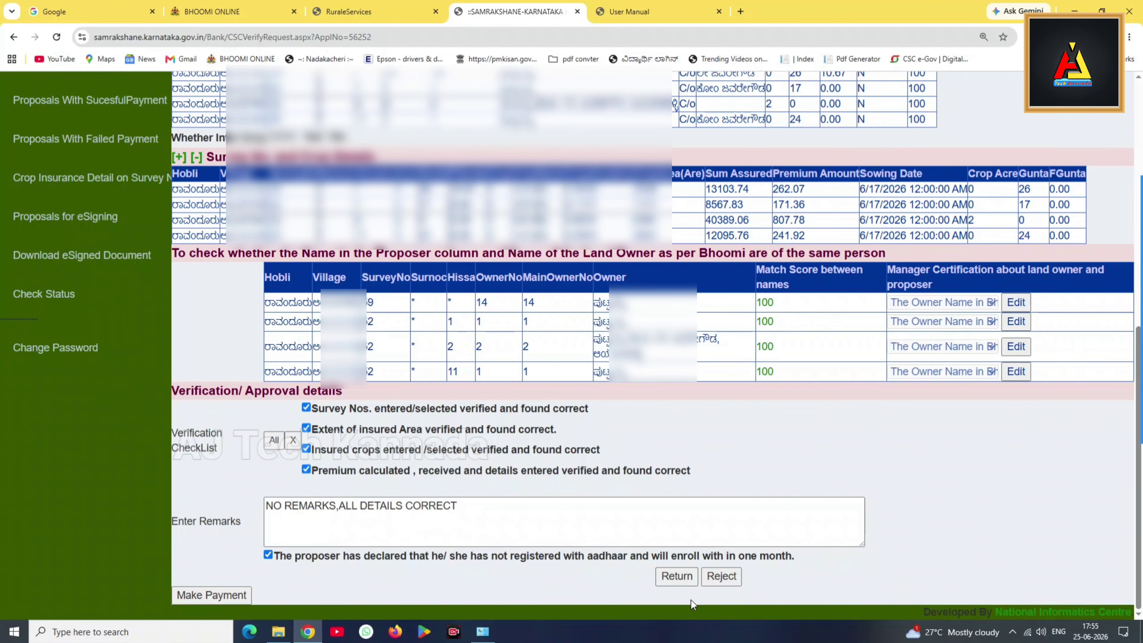
Step: Pay the ₹192.81 premium from the CSC Wallet and open the PMFBY acknowledgement
{"action": "left_click", "coordinate": [223, 601]}
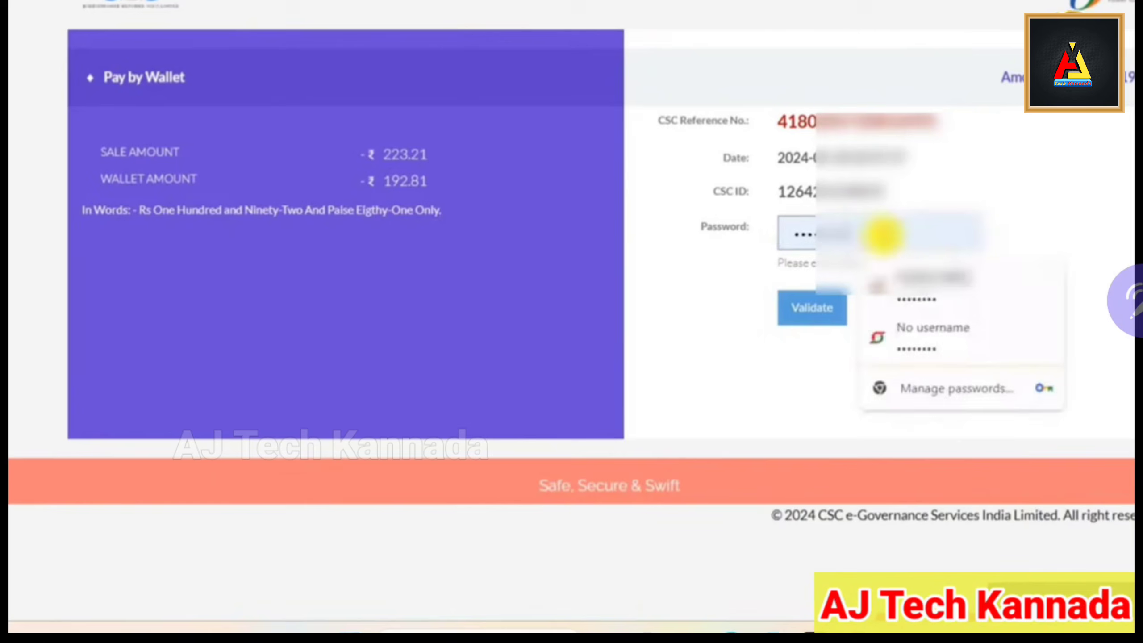
{"action": "left_click", "coordinate": [835, 294]}
{"action": "left_click", "coordinate": [805, 309]}
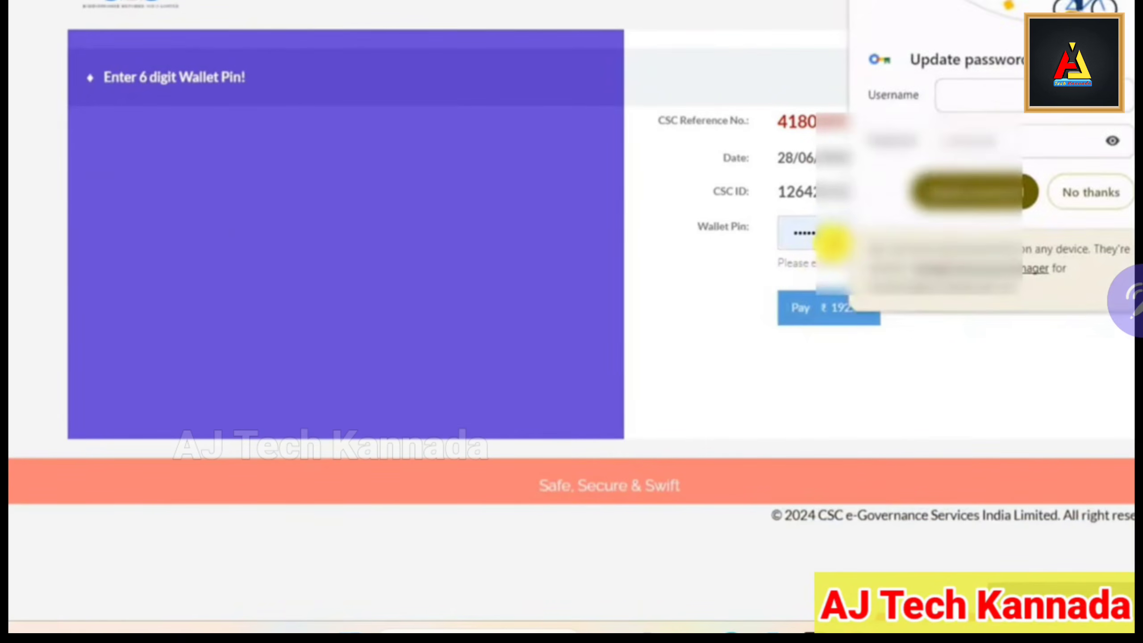
{"action": "left_click", "coordinate": [830, 347]}
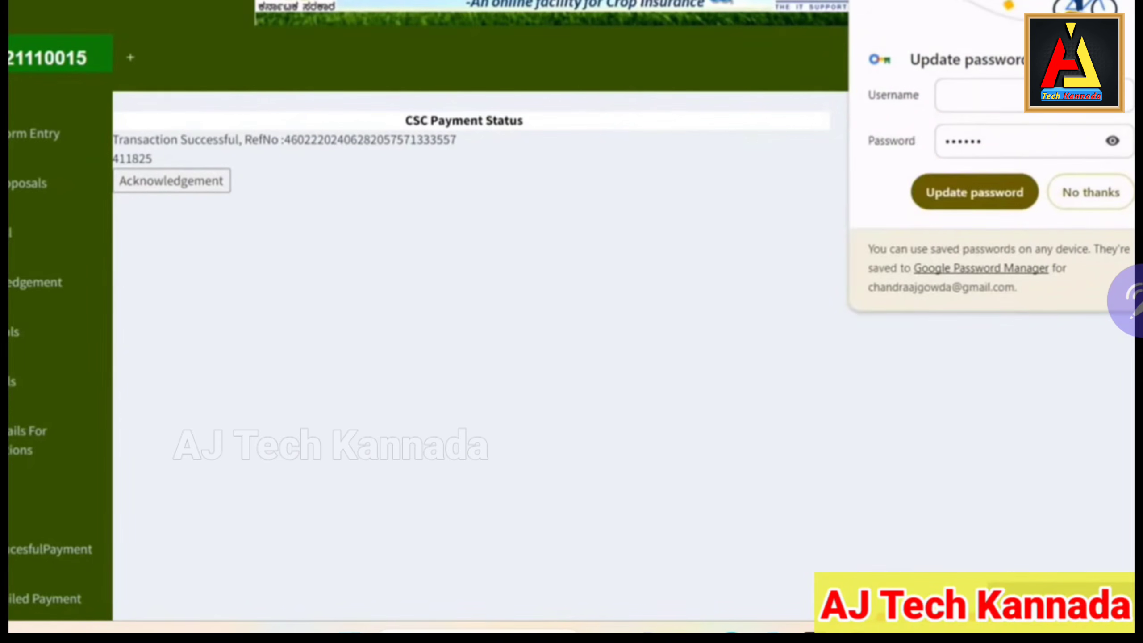
{"action": "left_click", "coordinate": [1131, 1]}
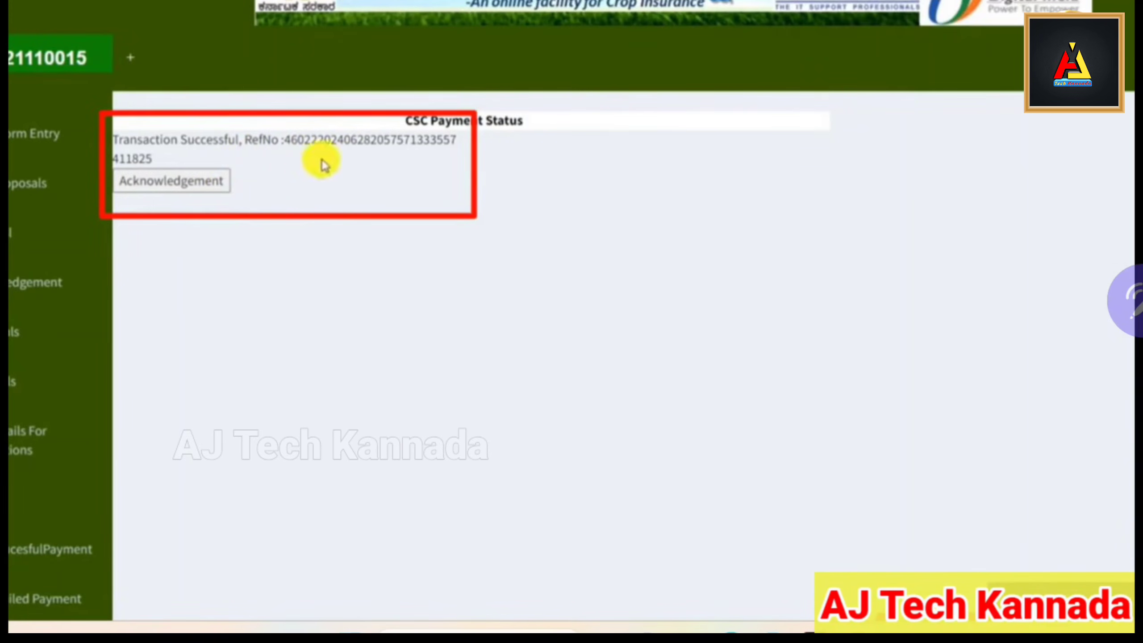
{"action": "left_click", "coordinate": [188, 189]}
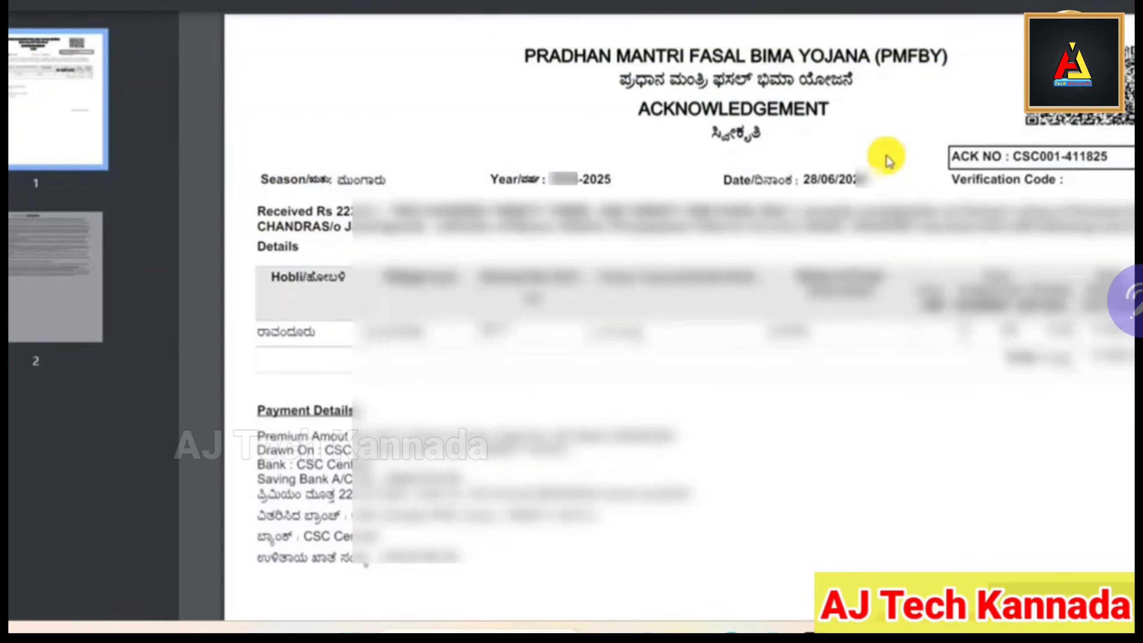